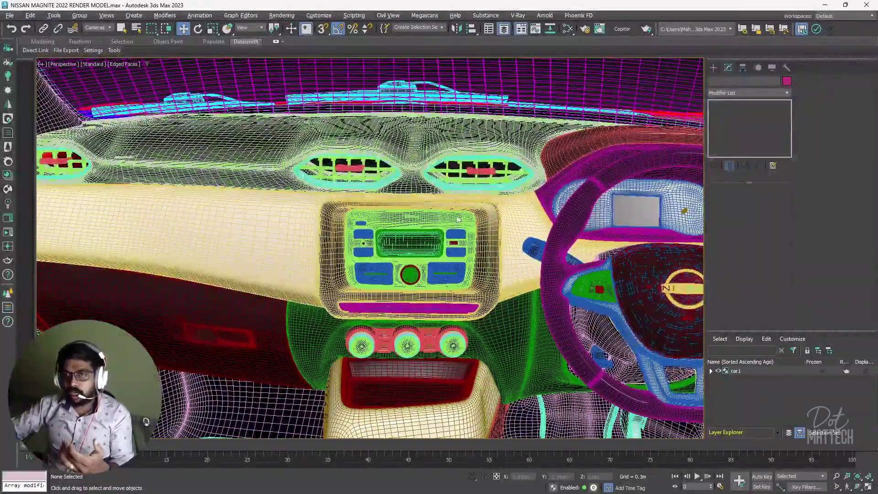
Step: Examine the car interior's dashboard, gear area and steering wheel with the wireframe edges shown and hidden
alt+middle_drag(348, 230, 430, 202)
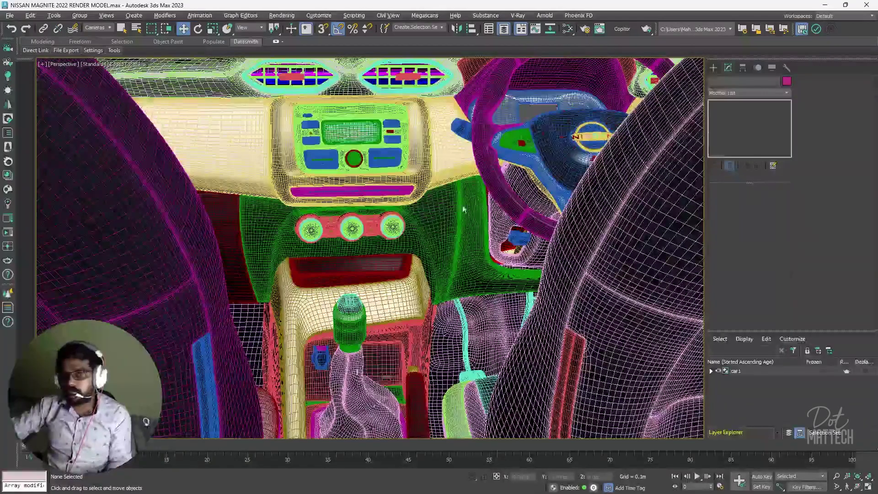
scroll(430, 202, down, 3)
key(F4)
middle_drag(463, 190, 451, 221)
alt+middle_drag(486, 287, 483, 252)
scroll(483, 252, up, 8)
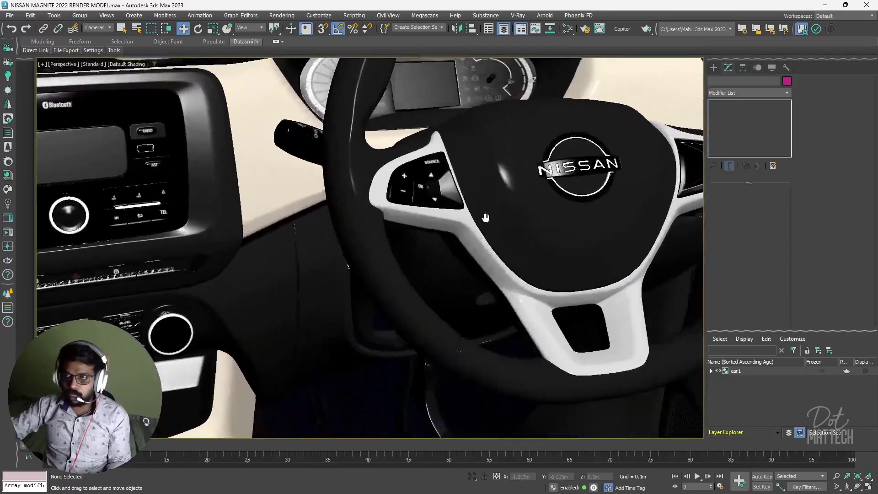
alt+middle_drag(485, 217, 333, 133)
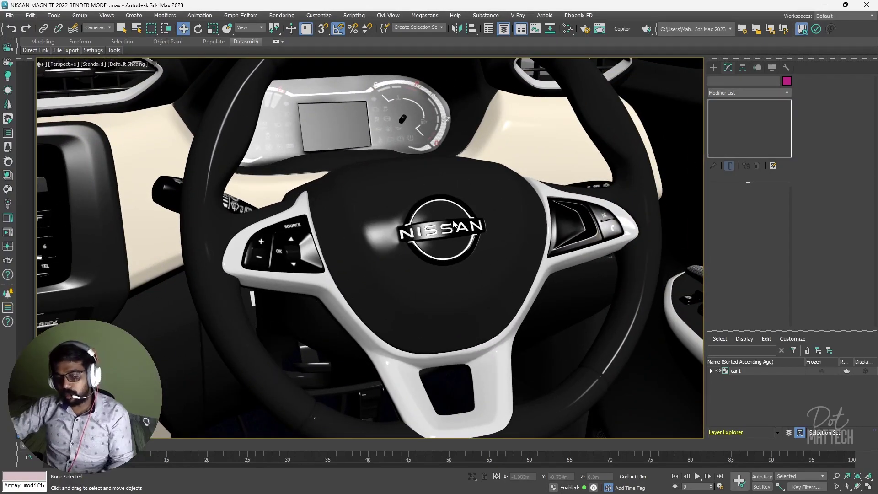
key(F4)
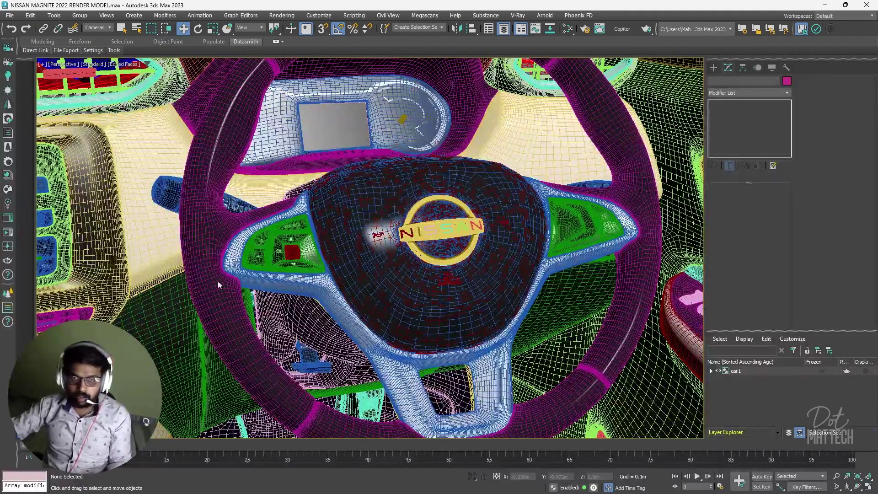
Step: Examine the edged-face mesh detail of the steering wheel controls, pedals, centre console and dashboard
scroll(192, 229, up, 6)
scroll(192, 229, down, 3)
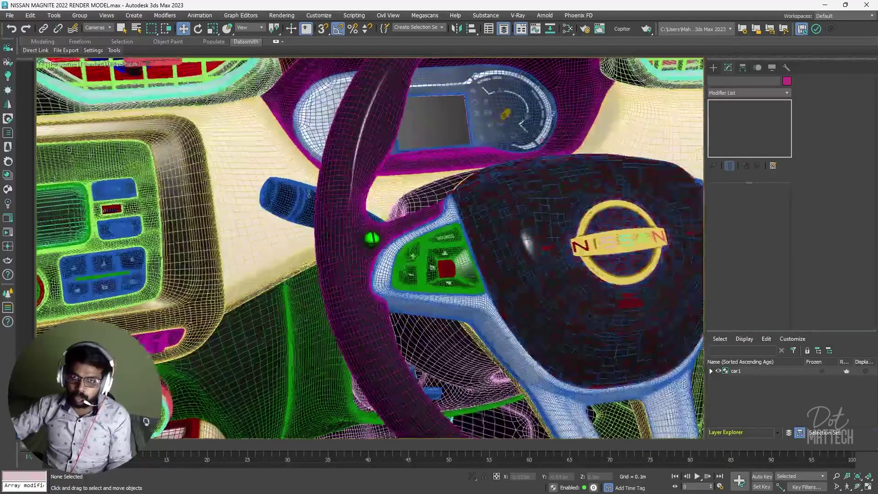
scroll(339, 251, up, 1)
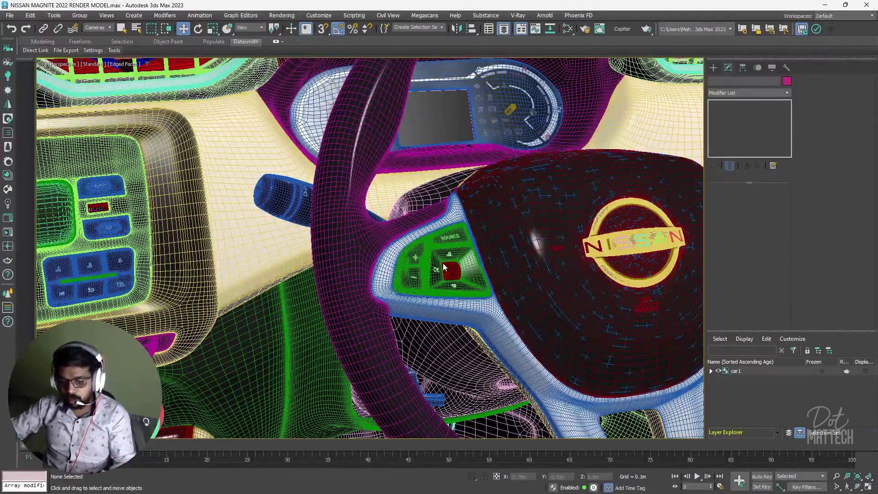
scroll(443, 263, down, 3)
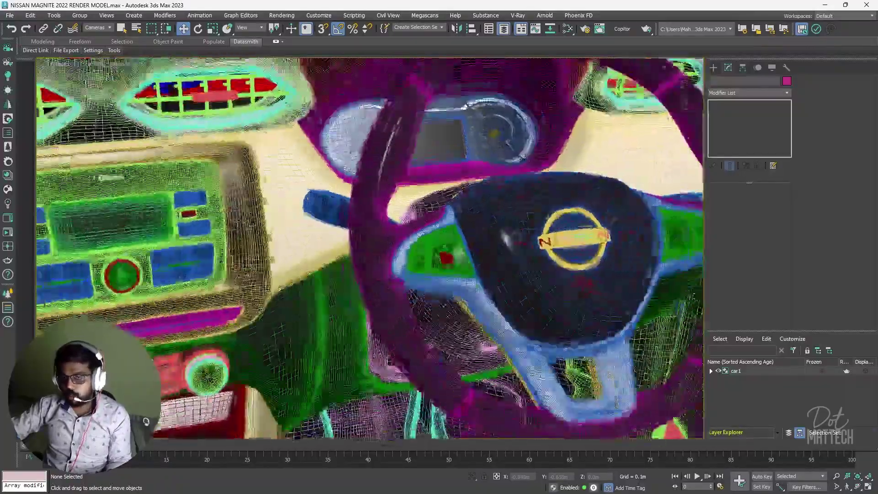
scroll(443, 262, down, 2)
middle_drag(430, 379, 426, 238)
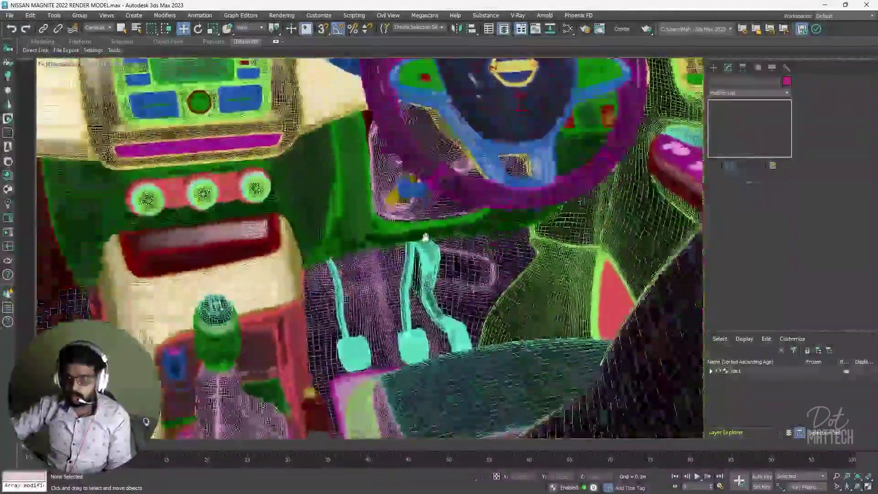
scroll(476, 221, up, 3)
scroll(449, 243, down, 3)
scroll(413, 258, up, 1)
scroll(413, 258, down, 3)
middle_drag(413, 258, 462, 302)
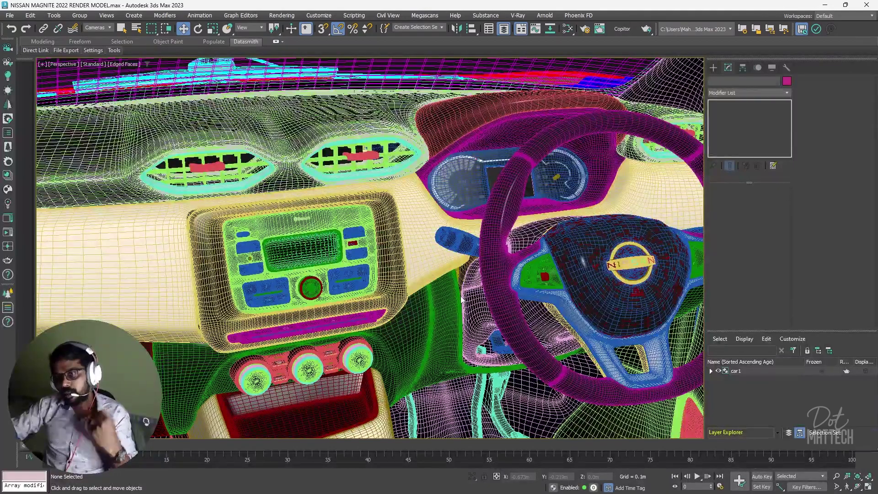
middle_drag(463, 300, 454, 261)
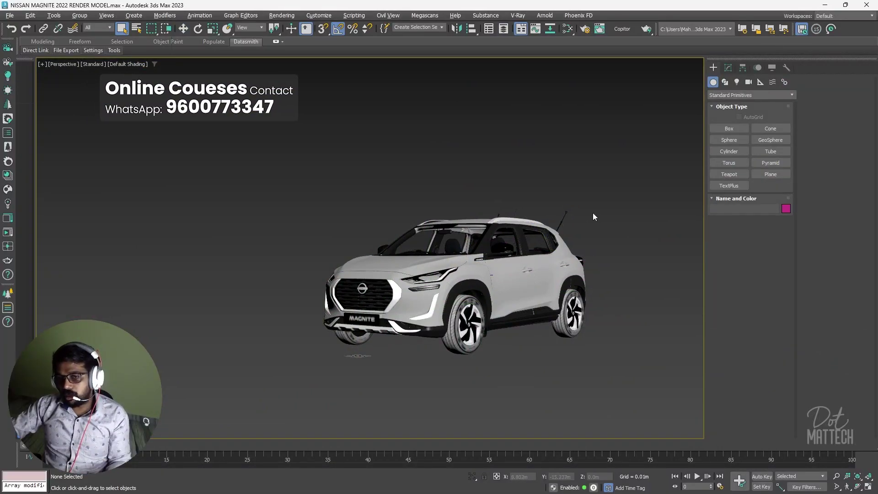
Step: Set the render output size to the HDTV (video) preset in the V-Ray render setup
mouse_move(593, 213)
alt+middle_down()
mouse_move(558, 220)
mouse_move(590, 217)
alt+middle_up()
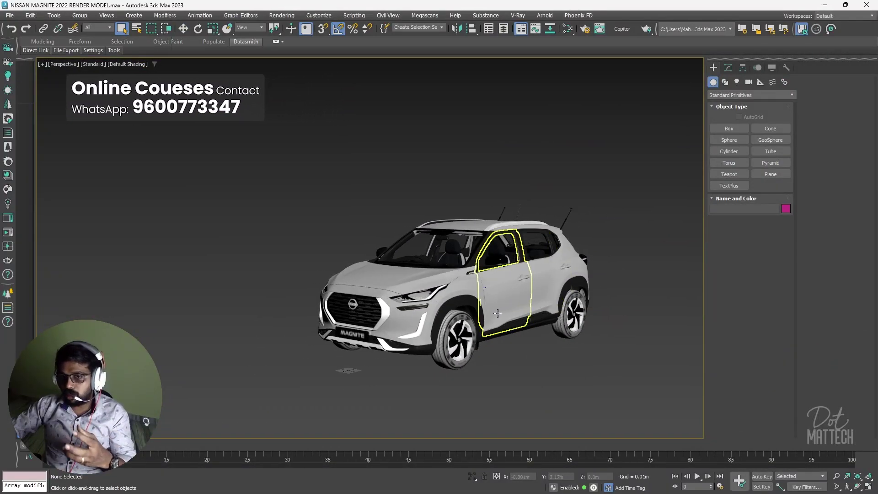
alt+middle_drag(503, 293, 560, 70)
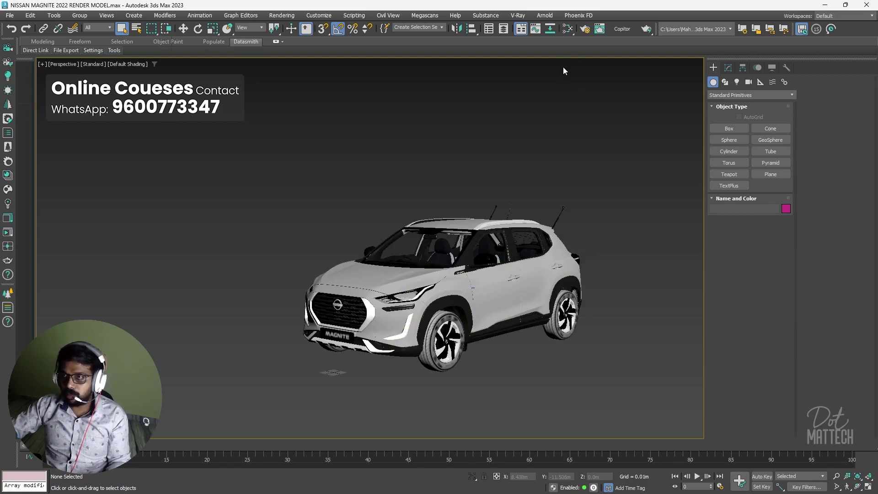
click(585, 29)
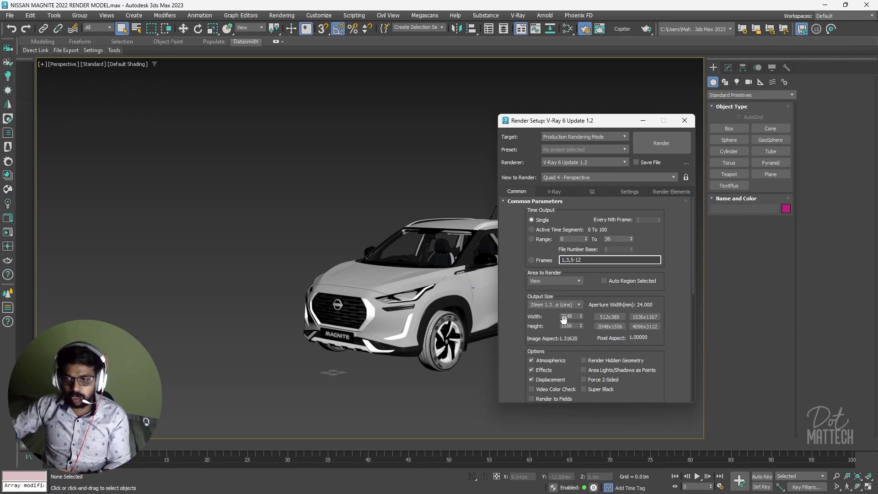
click(684, 121)
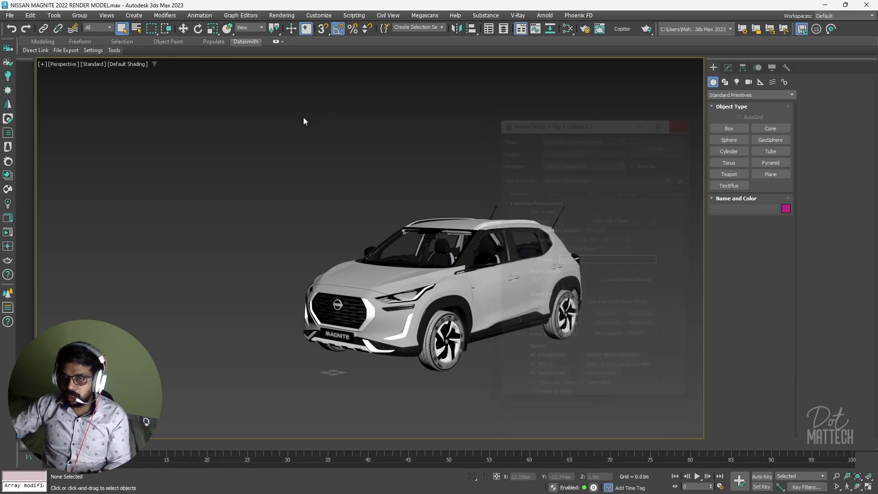
click(585, 28)
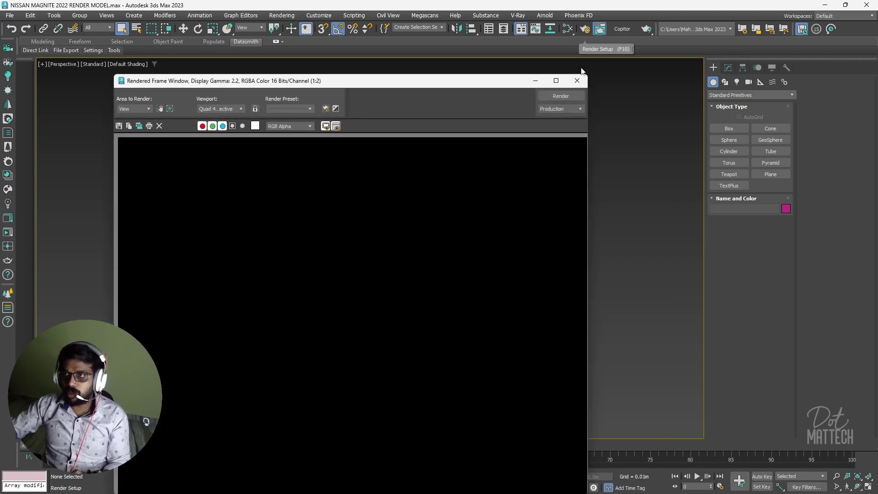
key(F10)
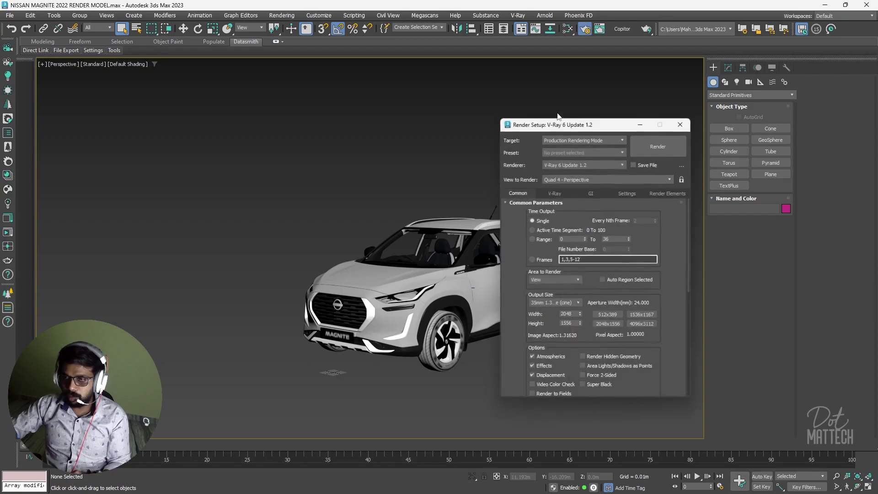
click(548, 305)
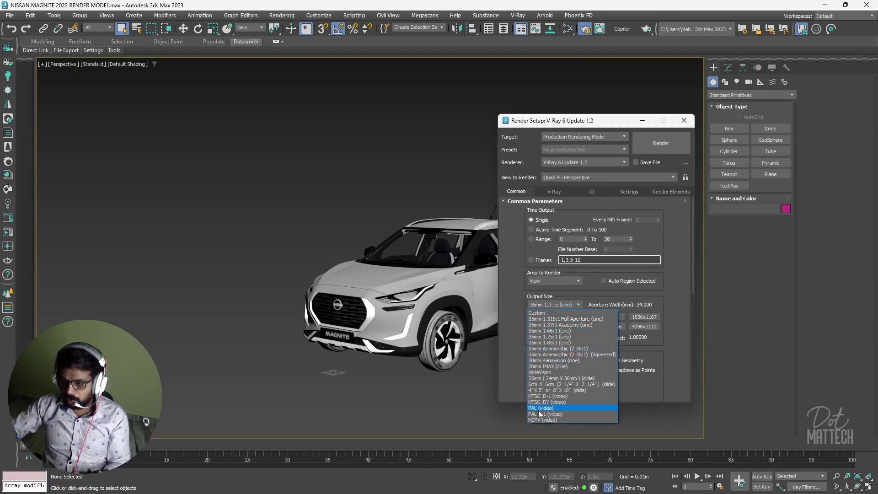
click(536, 422)
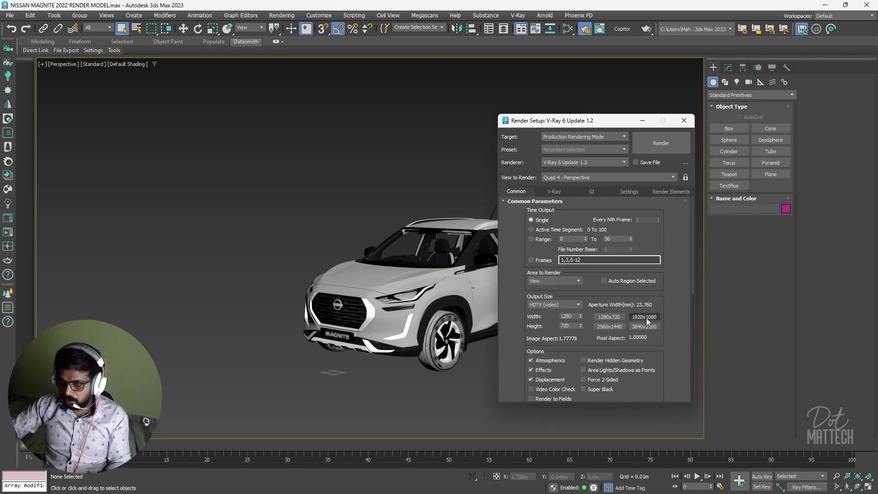
click(684, 120)
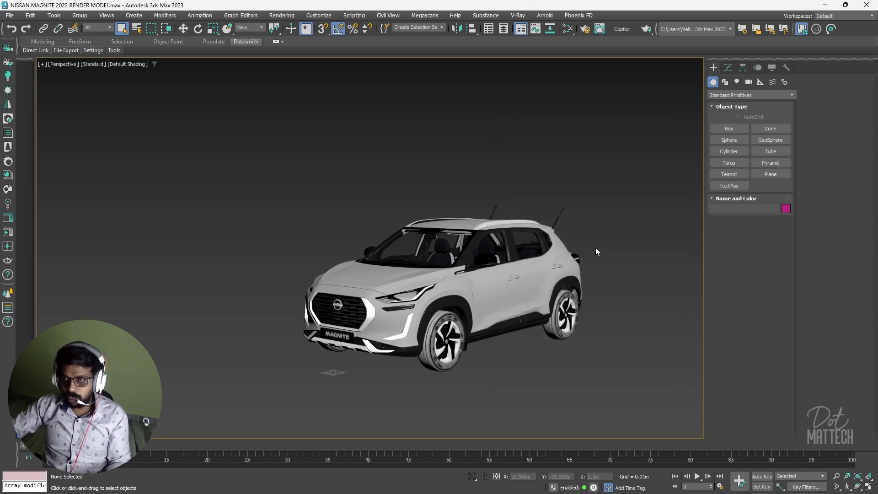
scroll(609, 250, up, 4)
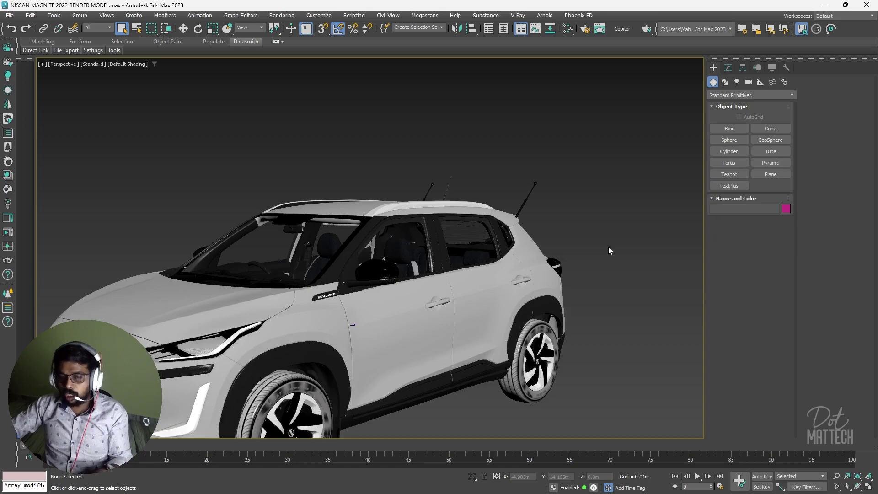
scroll(609, 250, down, 2)
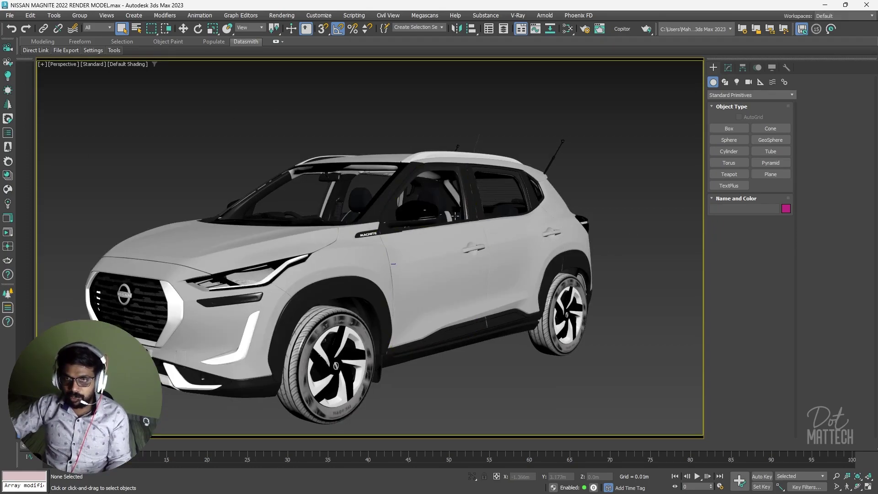
scroll(466, 225, down, 1)
scroll(482, 230, up, 1)
scroll(483, 230, down, 1)
scroll(482, 230, up, 1)
scroll(483, 230, down, 1)
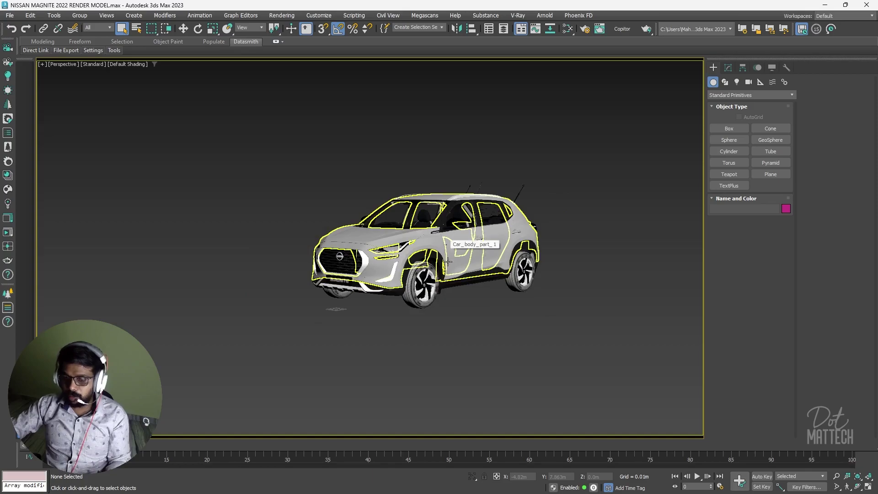
Step: Place a V-Ray physical camera off the car's front corner in the top view, aimed at its front side, with about 418 feet target distance
key(t)
scroll(448, 290, down, 5)
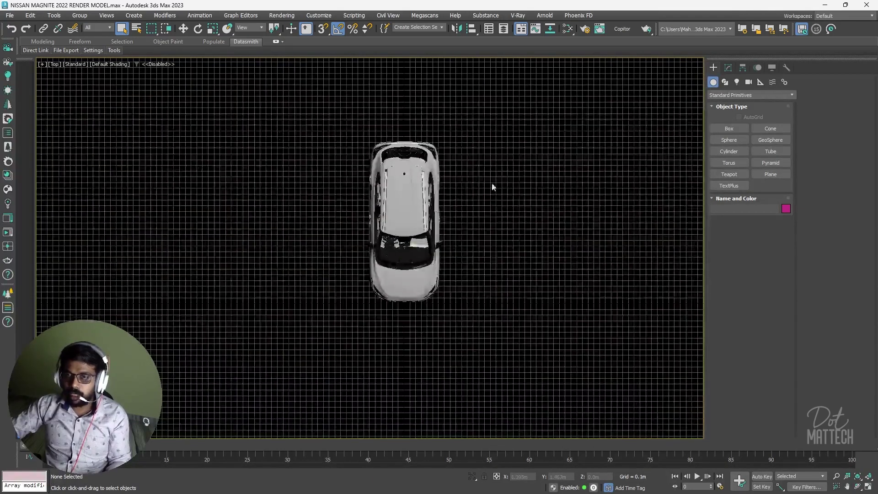
middle_drag(517, 226, 481, 219)
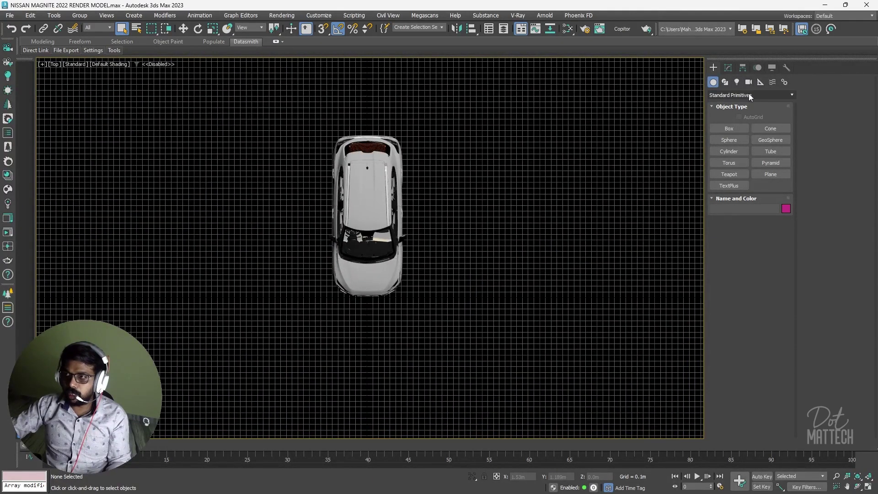
click(748, 82)
click(737, 95)
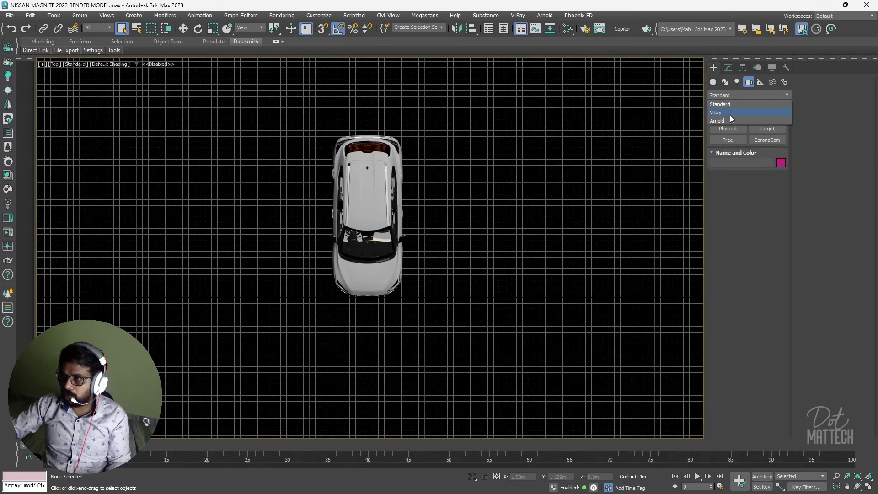
click(730, 115)
click(764, 129)
scroll(466, 311, down, 3)
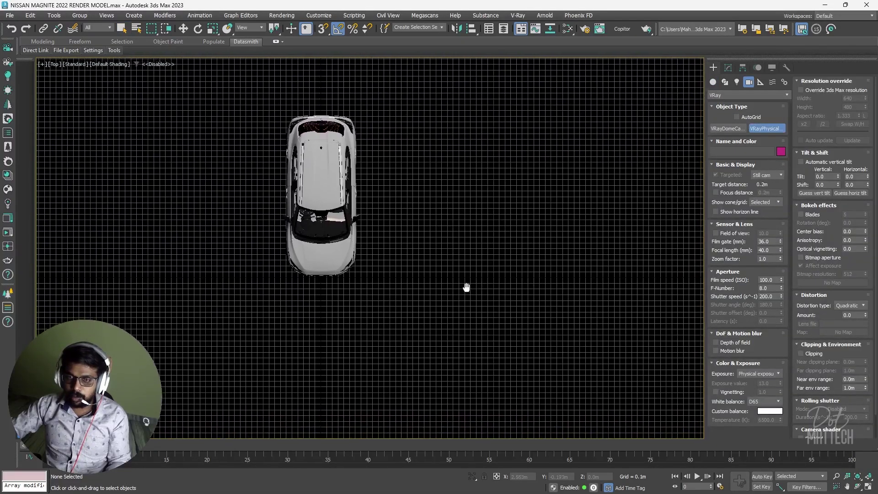
drag(522, 379, 368, 247)
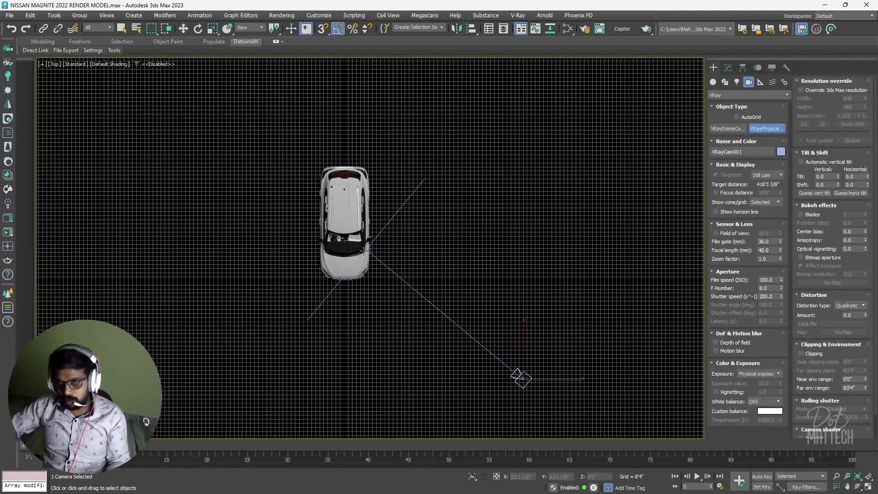
Step: Activate the Move tool, select the new V-Ray camera and open its parameters for modification
key(w)
click(529, 390)
click(522, 379)
click(728, 68)
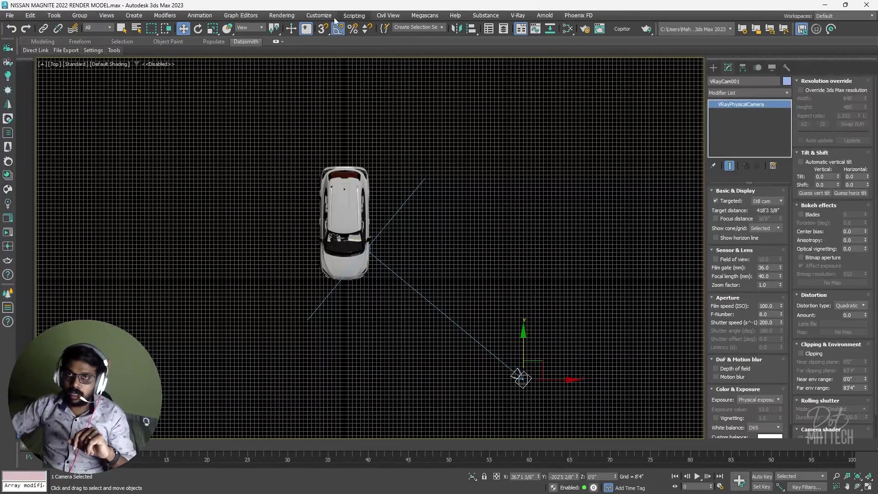
Step: Set the system unit scale to 1 unit = 1.0 millimeters and reselect the V-Ray camera
click(320, 15)
click(329, 167)
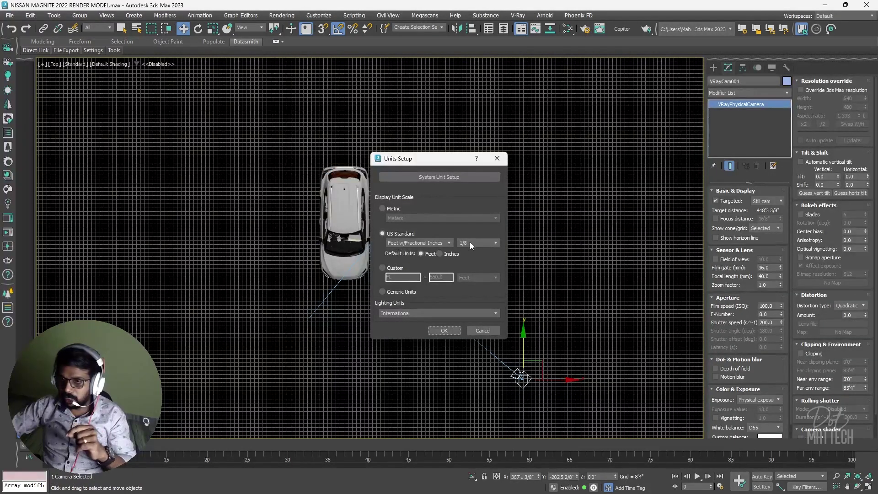
click(437, 177)
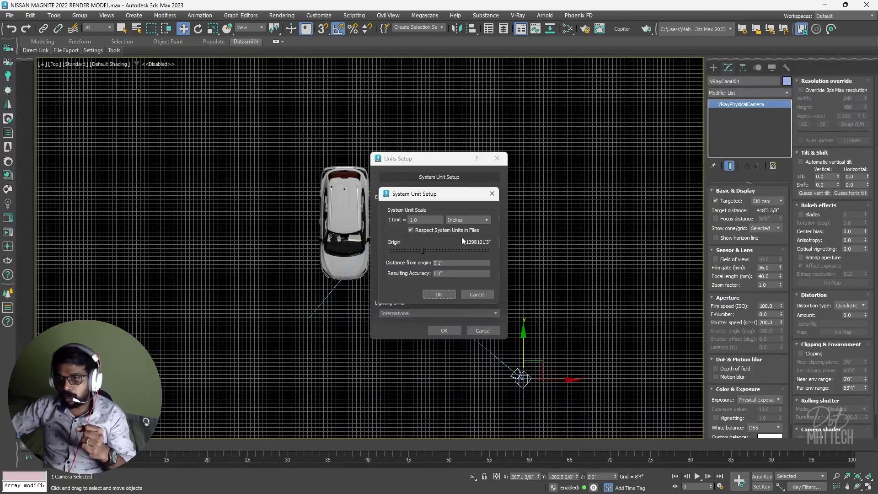
click(462, 220)
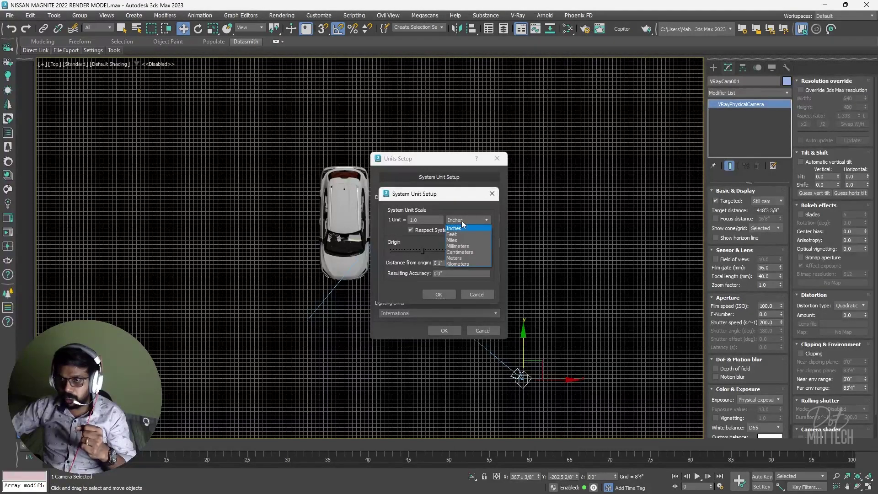
click(463, 248)
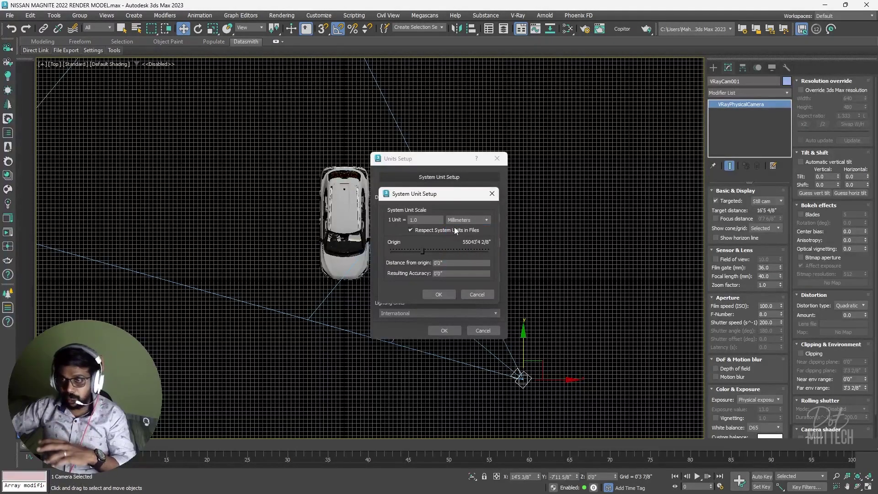
click(439, 294)
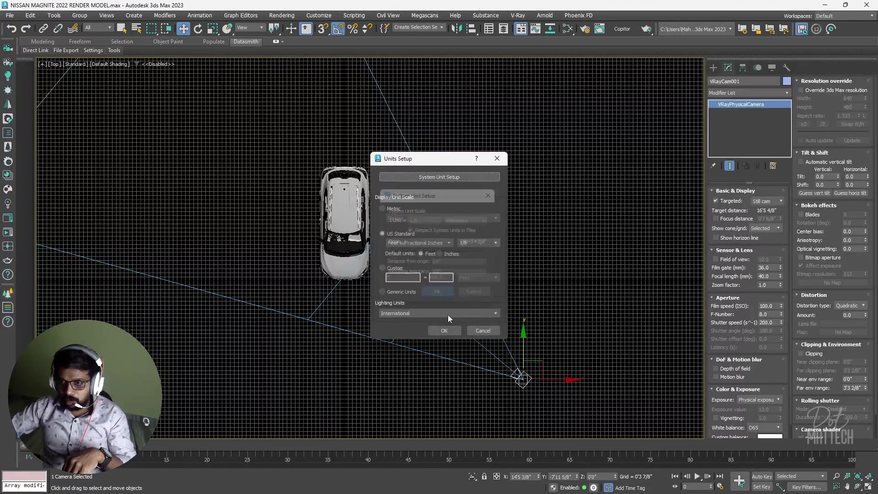
click(444, 330)
click(547, 343)
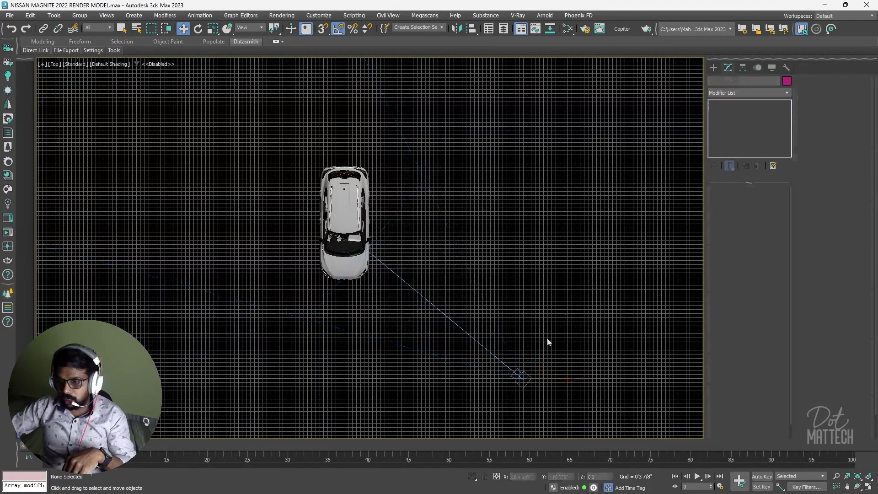
click(521, 379)
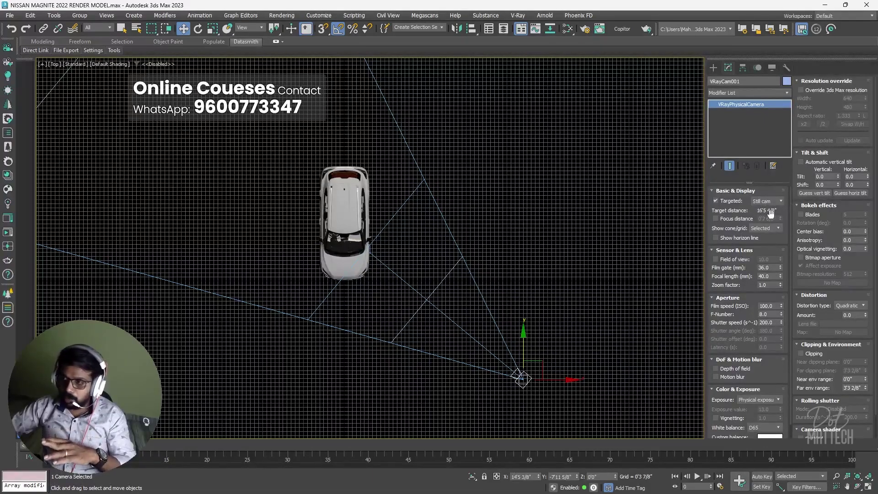
Step: Set the system unit scale to 1 unit = 1.0 centimeters and reselect the V-Ray camera
click(318, 15)
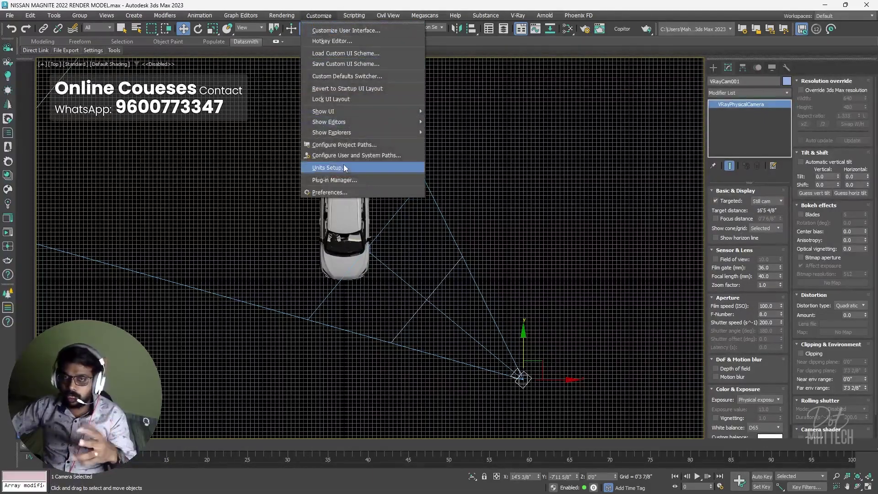
click(344, 168)
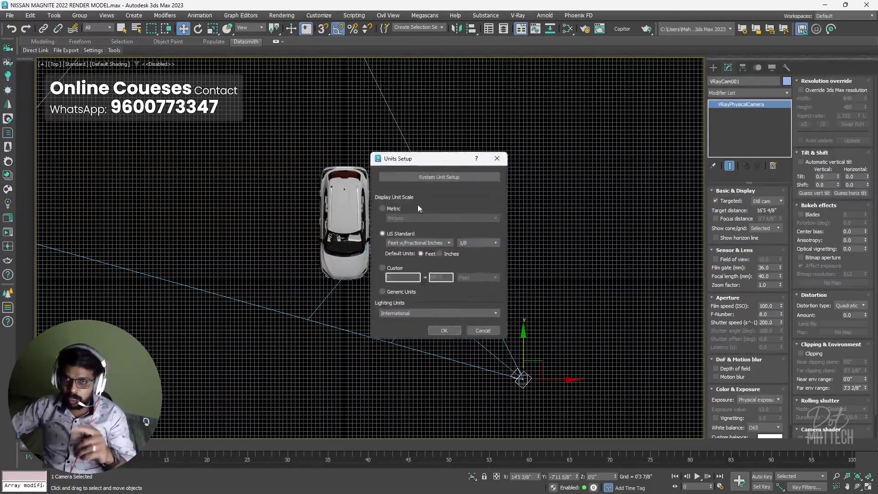
click(424, 177)
click(473, 220)
click(469, 246)
click(438, 295)
click(445, 330)
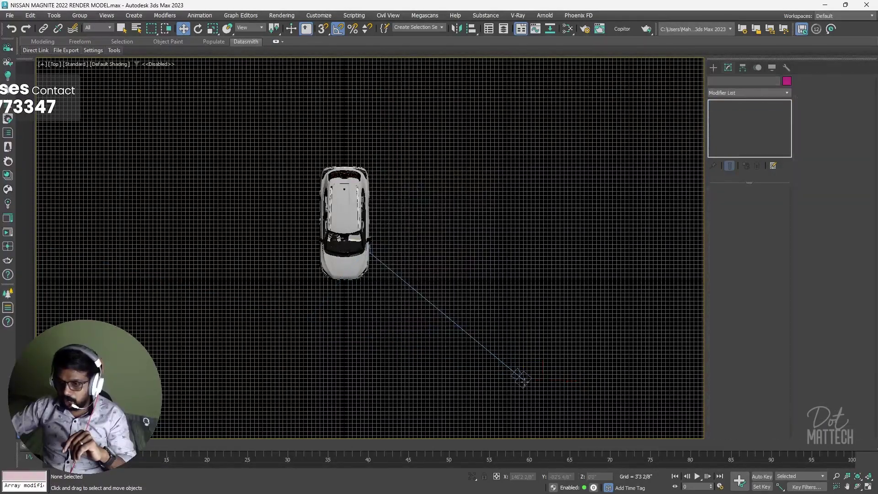
click(526, 377)
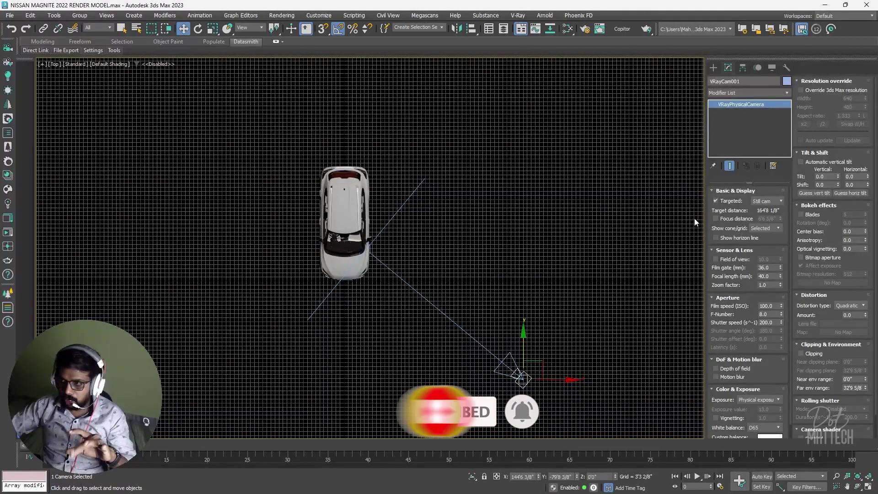
Step: Set the system unit scale back to 1 unit = 1.0 millimeters and apply the units setup
click(335, 18)
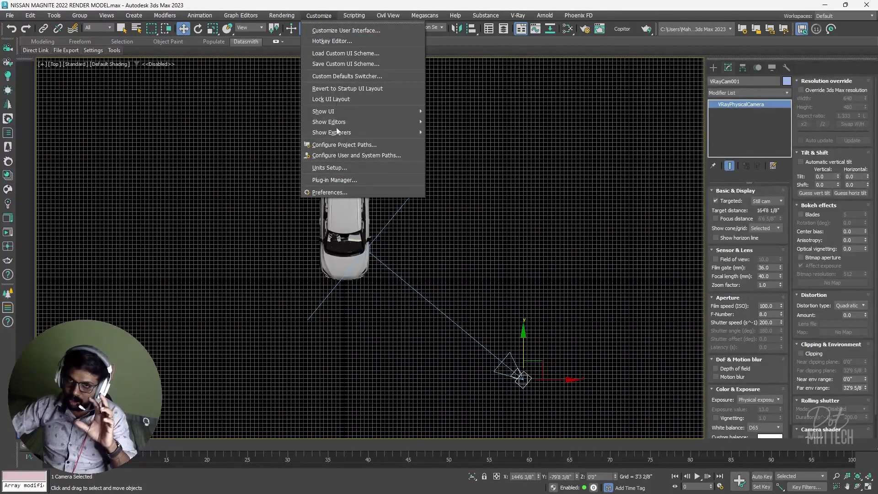
click(338, 169)
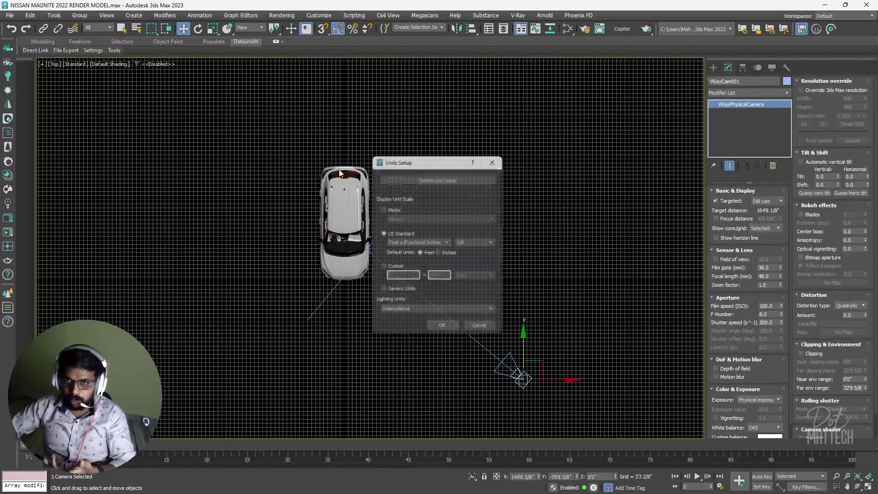
click(464, 178)
click(466, 220)
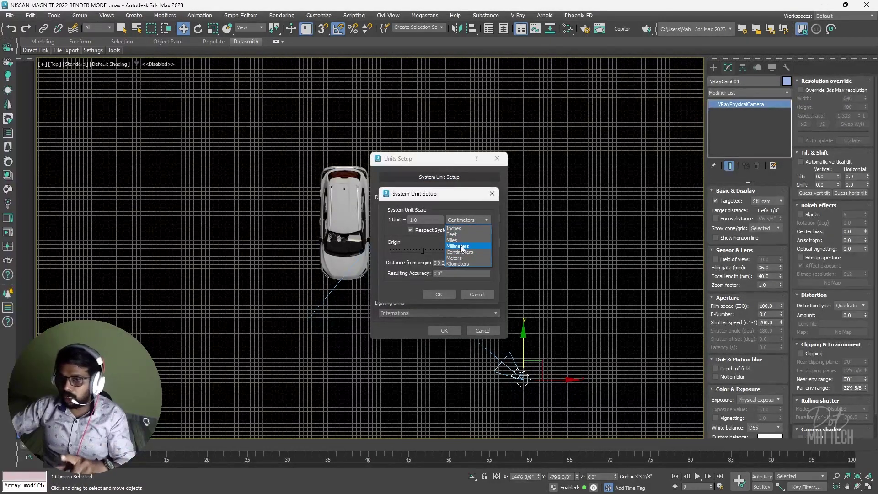
click(461, 247)
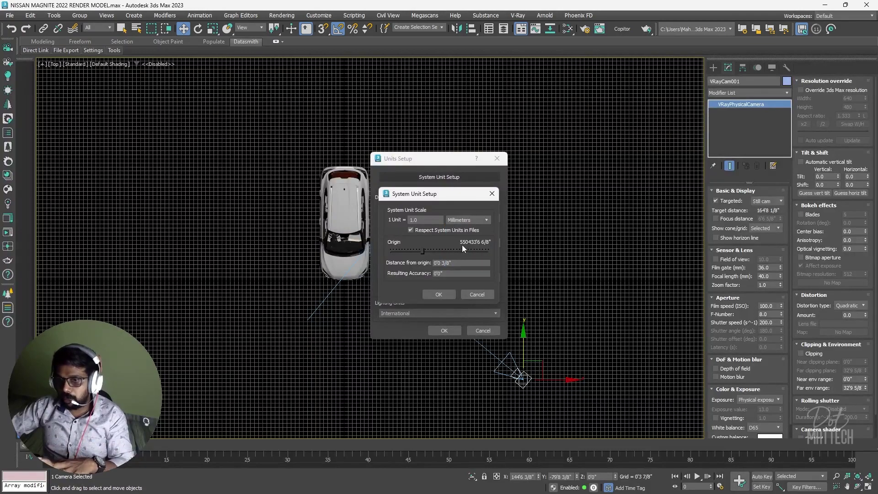
click(438, 294)
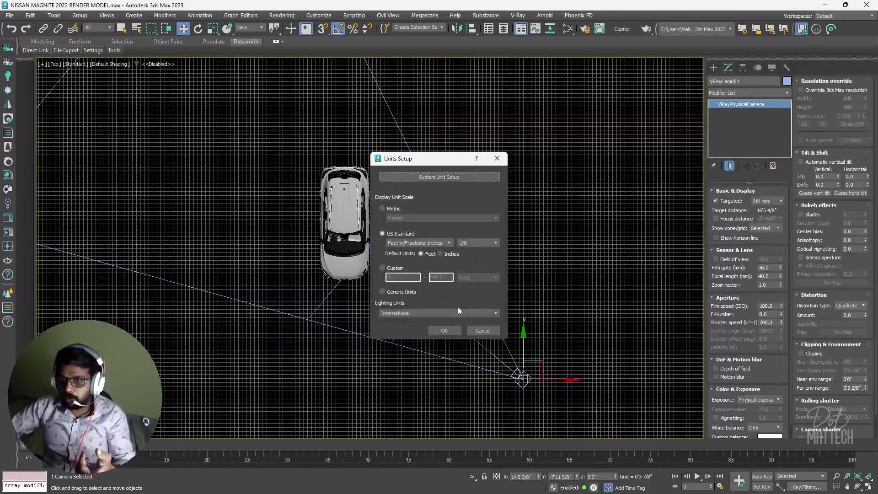
click(444, 331)
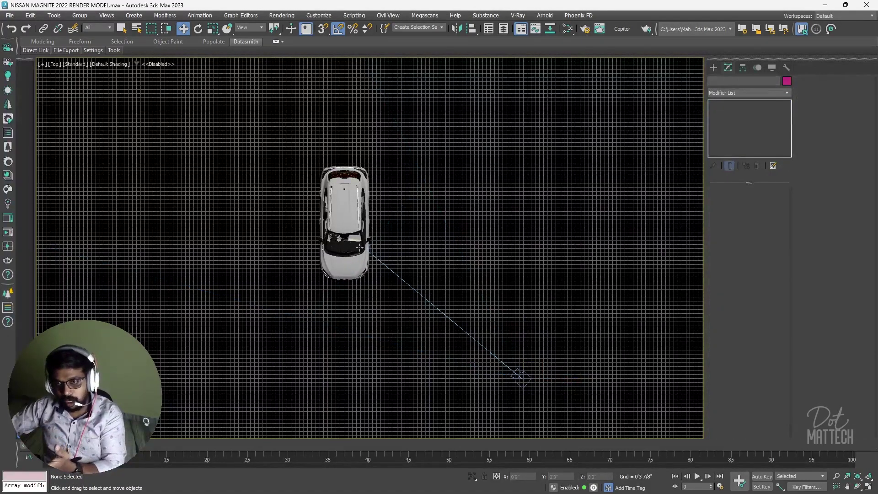
Step: Switch to the two-viewport layout, showing the top view in one viewport and the VRayCam001 camera view in the other
click(449, 321)
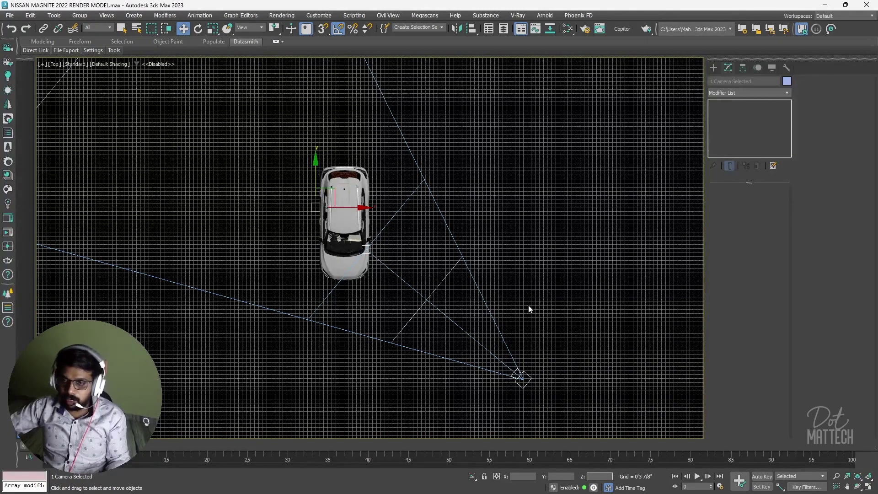
key(p)
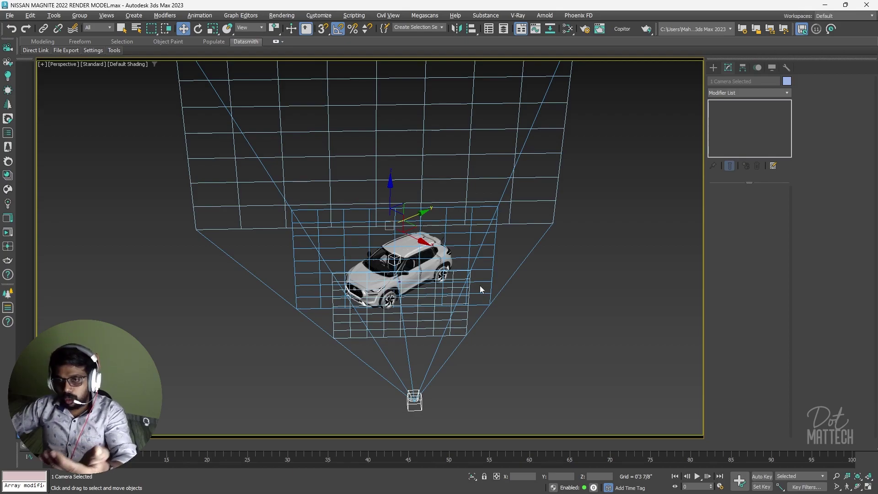
click(504, 333)
alt+middle_drag(372, 334, 448, 314)
key(alt+w)
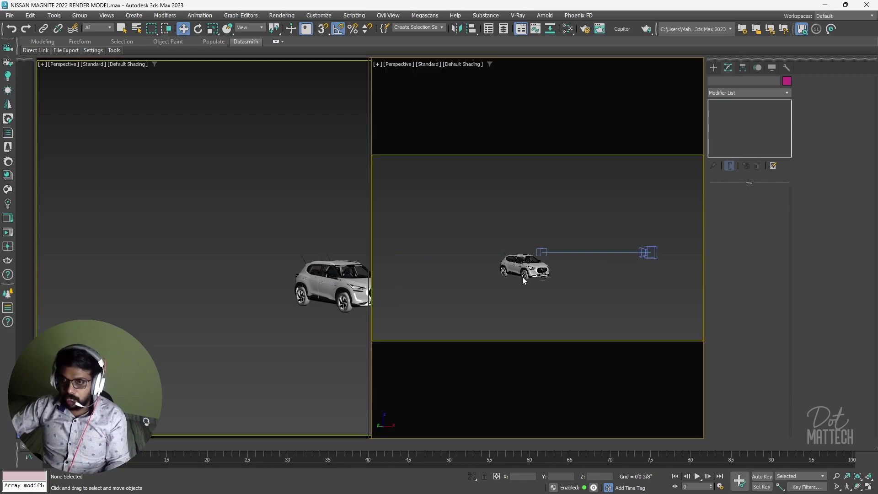
key(c)
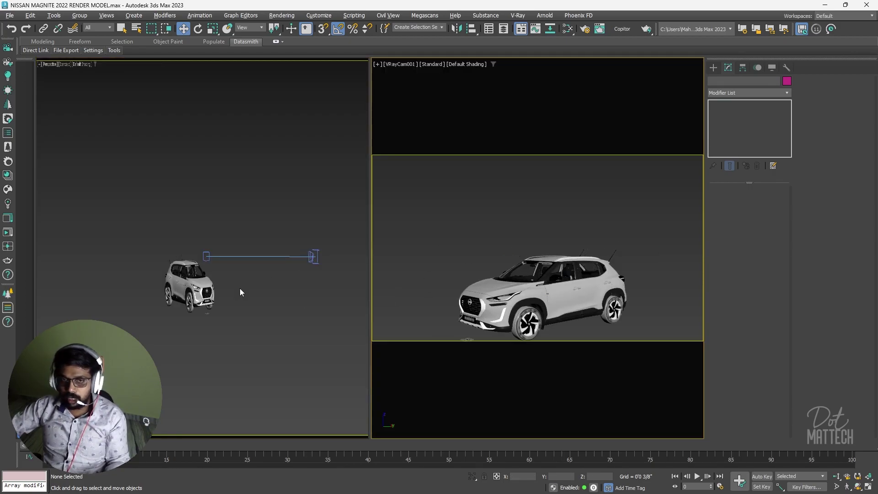
key(t)
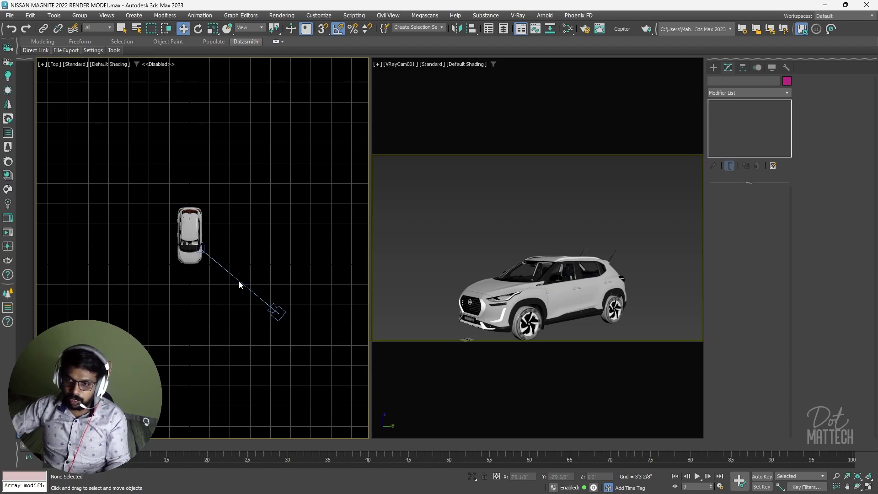
Step: Raise the V-Ray camera and its target to a height of 3'0" and set the camera's focal length to 49 mm
click(240, 287)
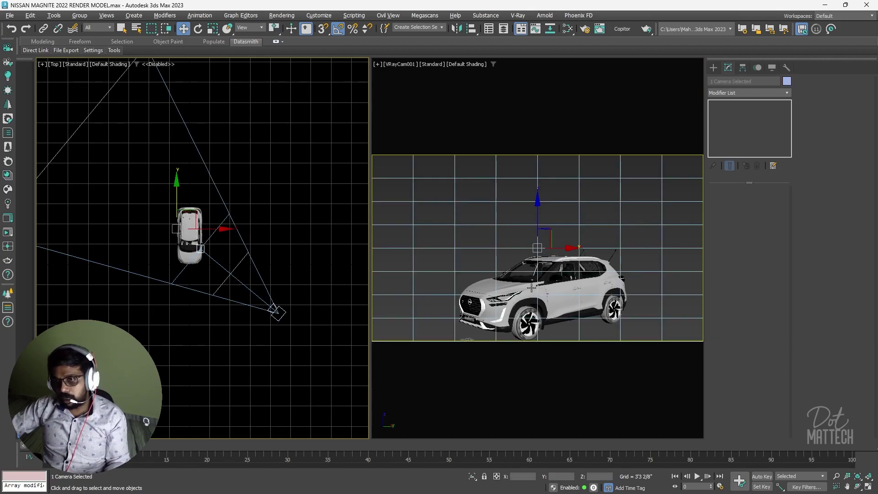
click(600, 476)
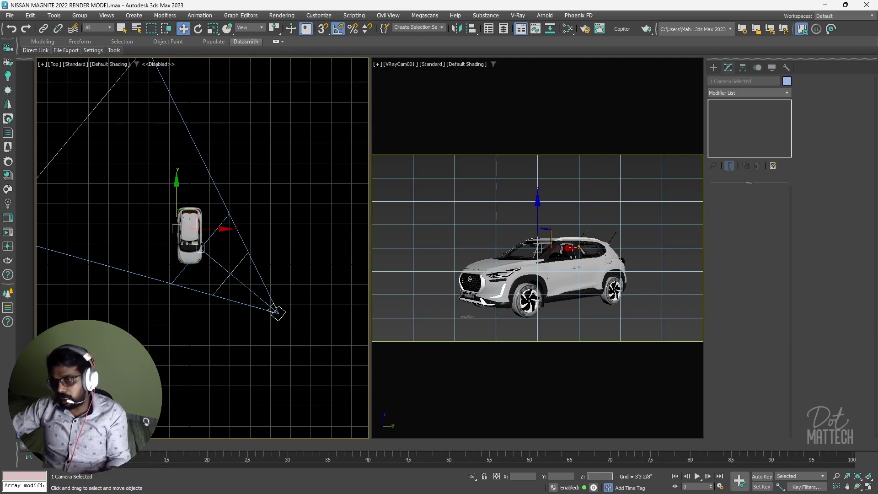
click(280, 302)
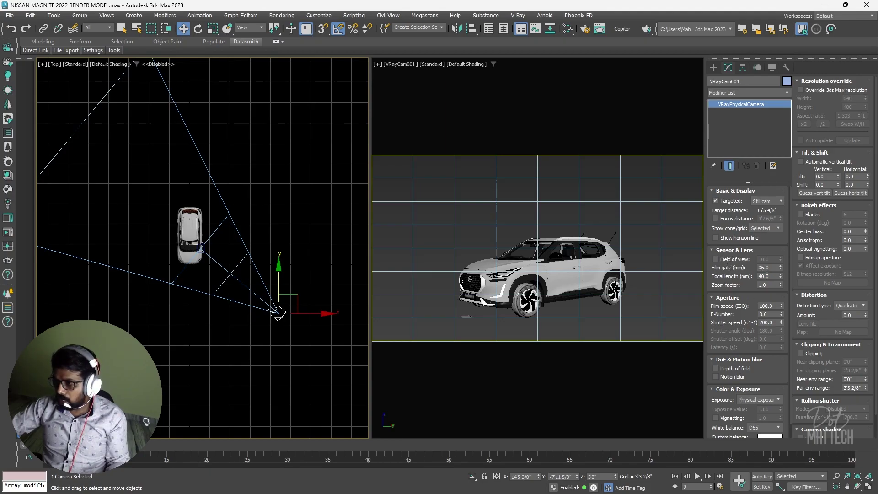
drag(780, 276, 789, 266)
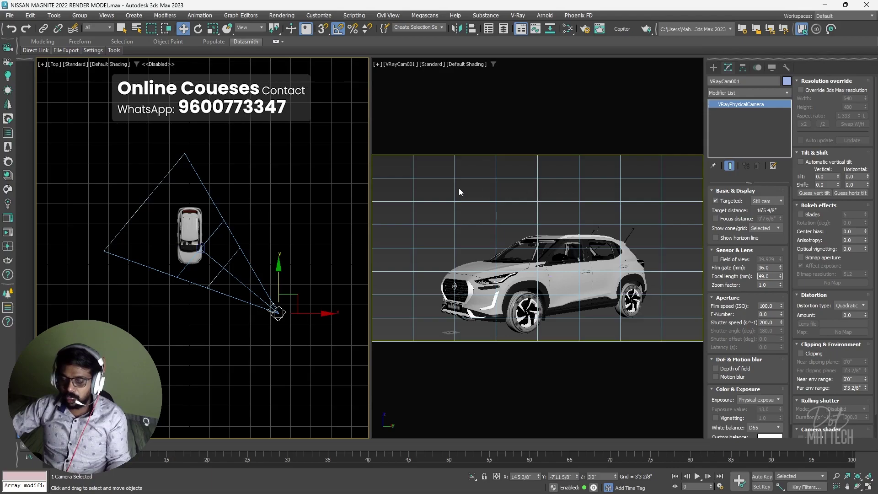
click(311, 245)
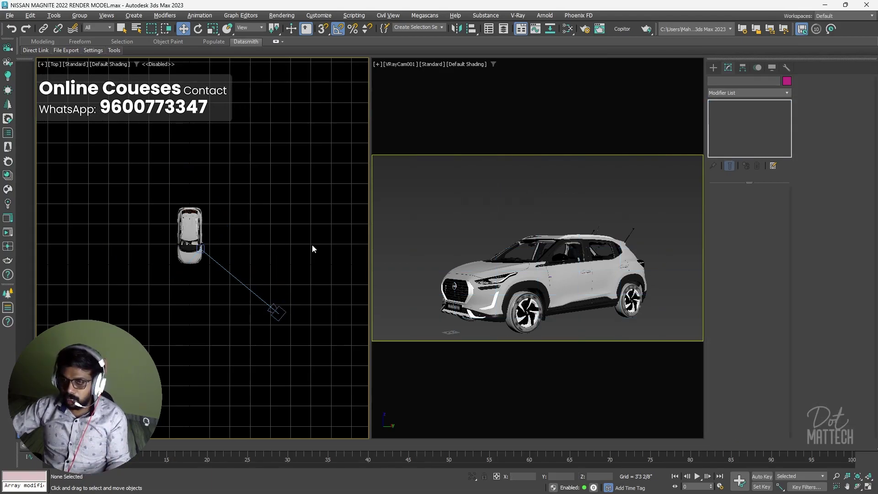
Step: Create a ground plane about 54'6" long and 39' wide in the top view and move it sideways to centre it on the car
click(714, 68)
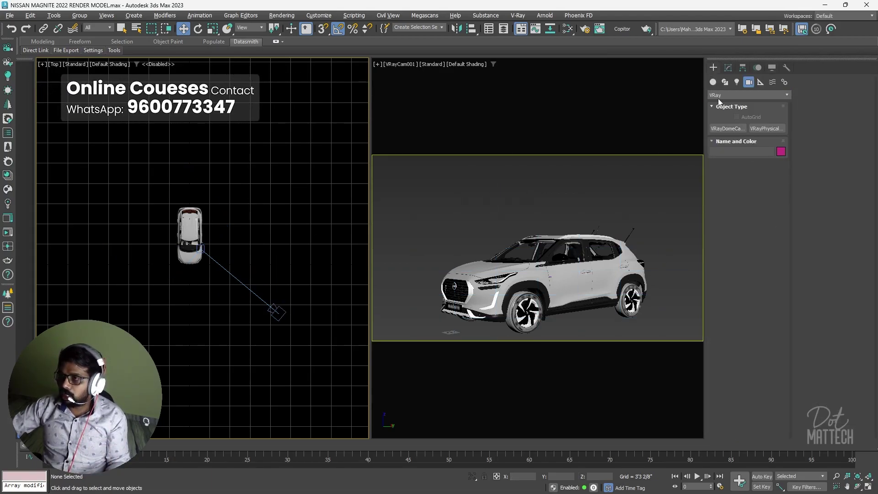
click(712, 82)
click(769, 174)
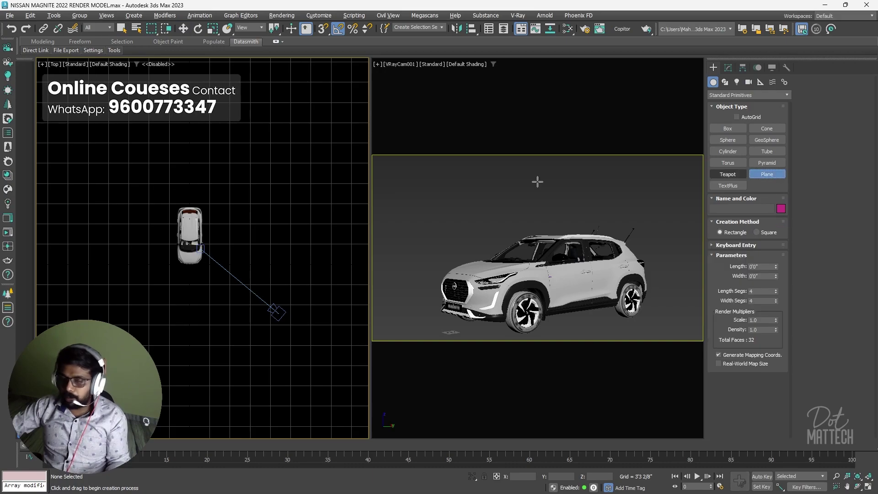
drag(105, 86, 345, 421)
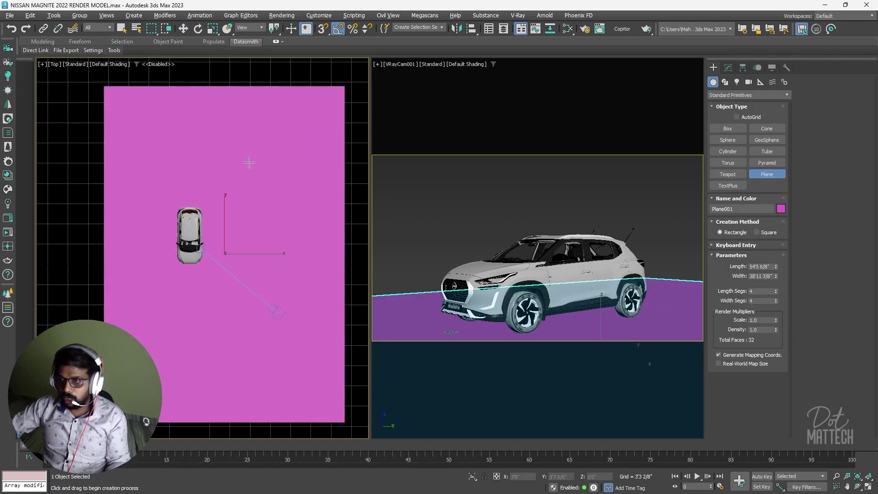
key(w)
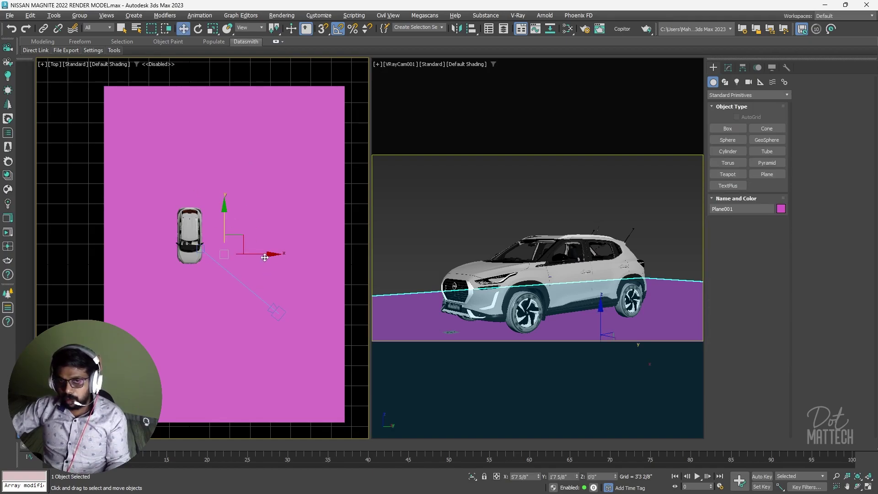
drag(267, 255, 228, 252)
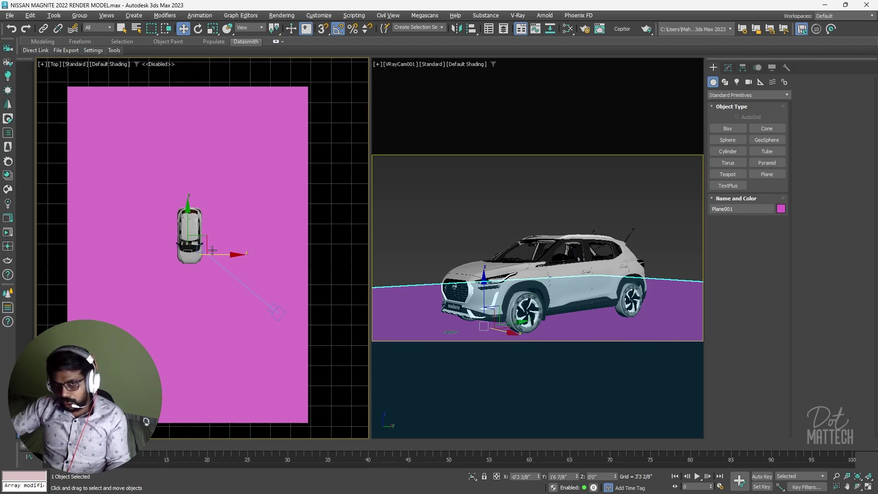
Step: Set the ground plane's width to 20' and shift it sideways away from the camera so its near edge lies beside the car
click(728, 67)
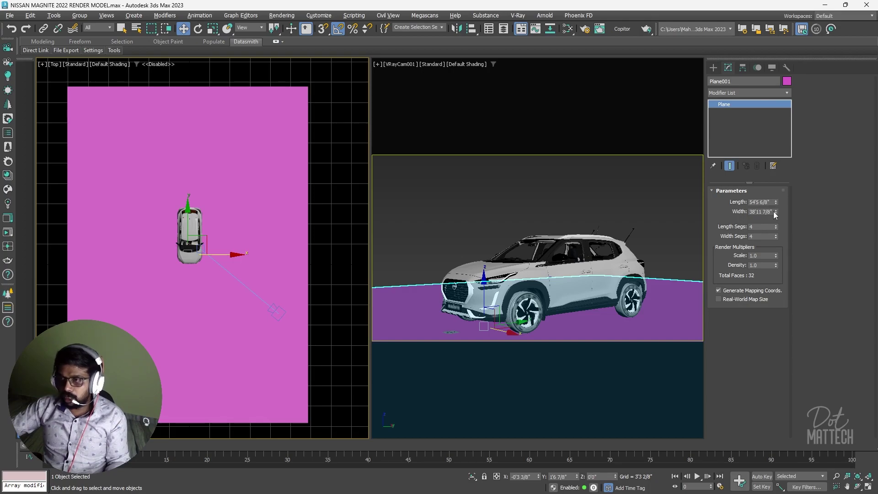
drag(776, 212, 776, 222)
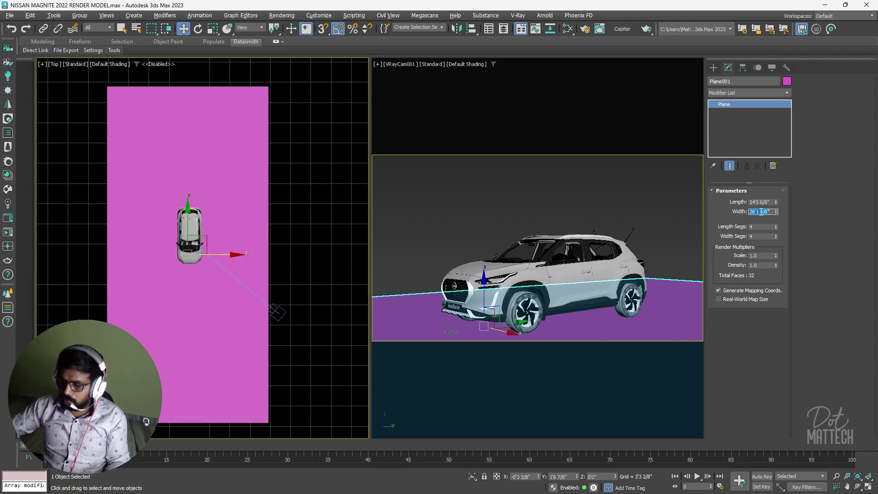
key(Return)
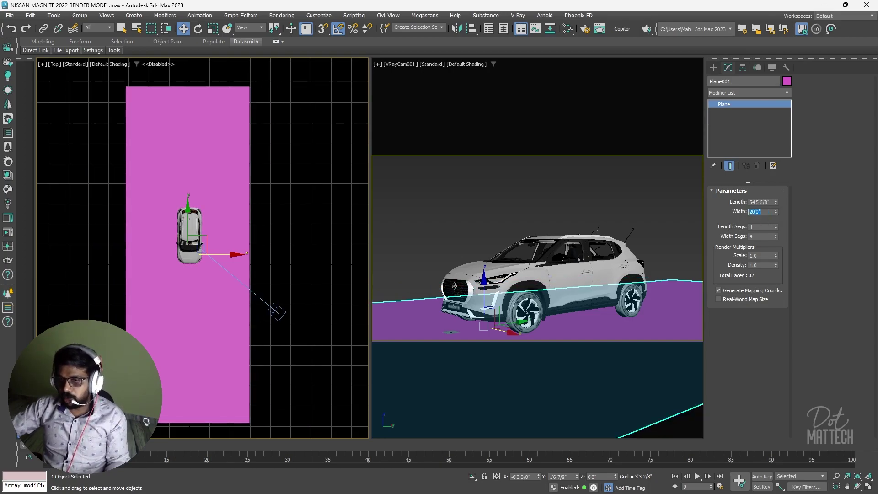
drag(214, 253, 195, 232)
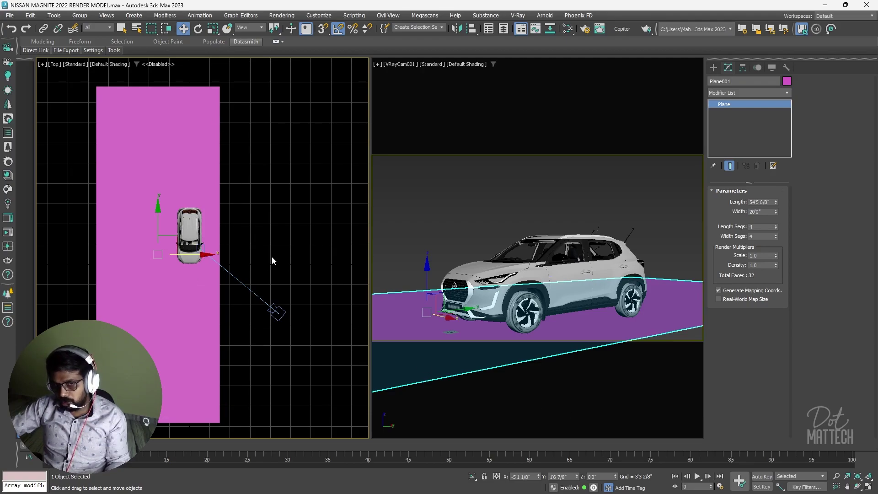
drag(201, 254, 205, 255)
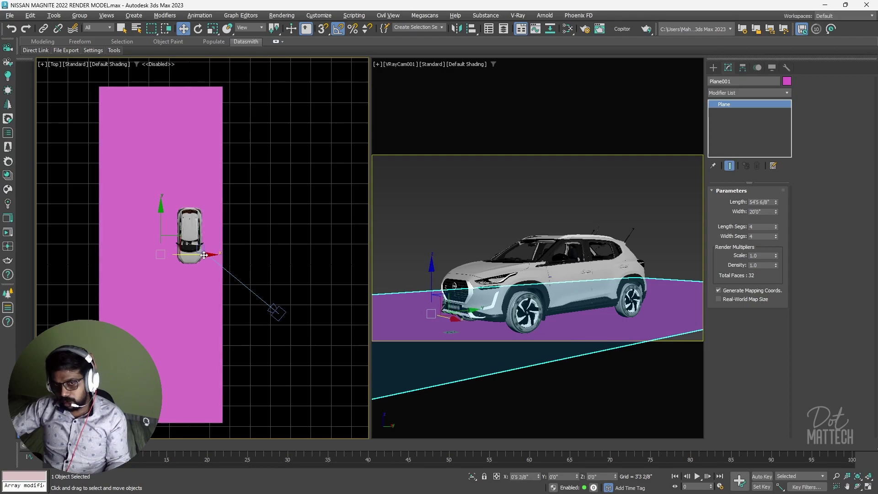
Step: Set the ground plane's width to 15' and move it to about X -2'8", Y 7'6", extending it further behind the car
double_click(761, 211)
text(10)
key(Return)
text(15)
key(Return)
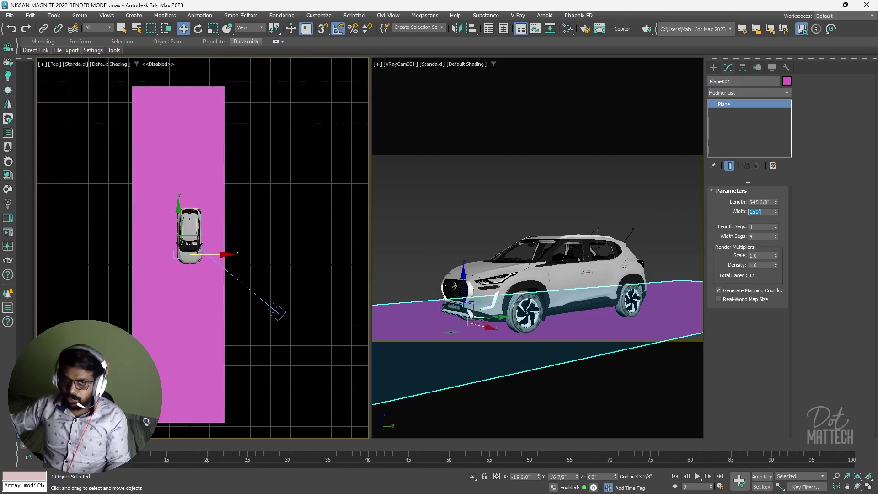
drag(221, 254, 215, 256)
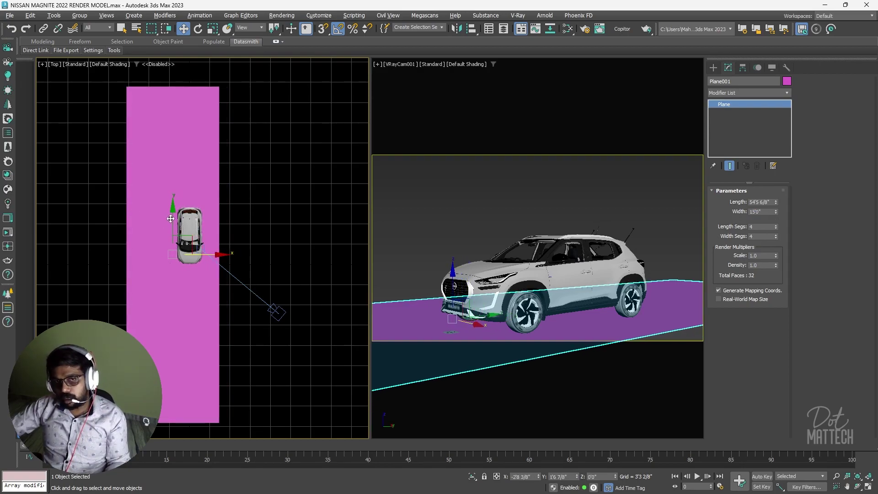
drag(172, 217, 172, 181)
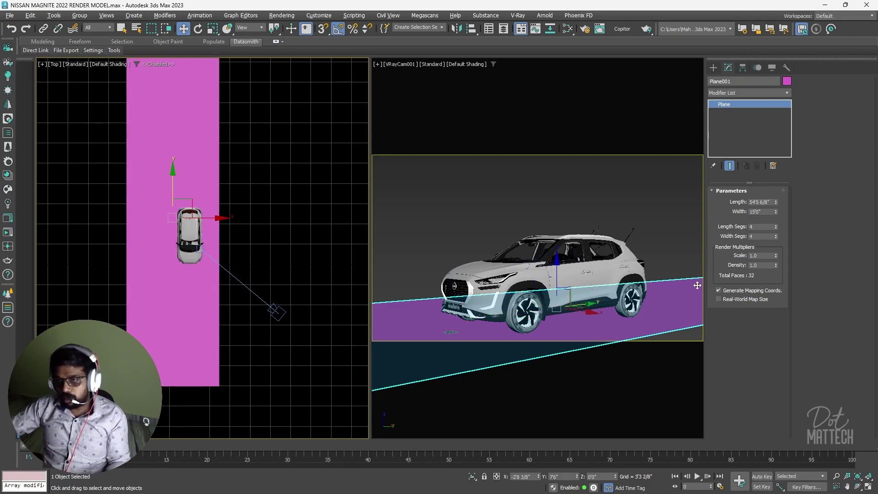
Step: Deselect the ground plane and maximize the top viewport
click(693, 336)
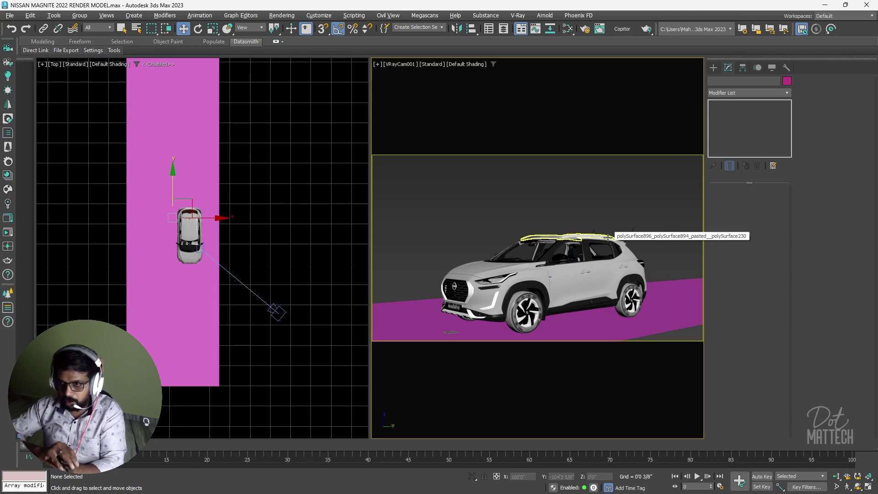
click(262, 226)
key(alt+w)
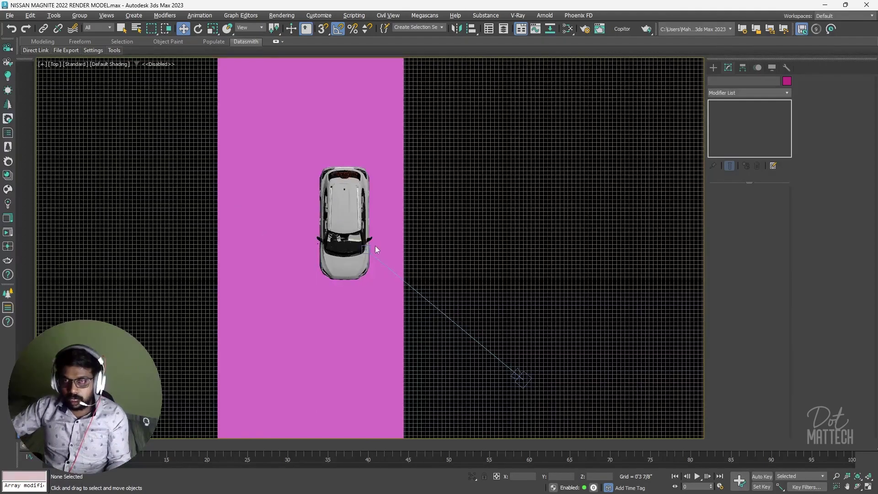
Step: Draw a closed line in the top view, snapped to the ground plane's corners, wrapping a wide area around the plane and camera
scroll(370, 233, down, 4)
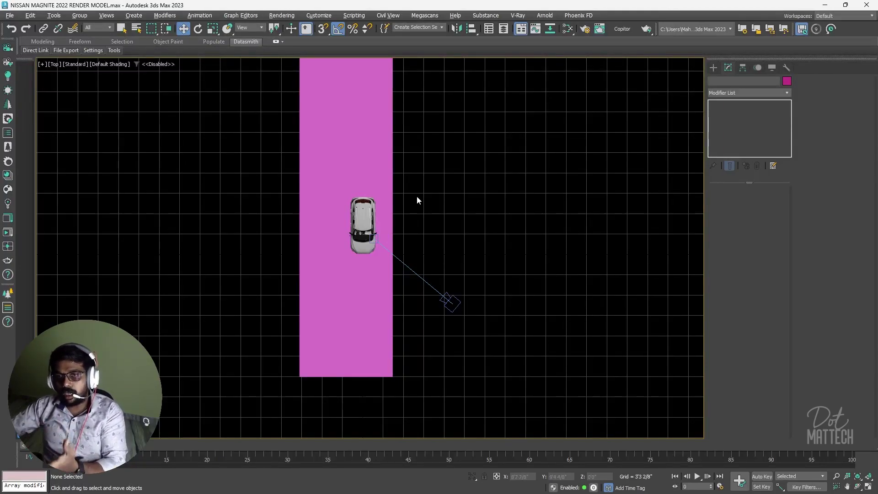
middle_drag(417, 202, 415, 235)
click(713, 67)
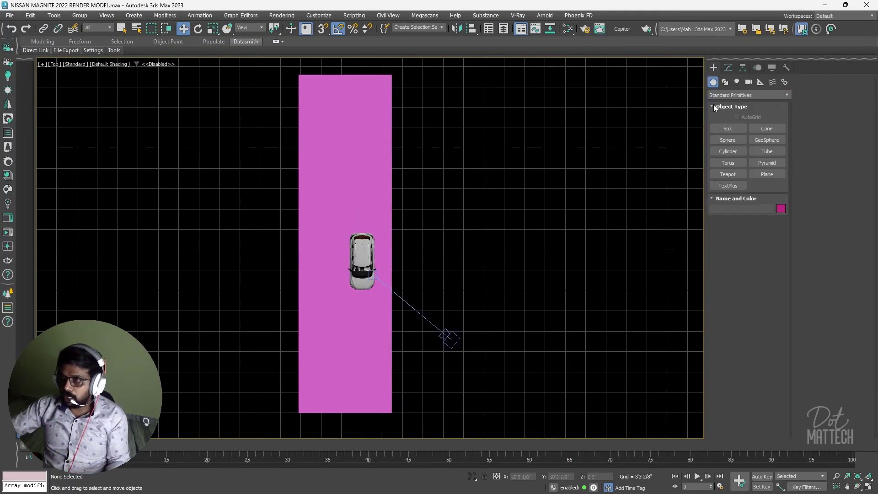
click(724, 82)
click(728, 140)
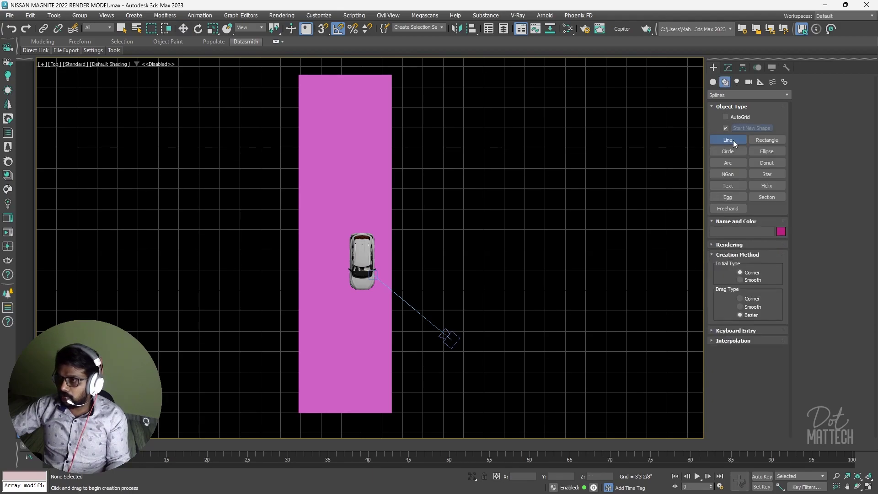
click(323, 29)
right_click(322, 29)
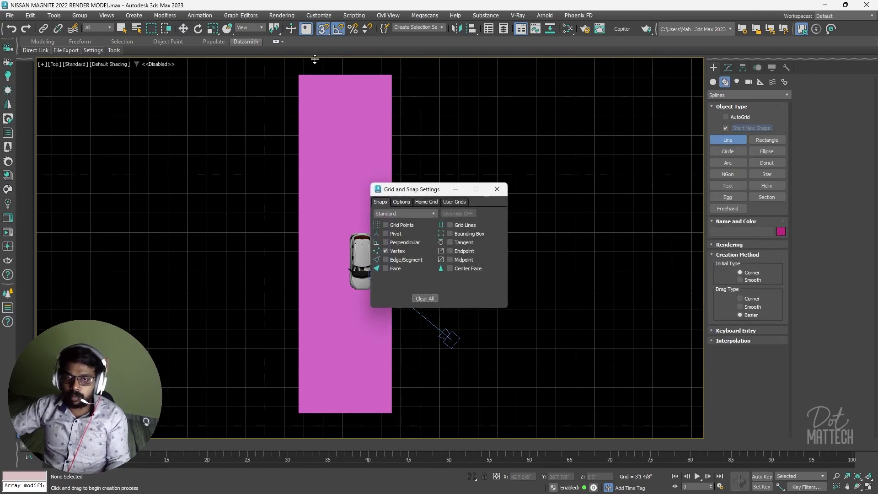
click(497, 189)
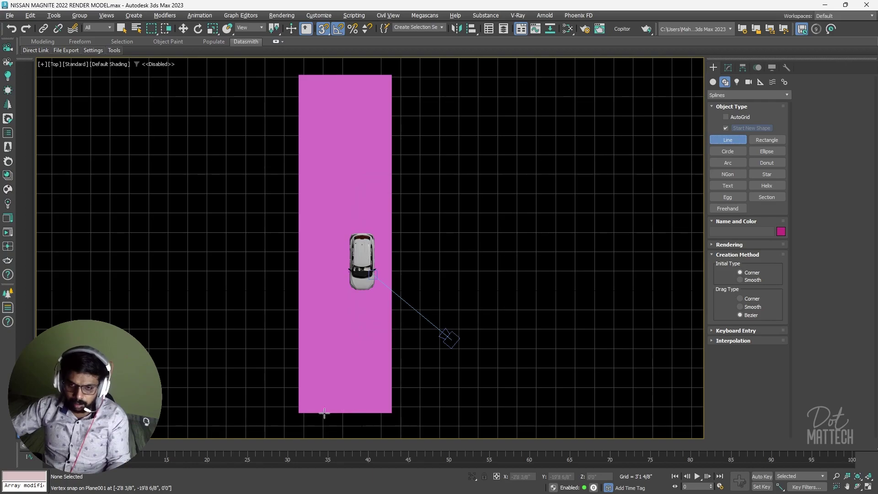
click(391, 413)
click(299, 413)
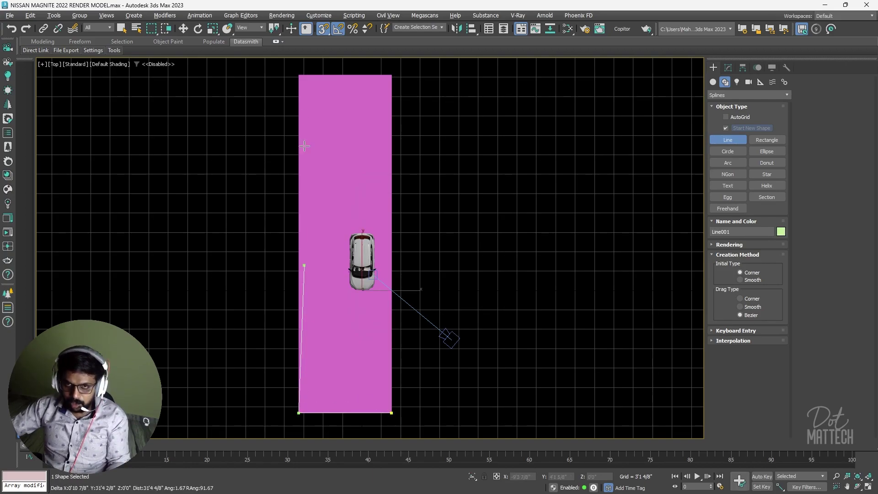
scroll(333, 343, down, 3)
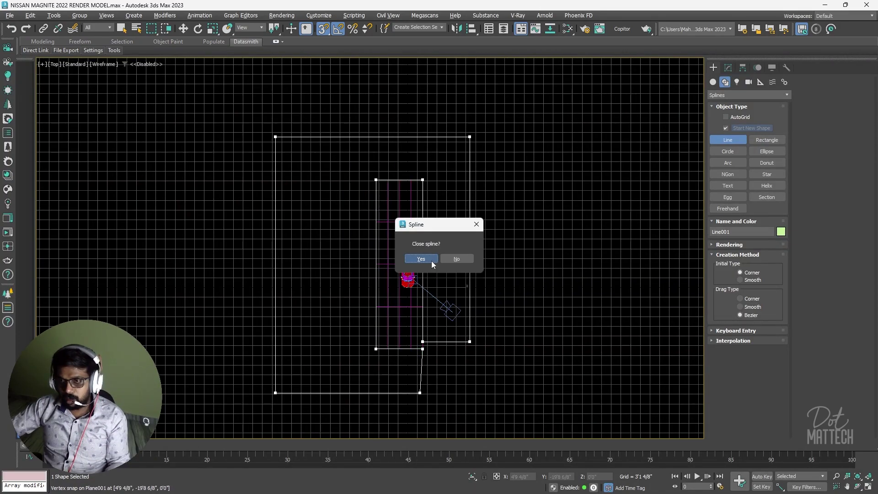
click(420, 256)
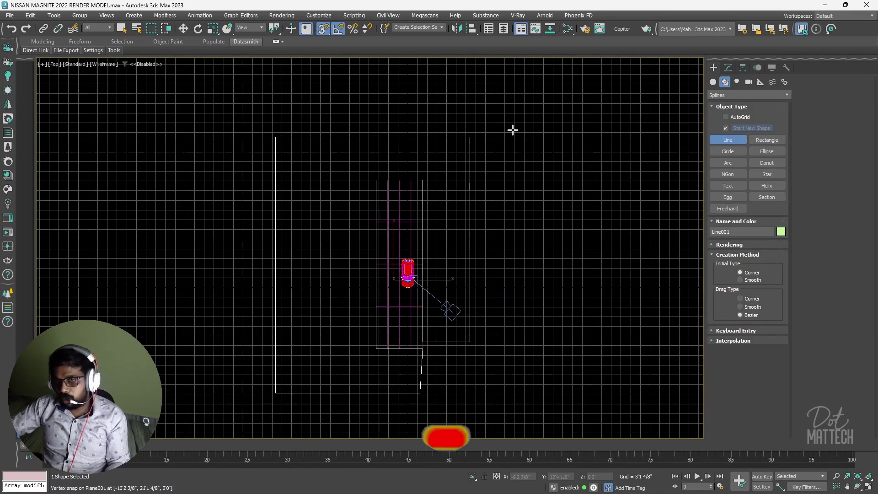
Step: Convert the closed outline around the ground plane to an editable poly
right_click(472, 146)
mouse_move(544, 266)
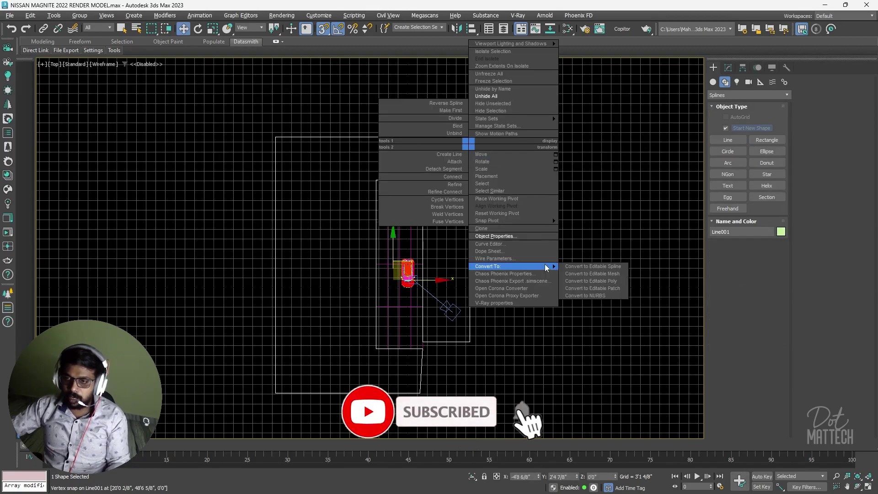
click(587, 281)
Step: Show the new ground surface shaded in a perspective view, restore the split viewport layout and deselect the surface
key(p)
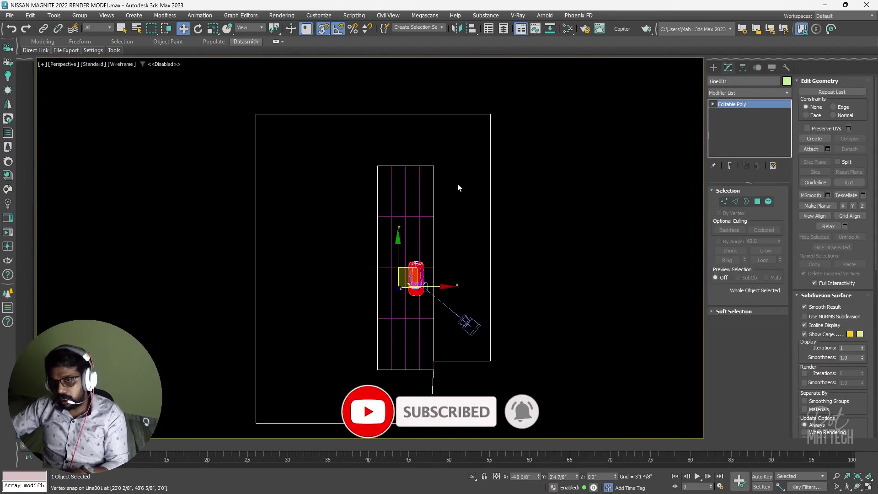
mouse_move(498, 251)
alt+middle_down()
mouse_move(462, 176)
mouse_move(457, 243)
alt+middle_up()
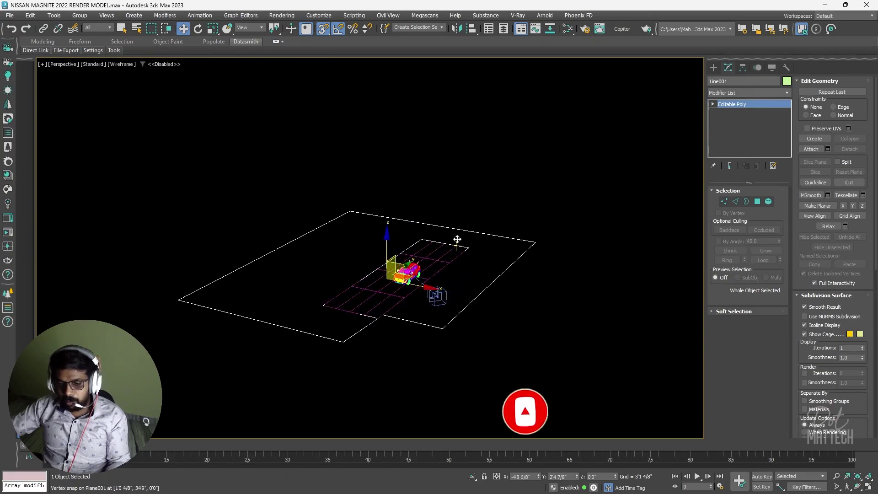
key(F3)
scroll(439, 261, up, 5)
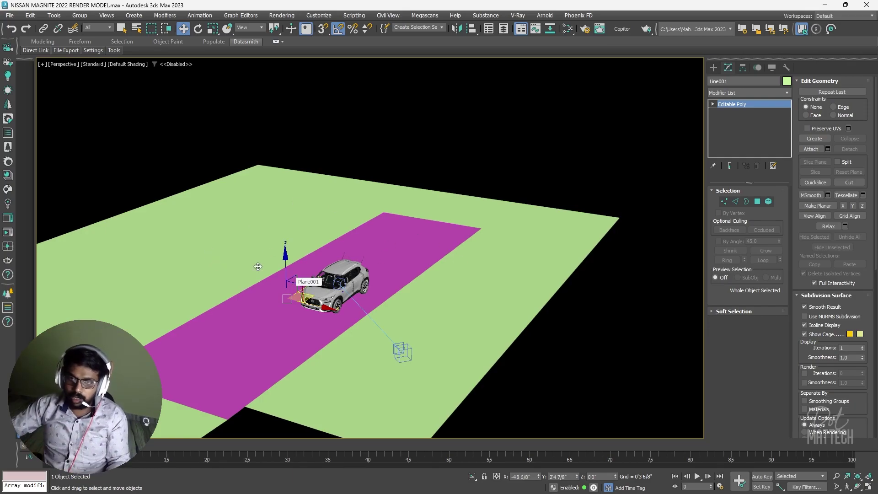
key(alt+w)
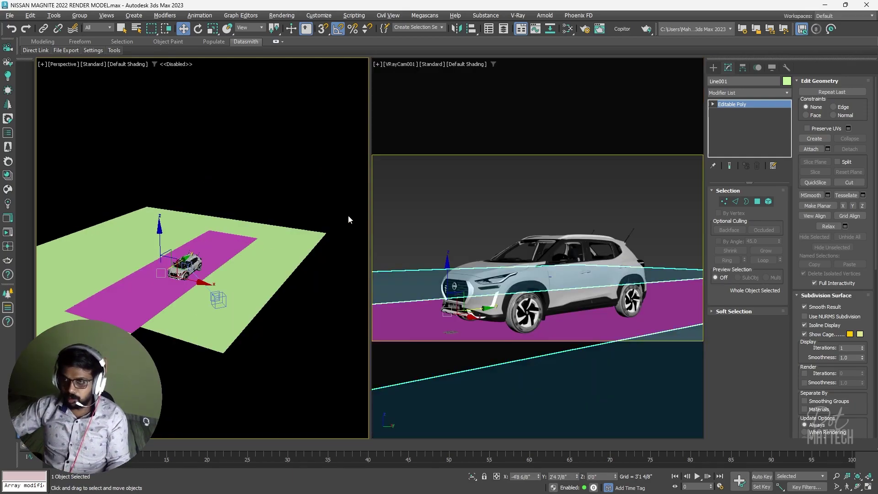
click(641, 173)
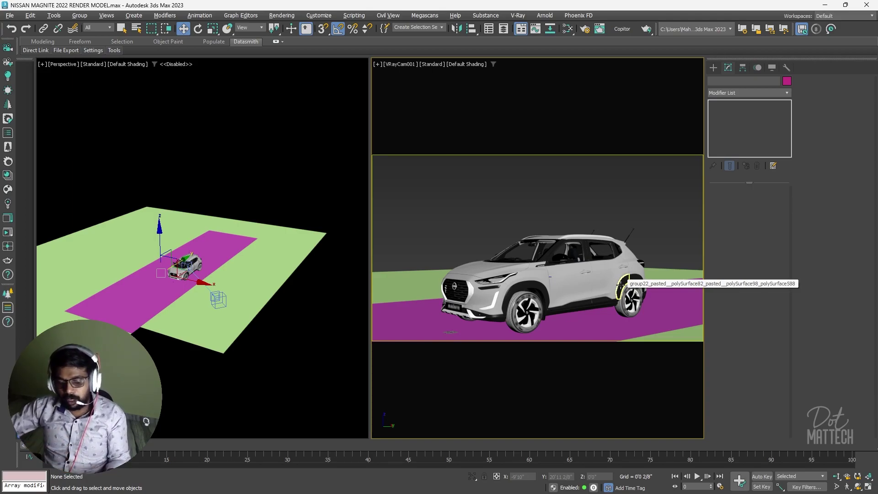
Step: Open the render setup and lock the view to render to VRayCam001
click(599, 29)
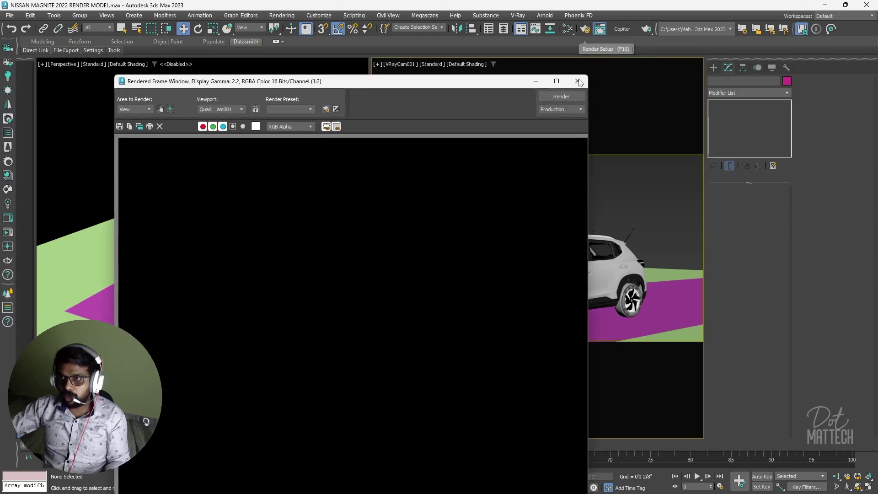
key(F10)
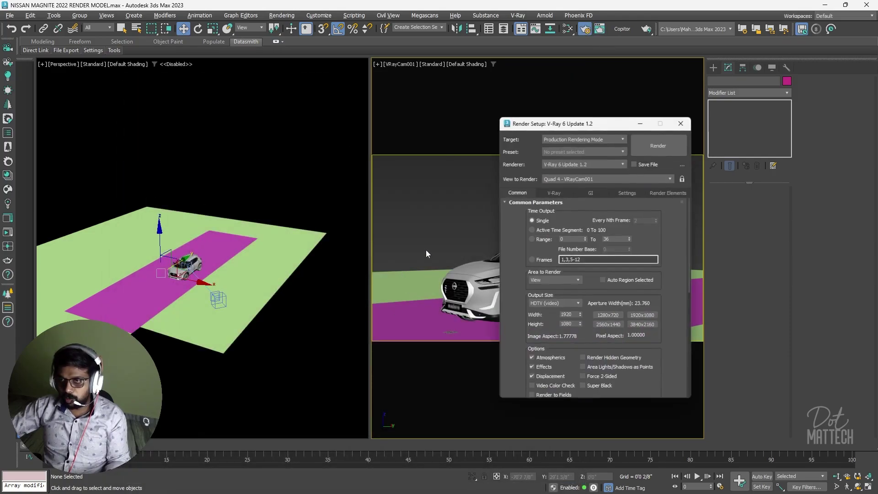
click(685, 177)
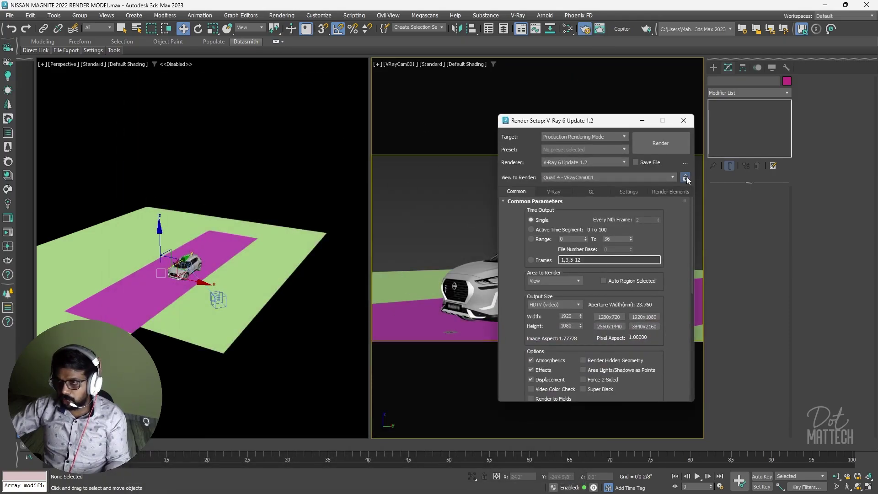
click(304, 159)
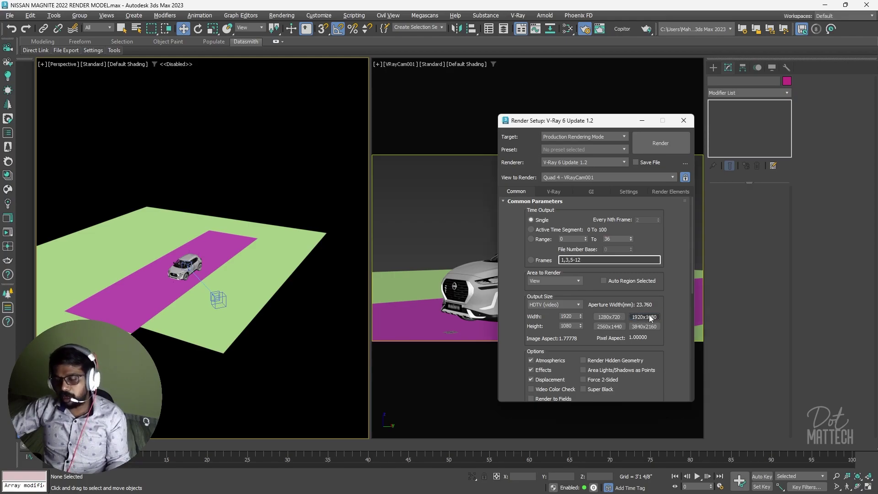
Step: Add the VRayDenoiser and VRayLightMix render elements
click(670, 191)
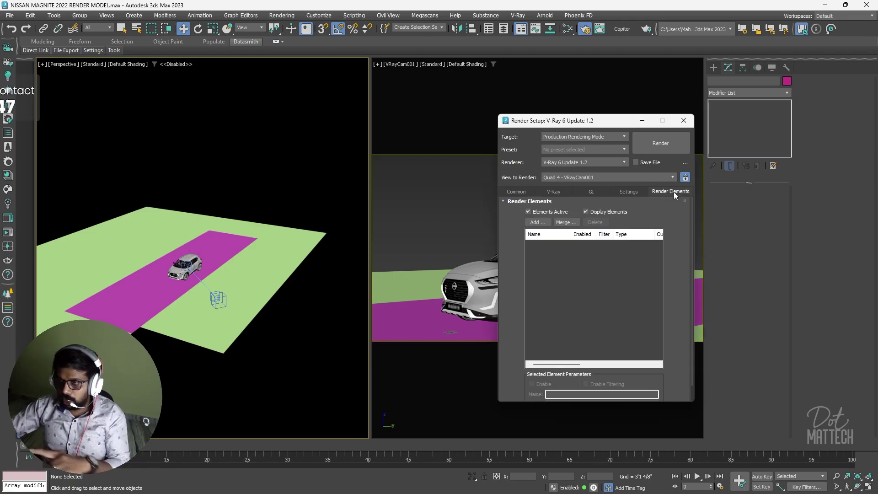
click(538, 222)
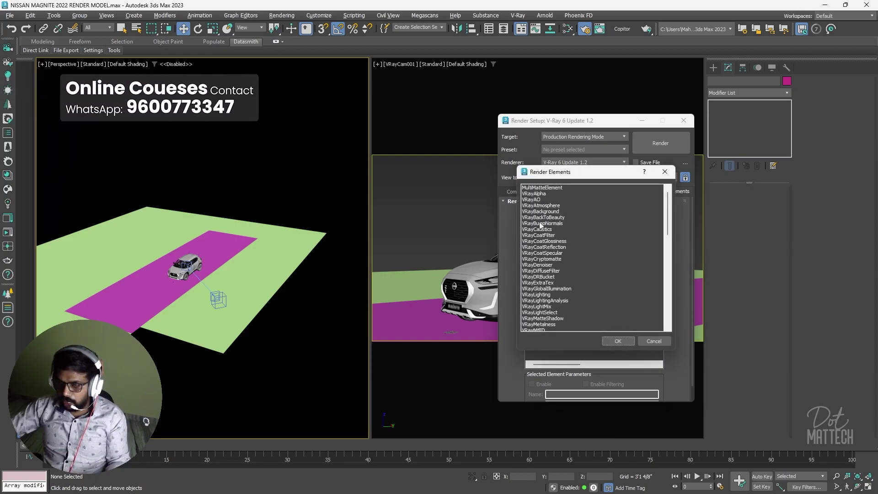
click(550, 265)
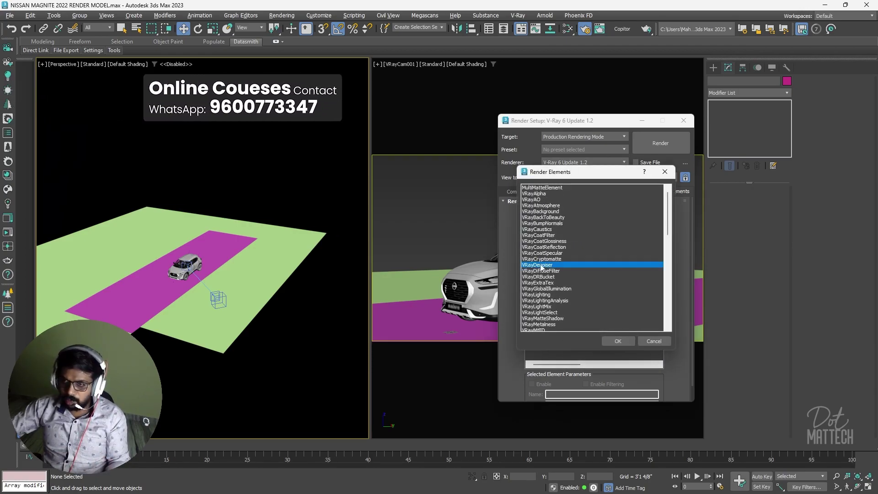
ctrl+click(555, 307)
click(618, 341)
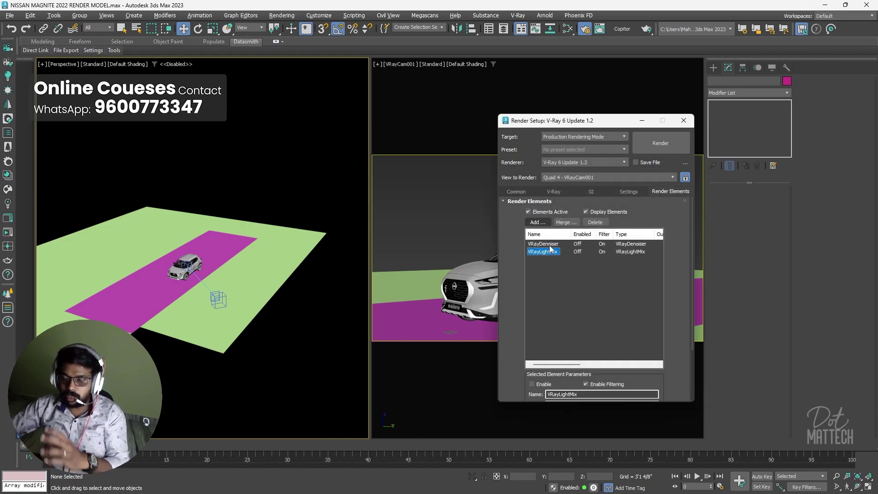
Step: Set the VRayDenoiser element's denoising engine to NVIDIA AI denoiser
click(556, 244)
scroll(629, 306, down, 5)
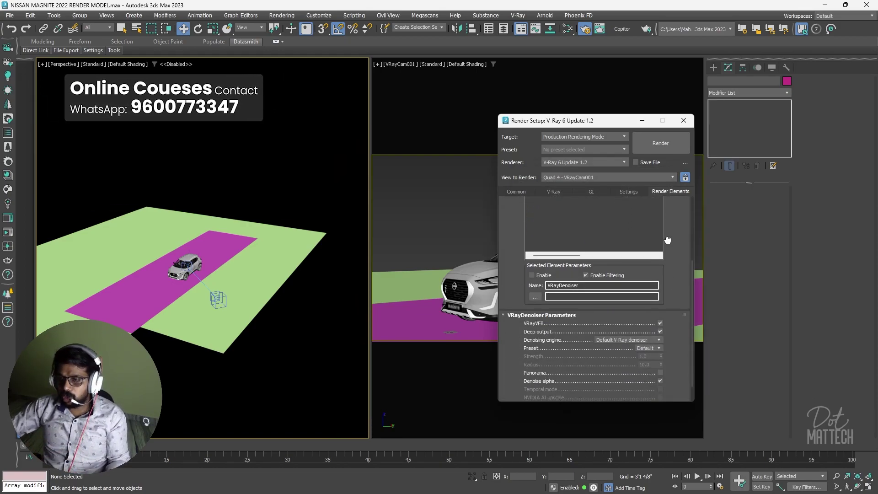
click(624, 339)
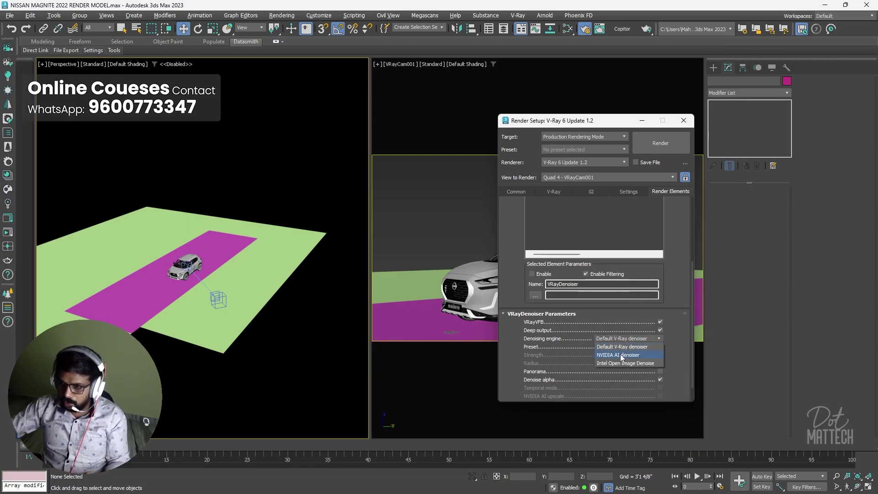
click(619, 351)
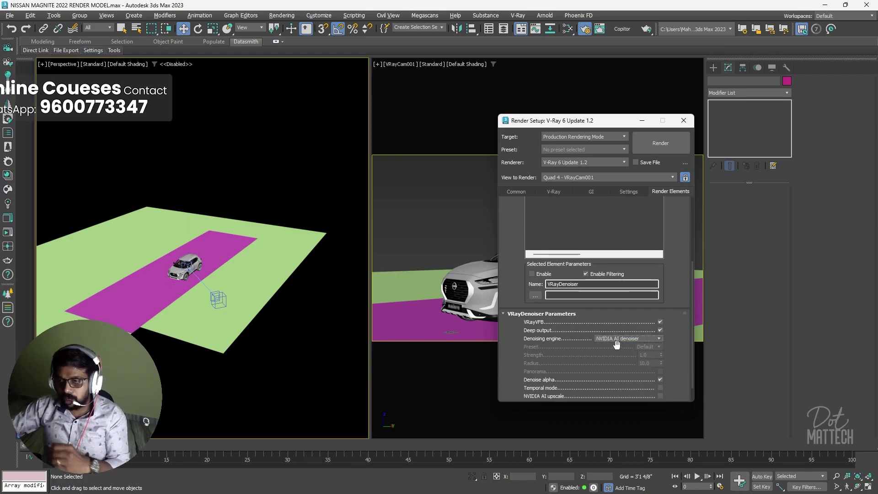
Step: Set the image sampler type to Progressive with a noise threshold of 0.01 and a max render time of 0 minutes
click(554, 191)
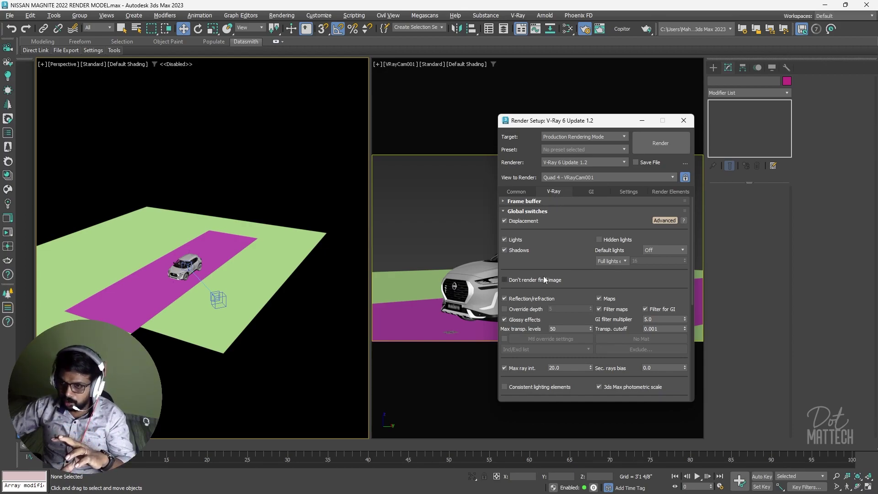
scroll(561, 265, down, 10)
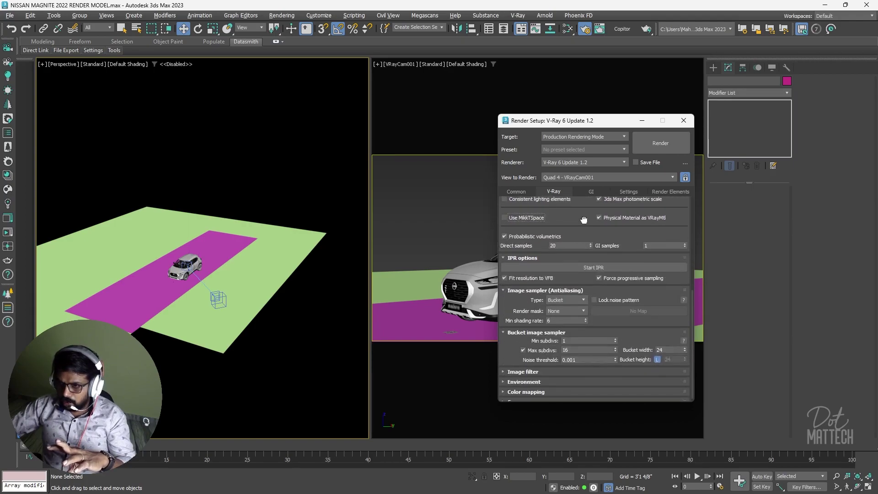
click(561, 293)
click(566, 312)
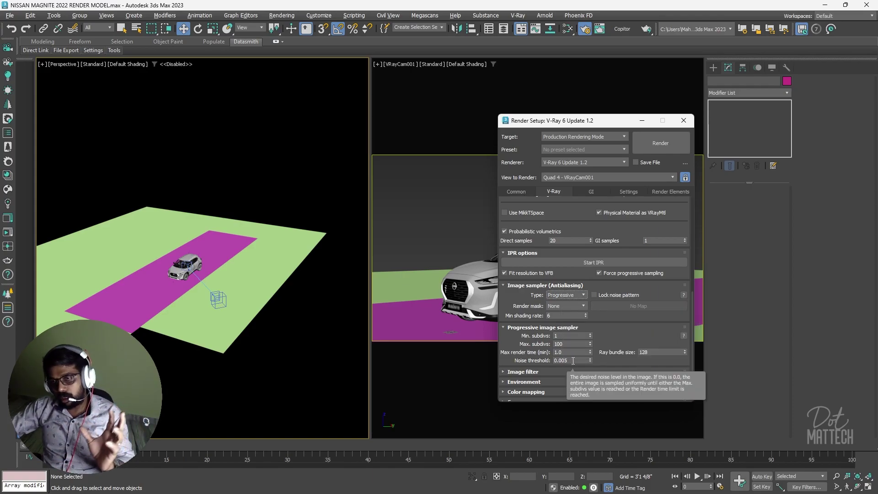
click(579, 361)
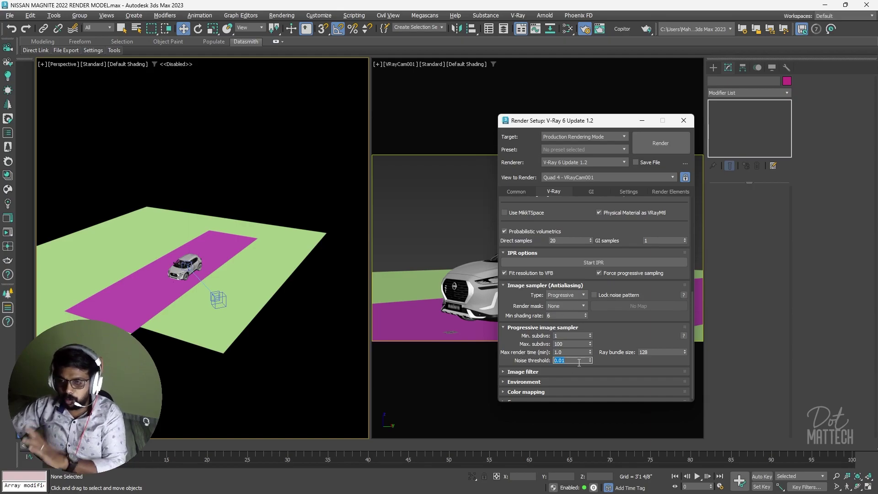
click(571, 352)
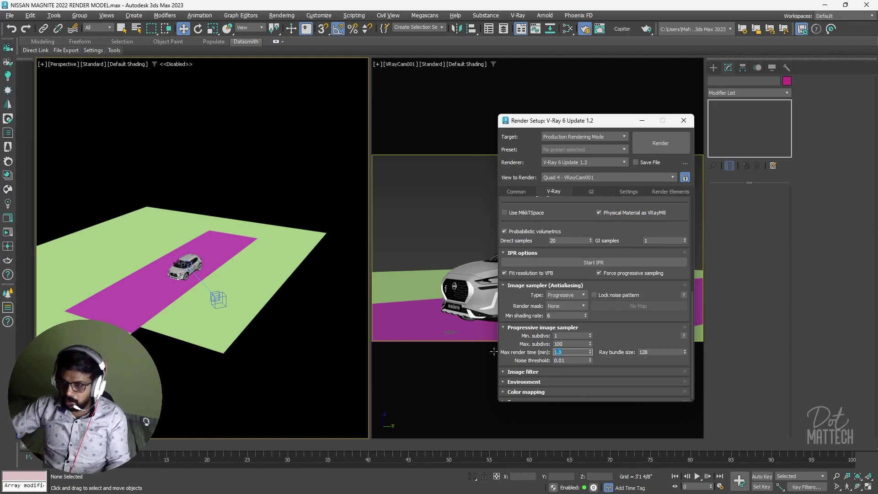
text(0)
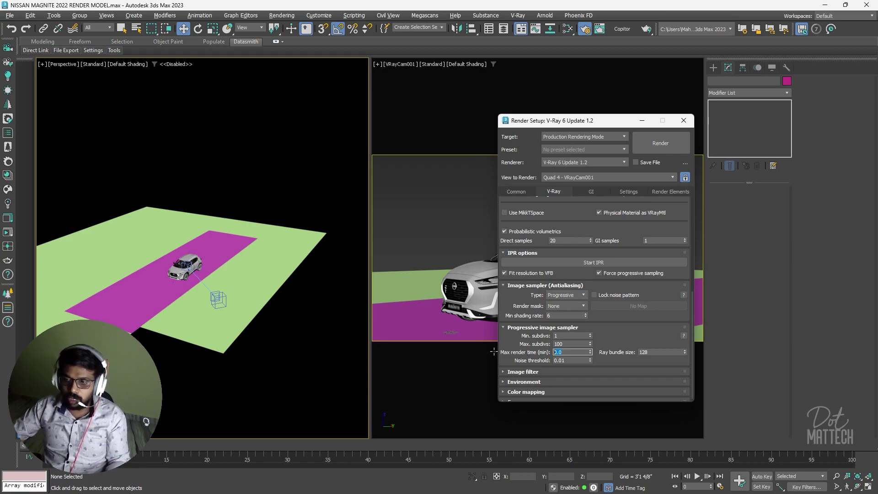
Step: Switch the V-Ray Global illumination and Global switches settings from Advanced to Default mode
click(591, 191)
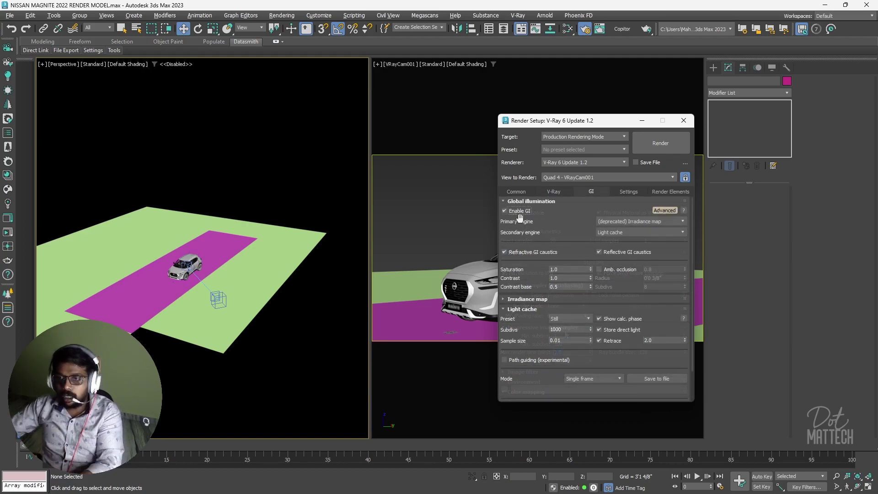
click(665, 210)
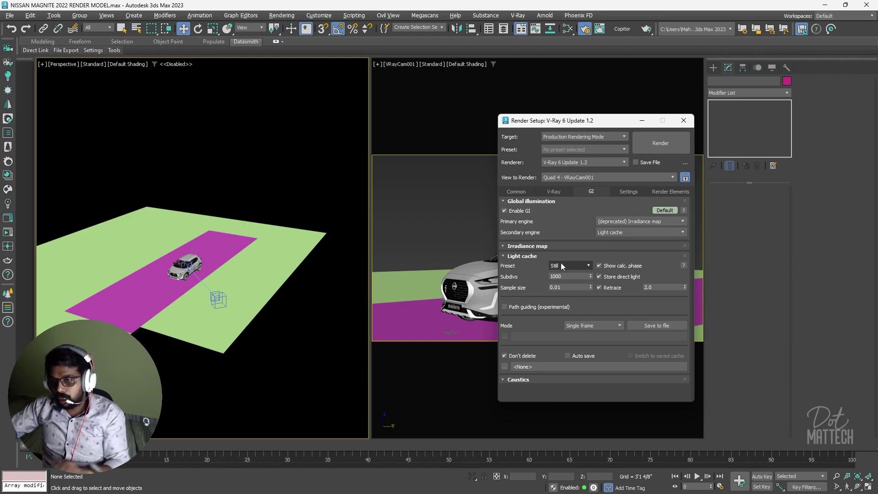
click(554, 191)
drag(587, 280, 582, 430)
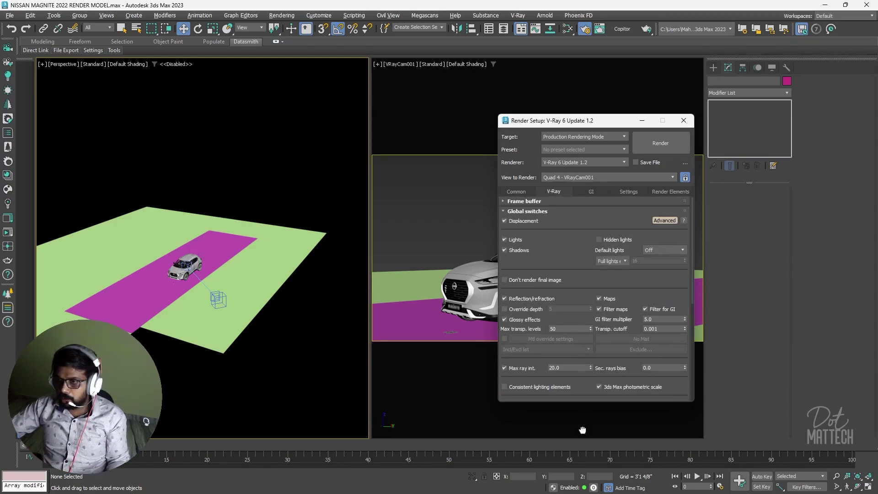
click(667, 220)
Step: Switch the V-Ray System settings to Default mode with a post effects rate of 100, and close the render setup
click(630, 191)
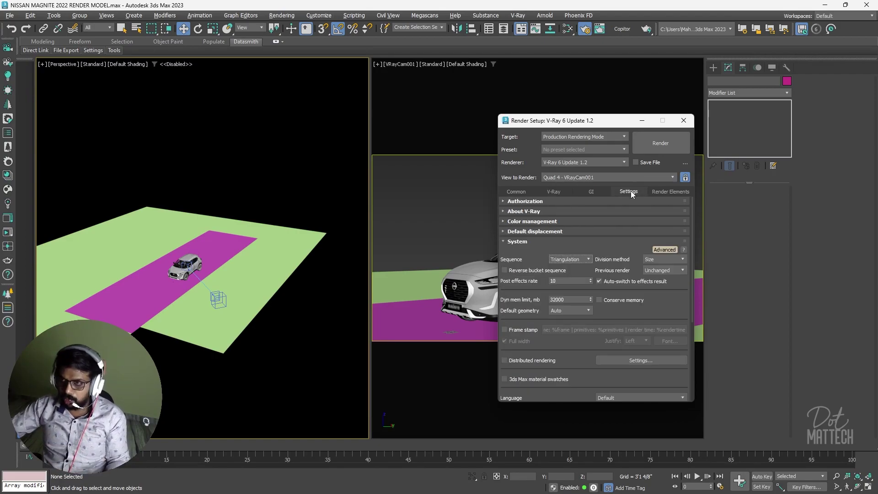
click(675, 250)
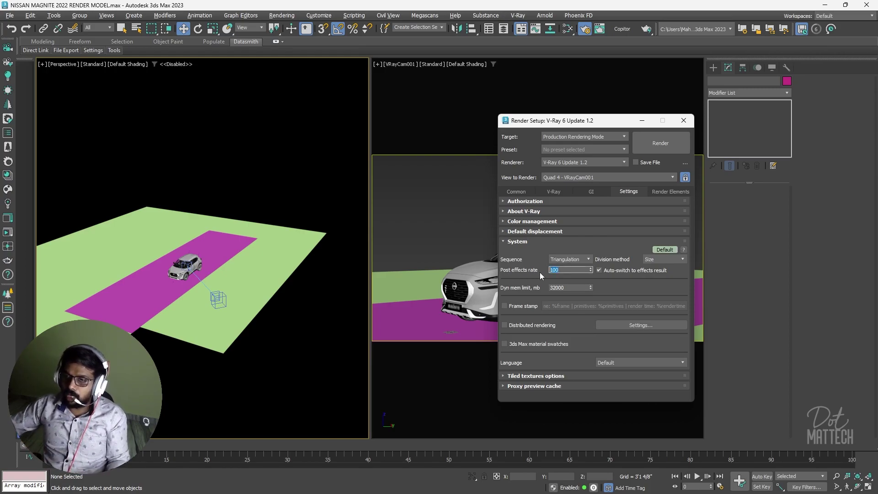
click(517, 192)
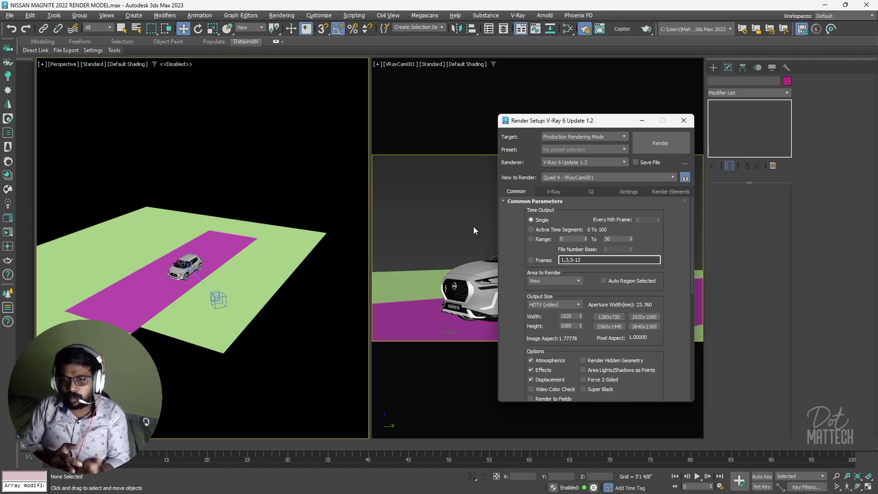
click(683, 120)
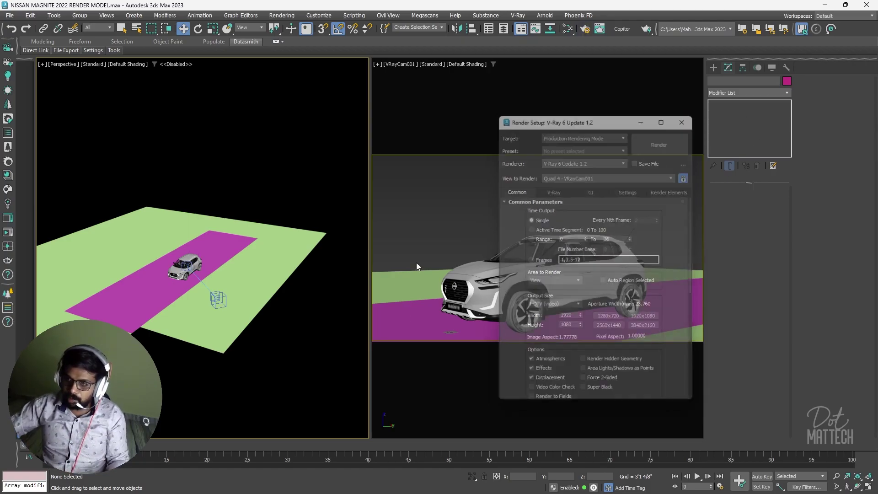
Step: Display the V-Ray Toolbar in the workspace
click(453, 226)
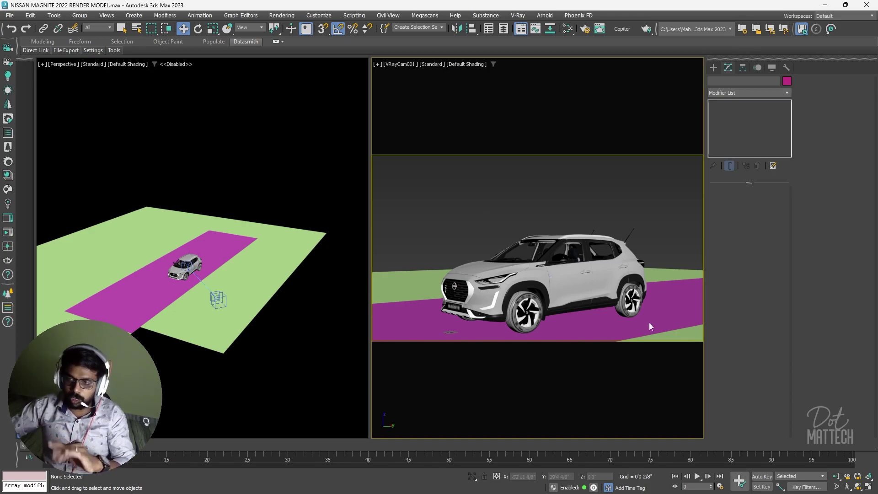
click(580, 263)
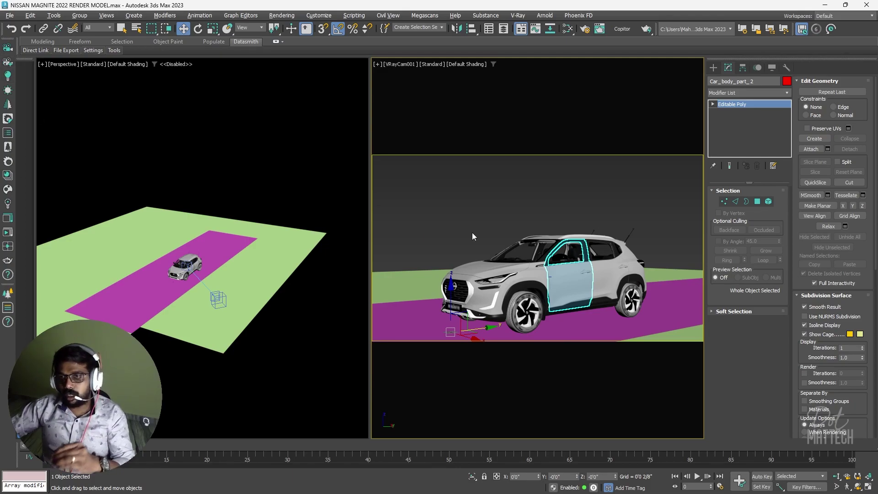
right_click(859, 36)
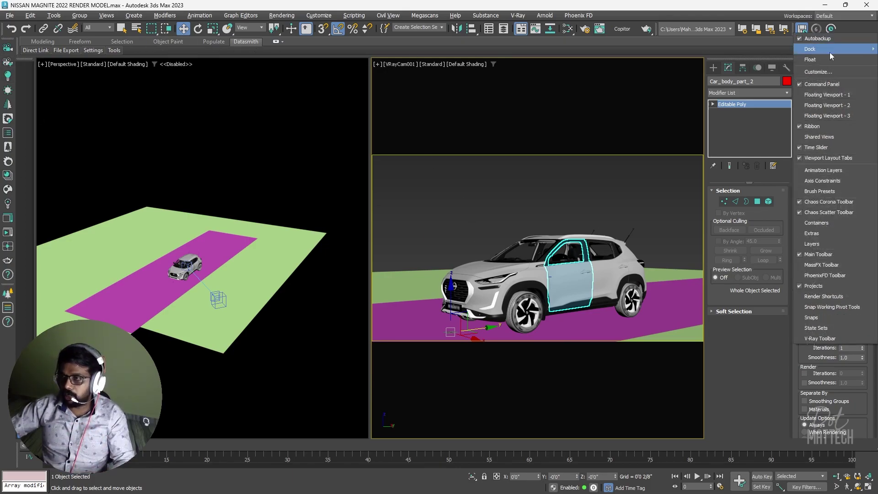
click(846, 339)
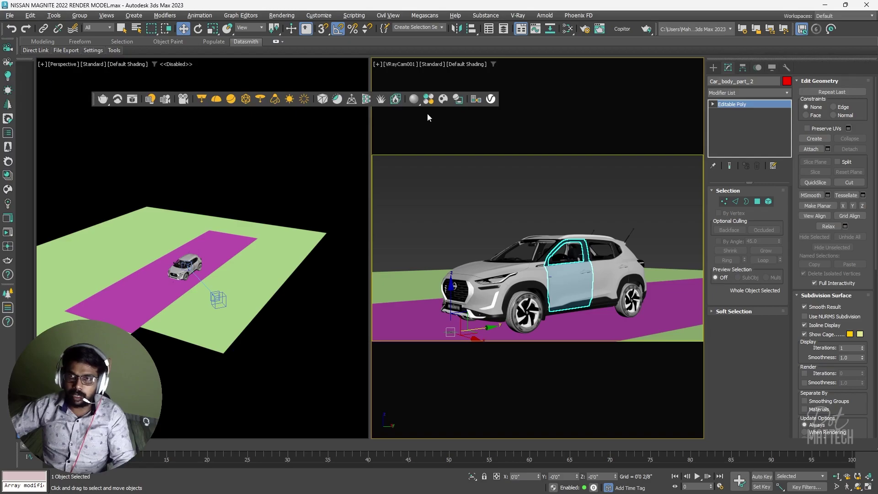
Step: Import the downloaded Day 026 HDRI from the Chaos Cosmos daytime collection as a dome light
click(216, 99)
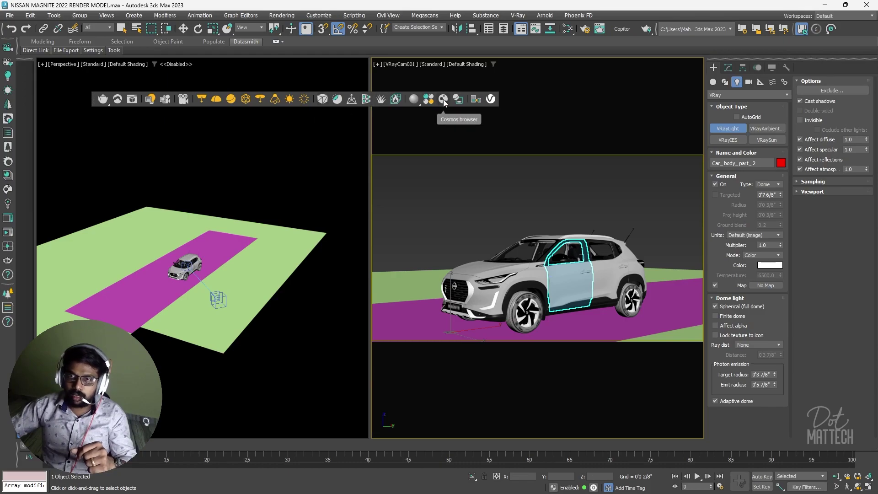
click(443, 99)
drag(414, 96, 664, 82)
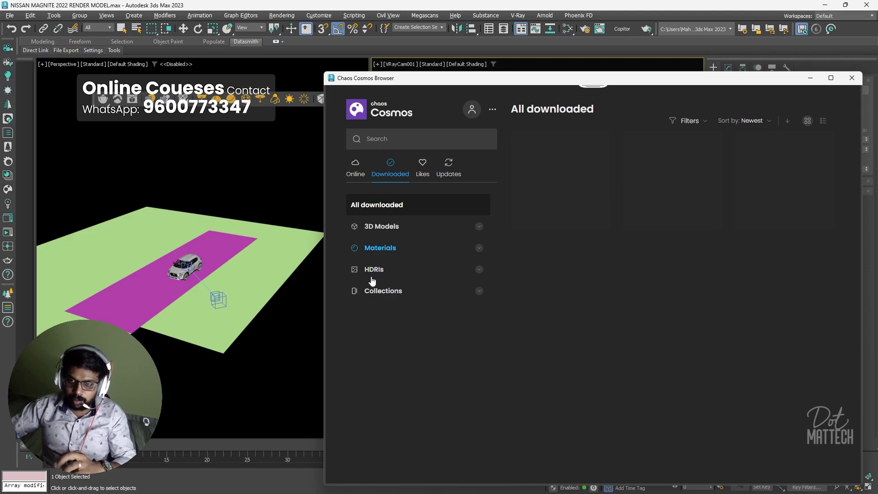
click(373, 272)
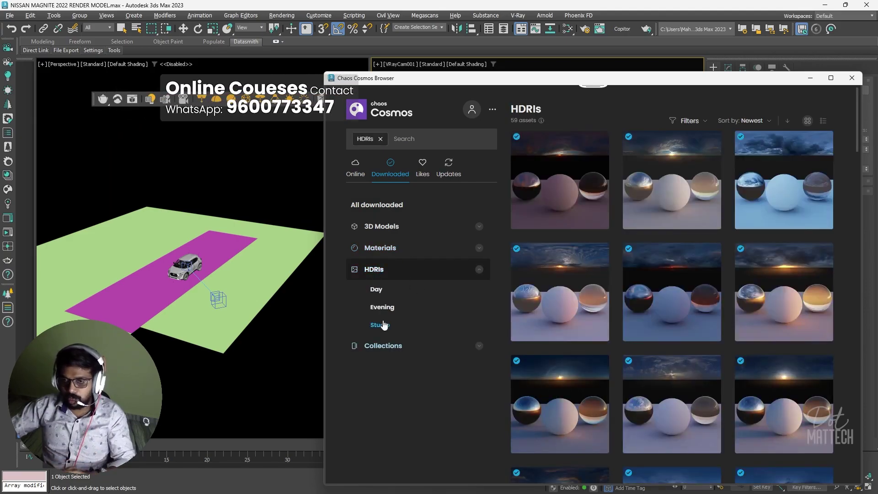
click(376, 289)
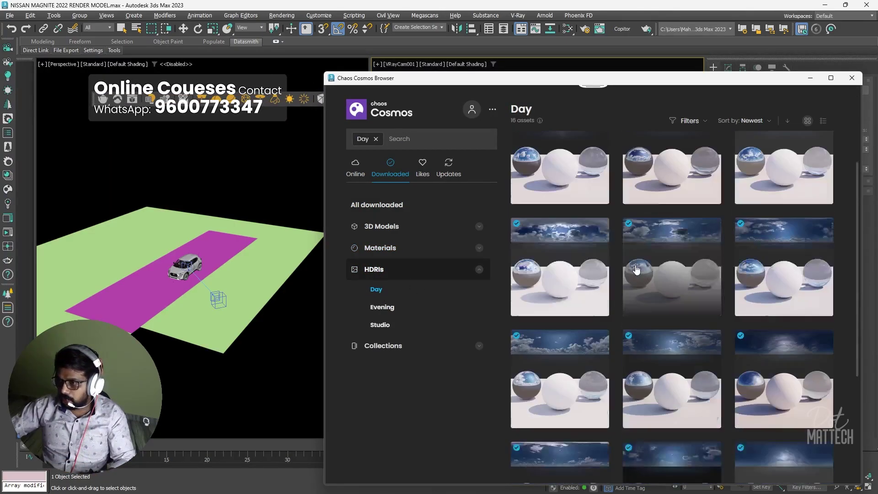
scroll(654, 387, down, 2)
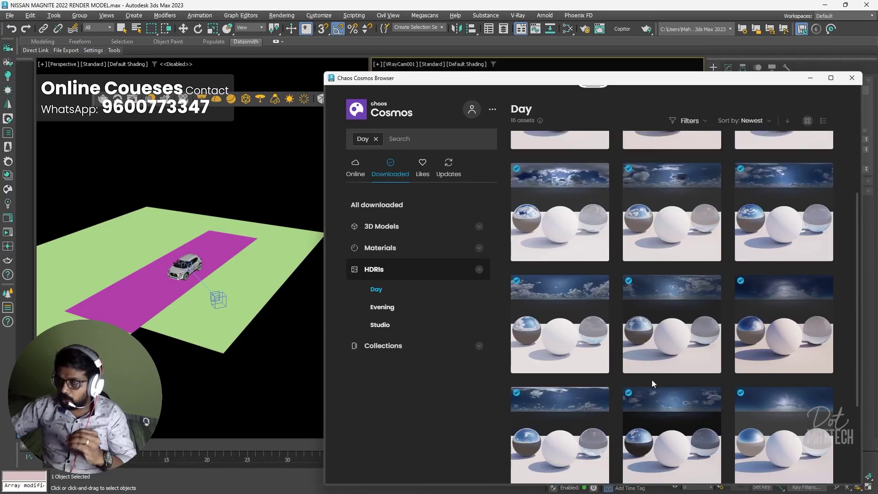
scroll(630, 363, up, 2)
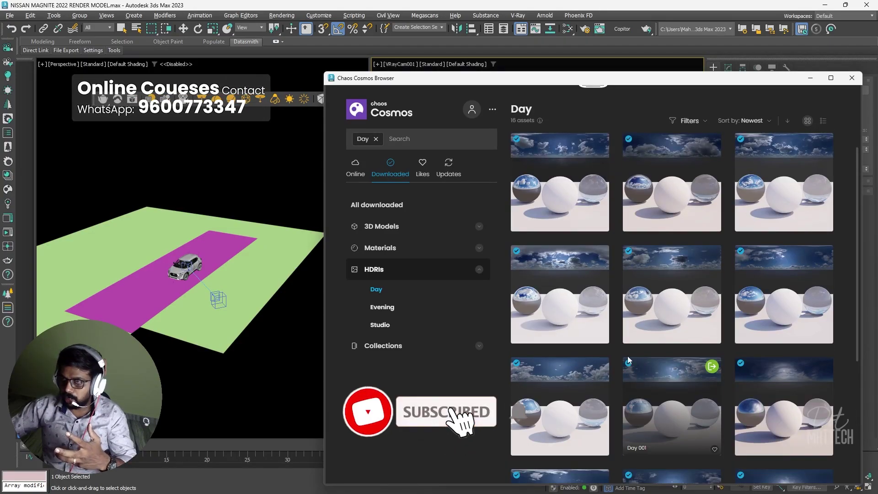
scroll(629, 364, up, 1)
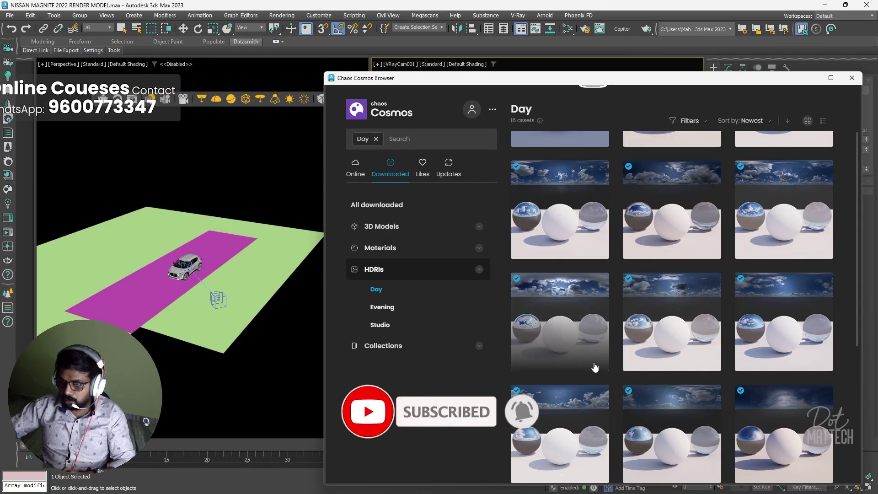
click(711, 170)
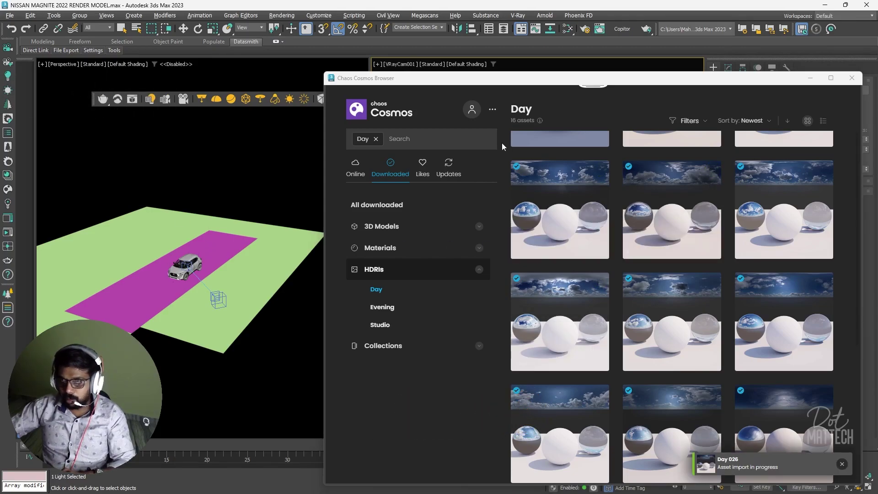
click(851, 78)
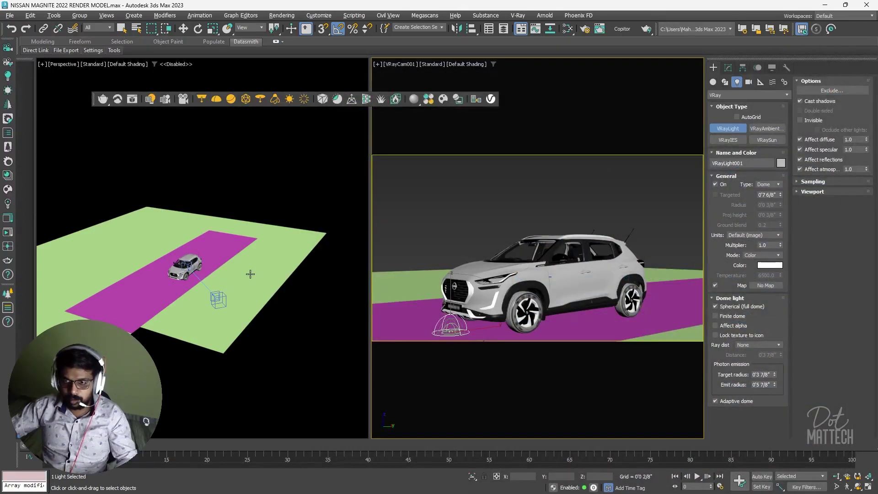
Step: Move the dome light away from the car to beyond the near edge of the ground plane
scroll(196, 282, up, 10)
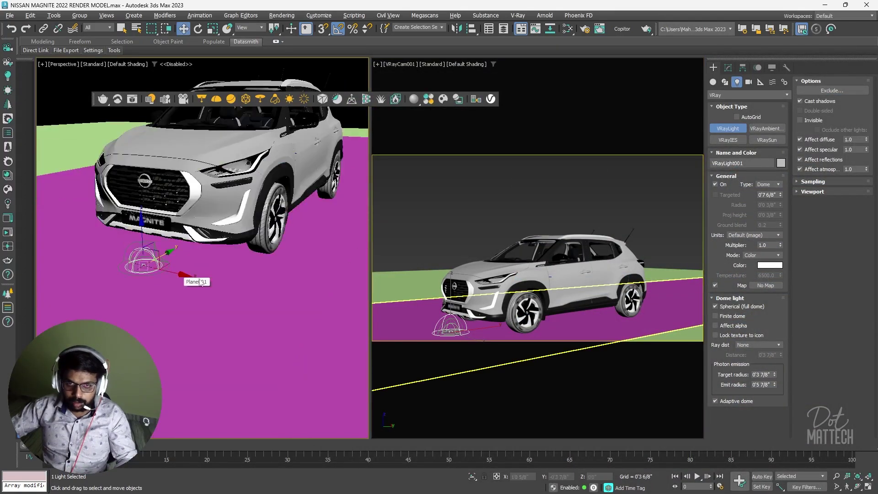
key(w)
scroll(197, 282, down, 10)
drag(263, 247, 225, 385)
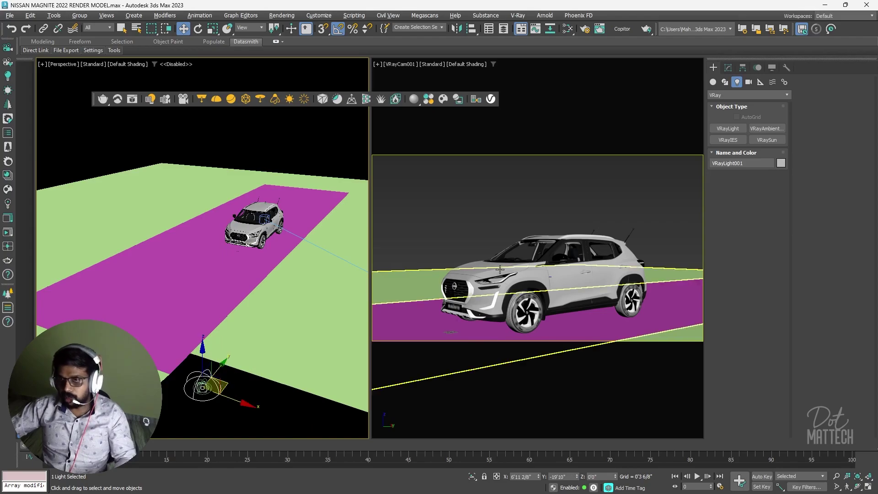
Step: Render the VRayCam001 view and examine the car's headlight, body reflections and sky in the frame buffer
click(103, 100)
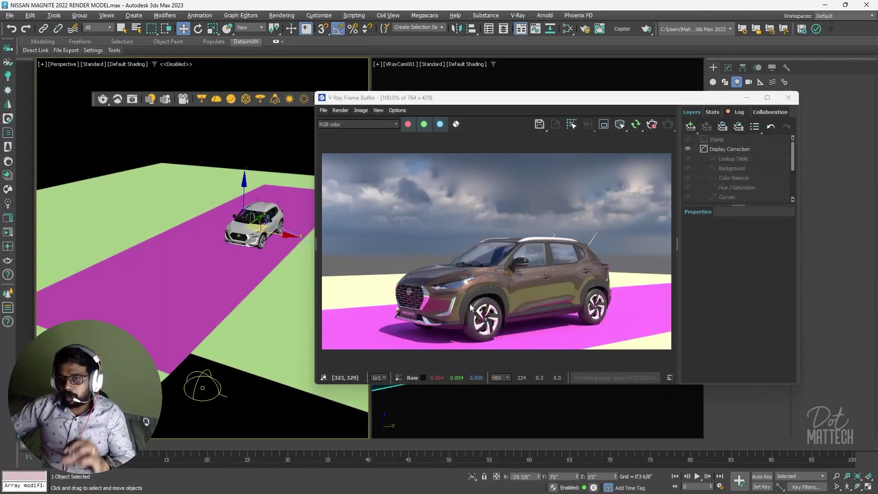
scroll(470, 303, up, 1)
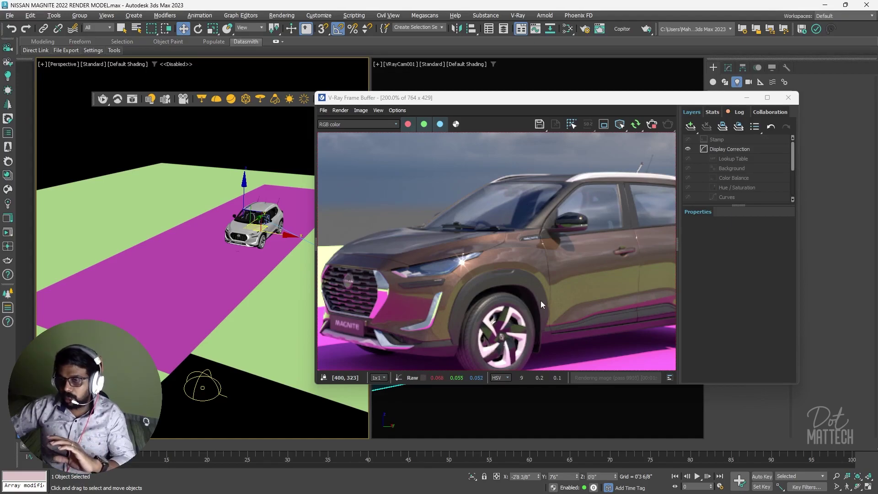
scroll(539, 301, down, 1)
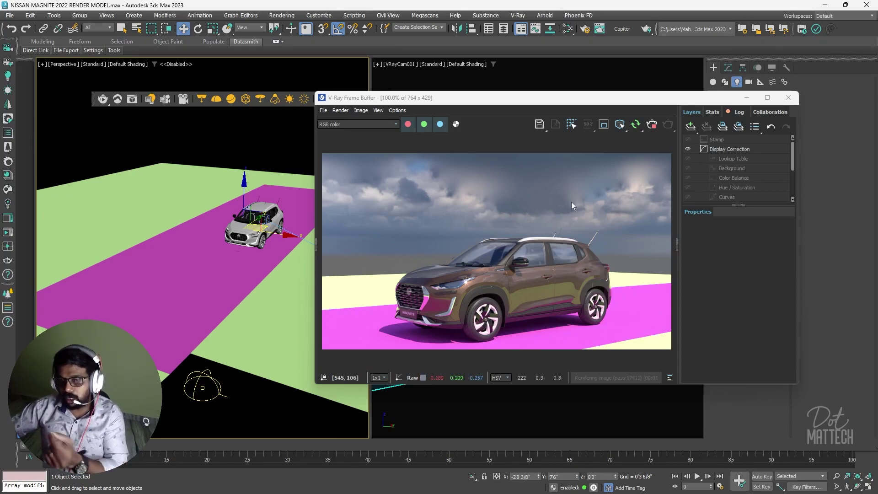
scroll(446, 286, up, 1)
scroll(446, 286, up, 1)
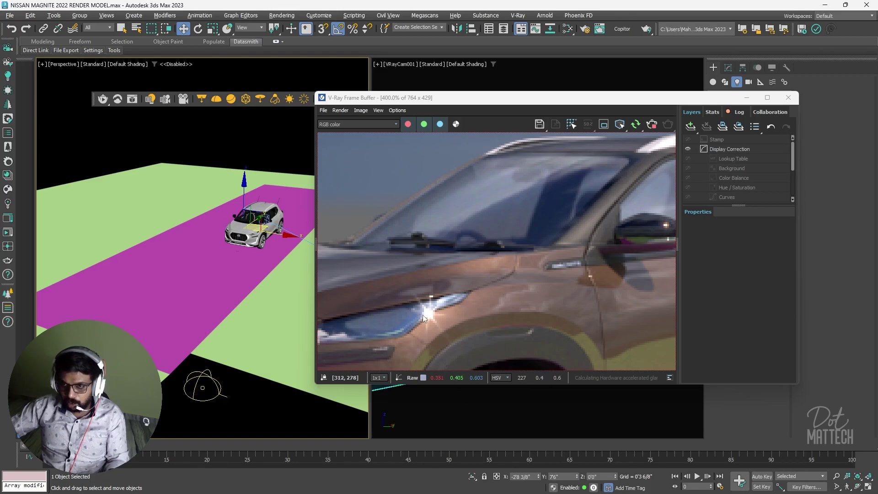
scroll(487, 285, down, 2)
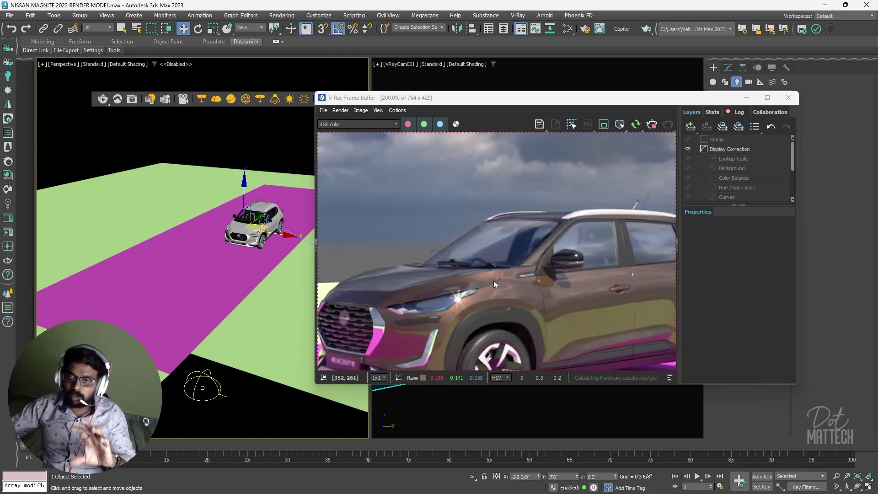
scroll(493, 279, down, 1)
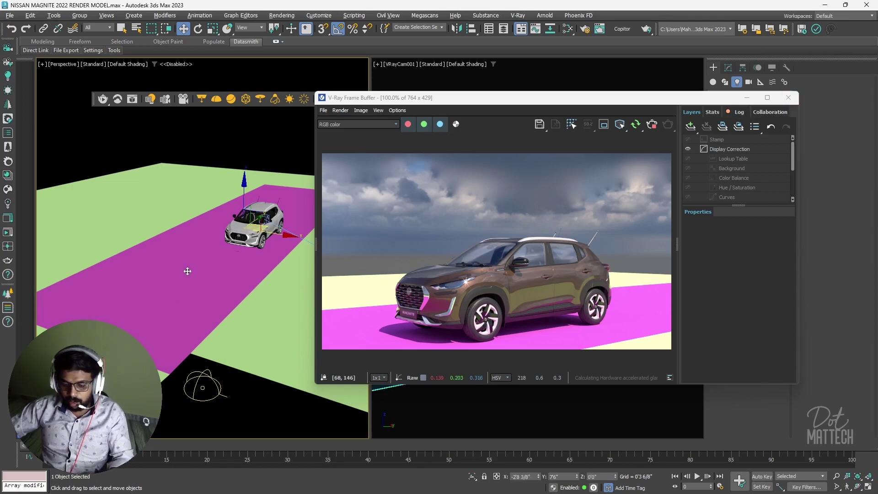
Step: Open the Slate Material Editor and add a new VRayMtl material to the view
key(m)
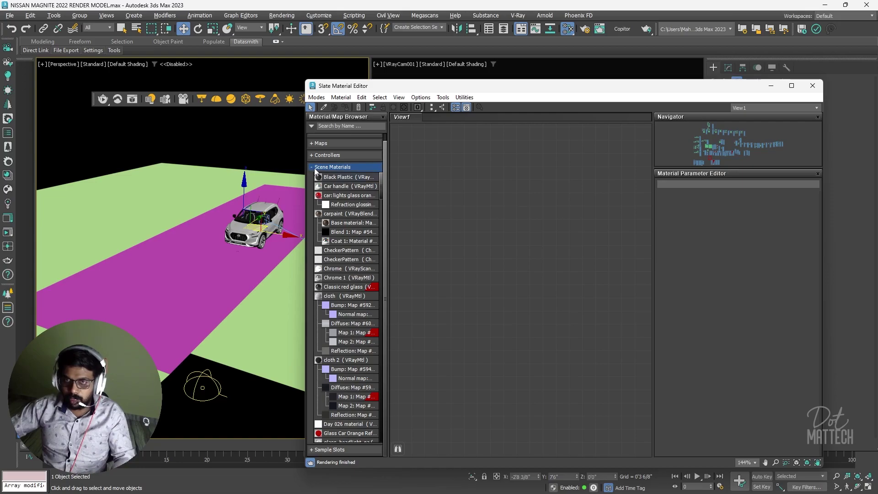
click(315, 167)
right_click(428, 207)
mouse_move(478, 213)
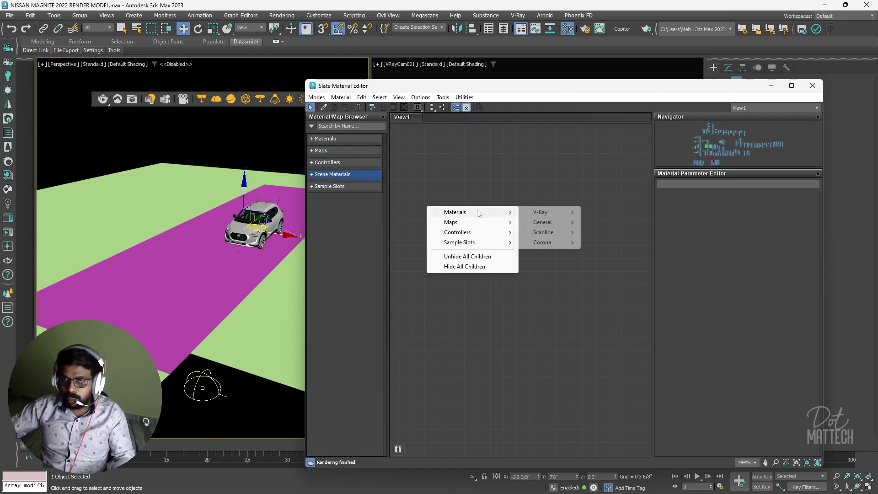
mouse_move(546, 212)
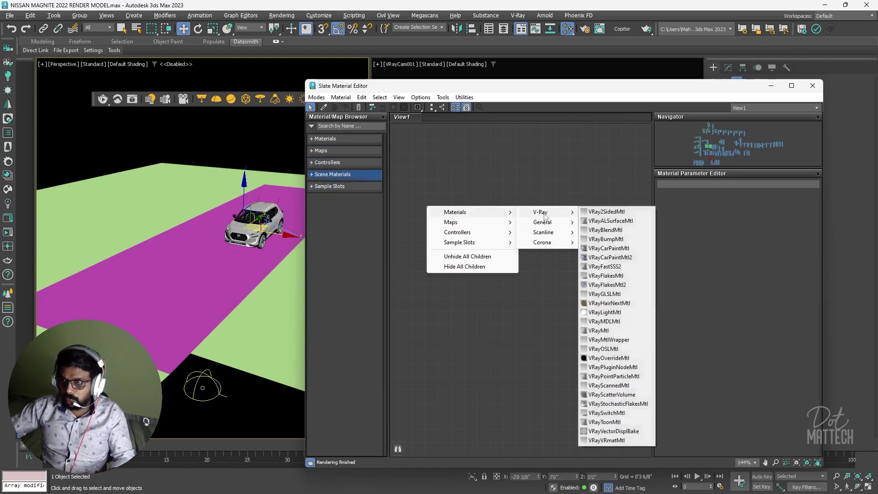
click(609, 334)
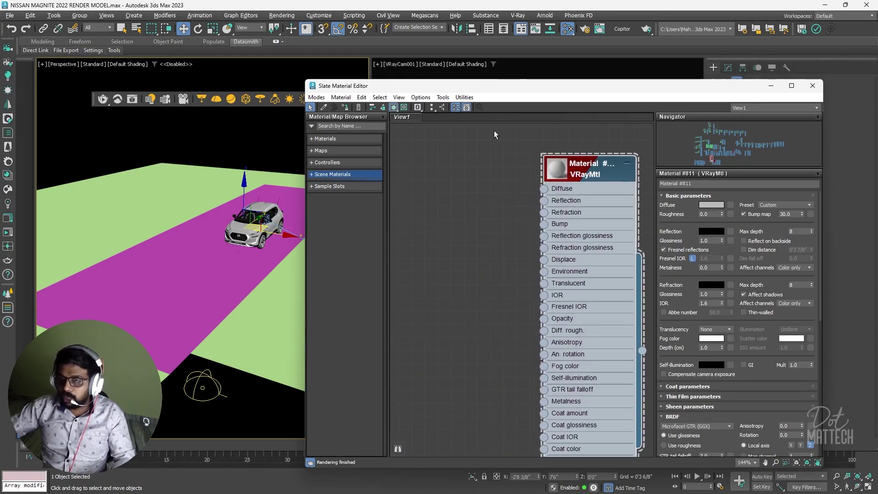
Step: Add the damaged_road_with_pavement_and_lanes_24_29_diffuse image from File Explorer as a bitmap node beside the new VRayMtl
key(alt+Tab)
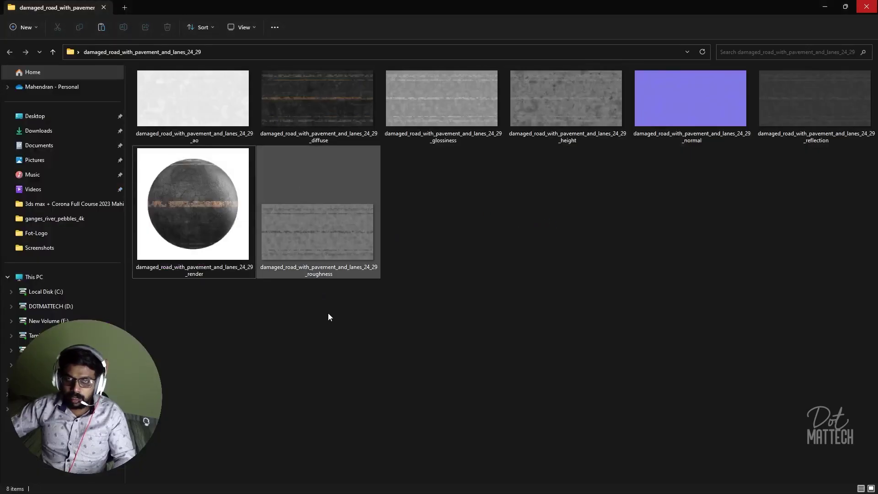
drag(318, 99, 440, 149)
key(alt+Tab)
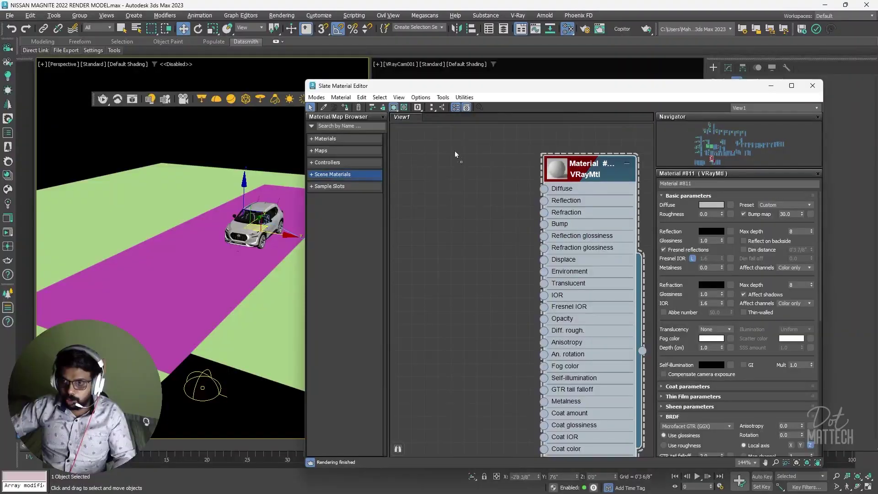
drag(427, 216, 430, 209)
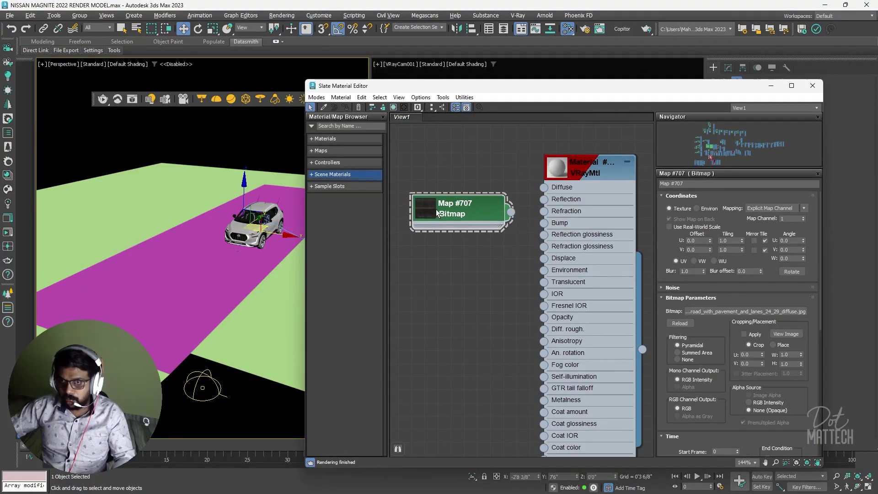
Step: Connect the road diffuse bitmap to the VRayMtl's Diffuse input and assign the material to the road plane
double_click(430, 210)
drag(484, 230, 543, 187)
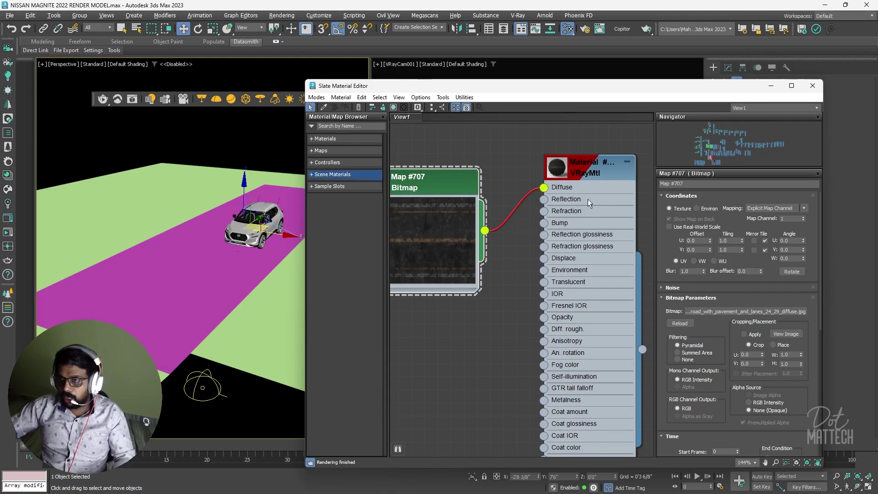
drag(643, 350, 168, 291)
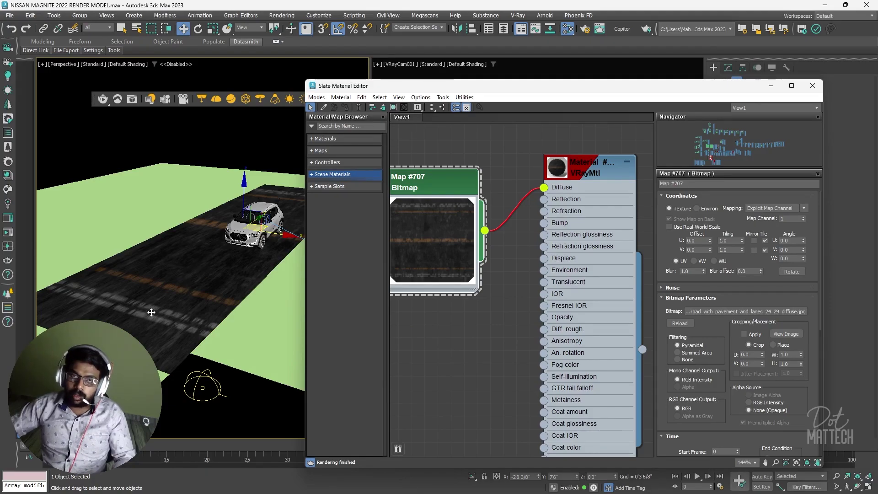
Step: Clear the maximized Perspective view by closing the Slate Material Editor and docking the V-Ray Log below the timeline
key(alt+w)
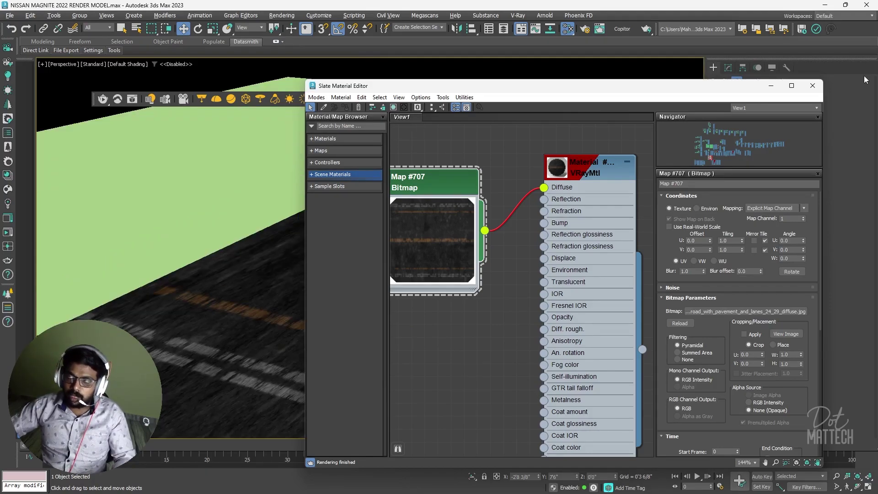
click(812, 85)
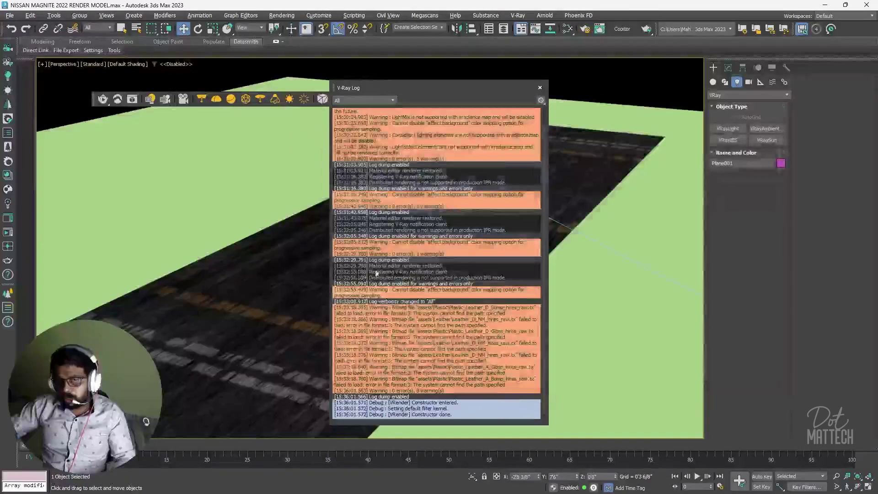
drag(505, 89, 348, 475)
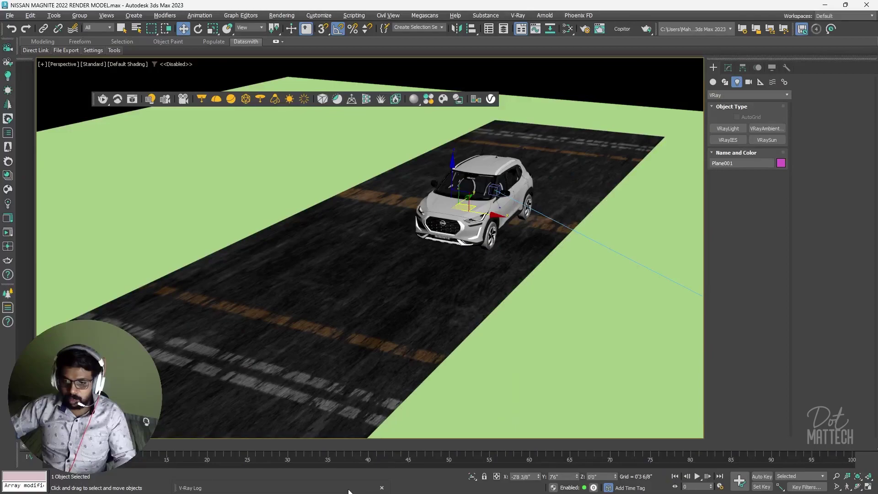
scroll(407, 221, down, 3)
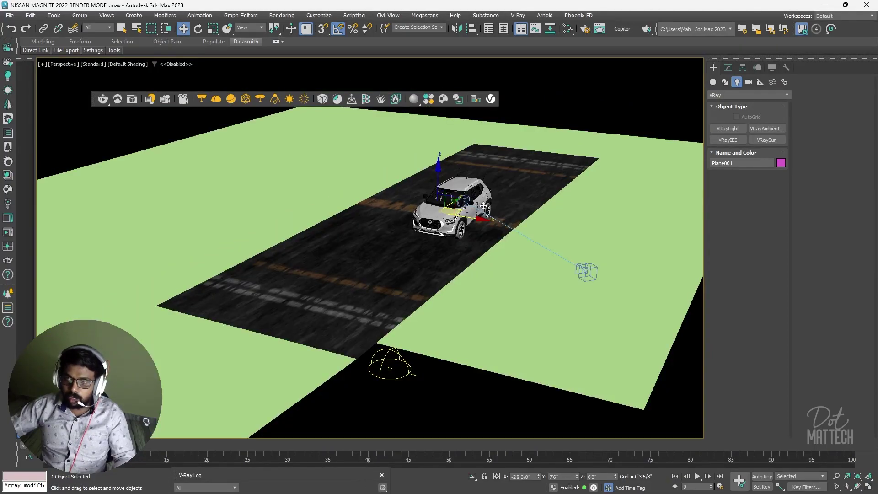
middle_drag(351, 276, 353, 276)
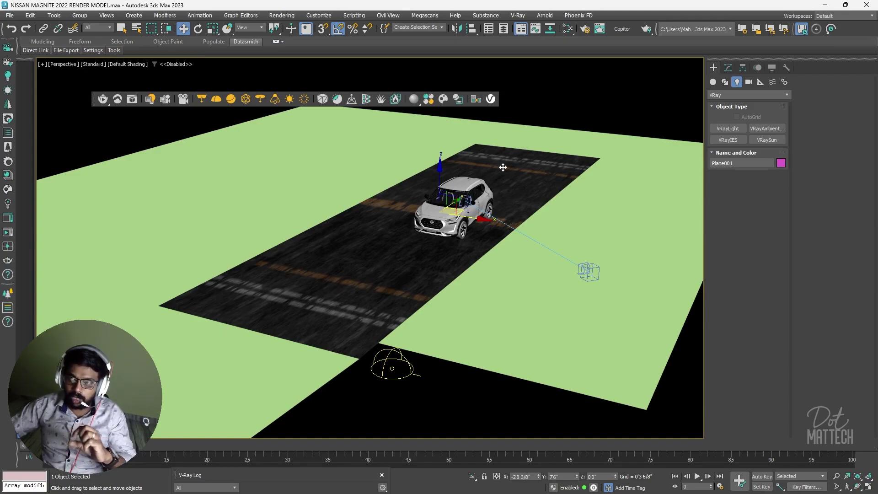
Step: Try rotating the road plane 75 degrees about its vertical axis
click(200, 29)
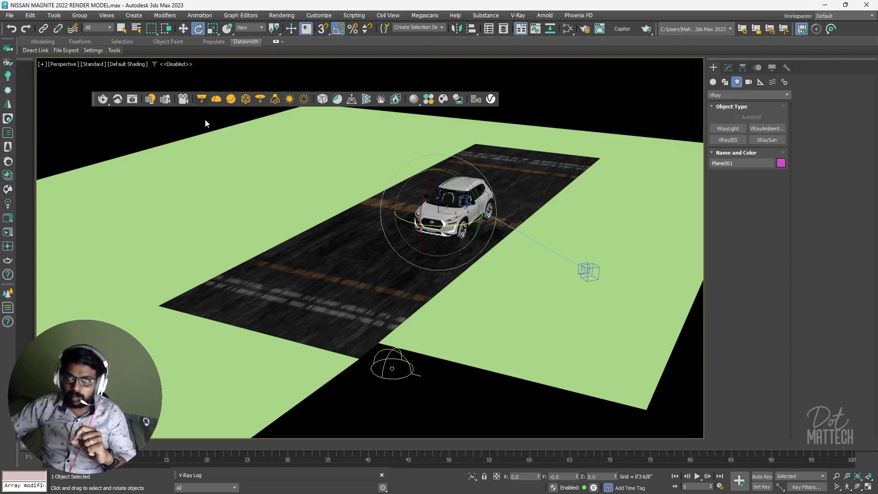
drag(437, 225, 445, 253)
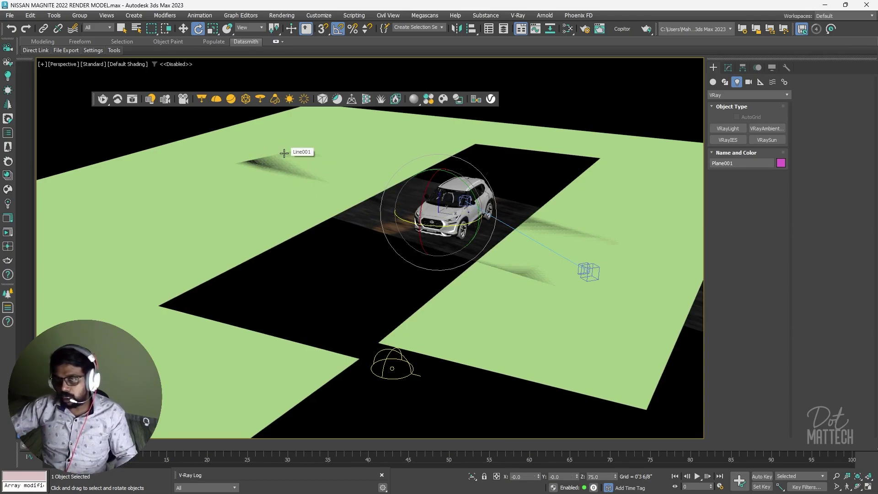
key(ctrl+z)
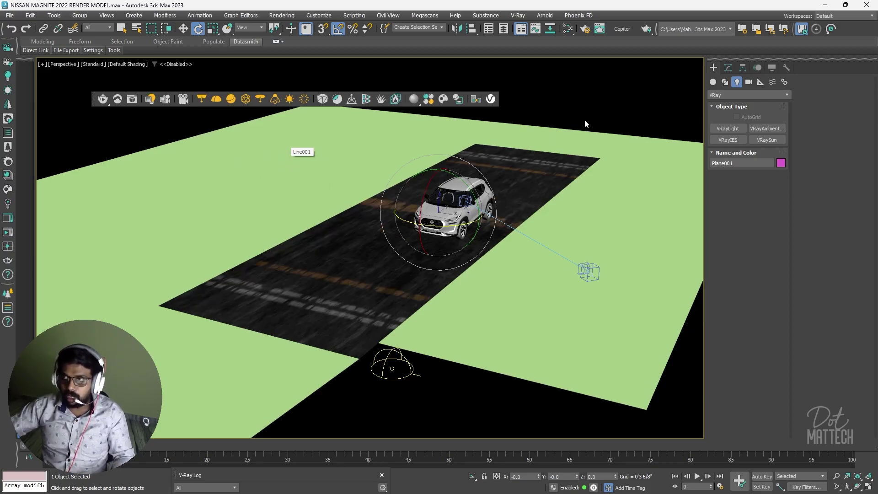
Step: Add a UVW Map modifier to the road plane and expand it to show its Gizmo sub-object
click(729, 67)
click(728, 92)
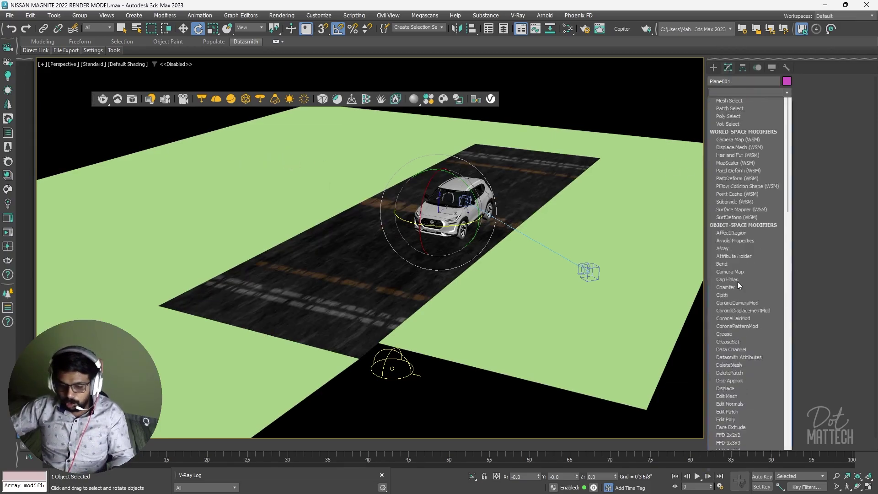
key(u)
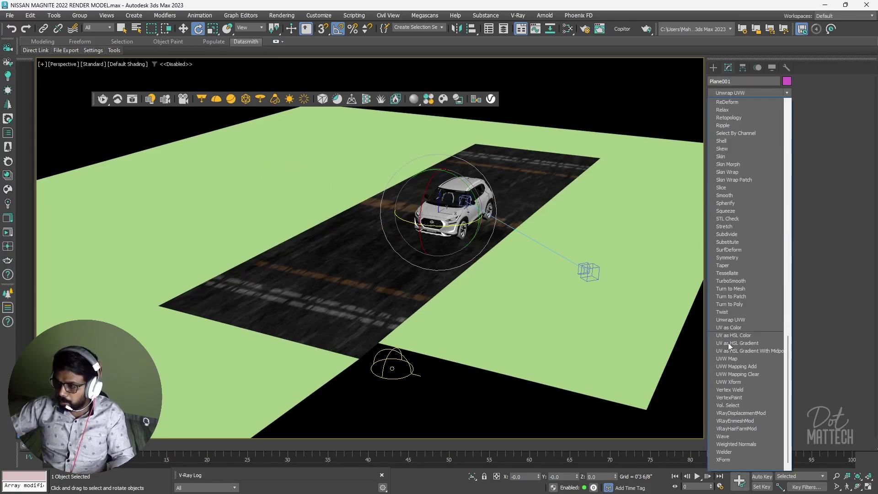
click(748, 359)
click(723, 105)
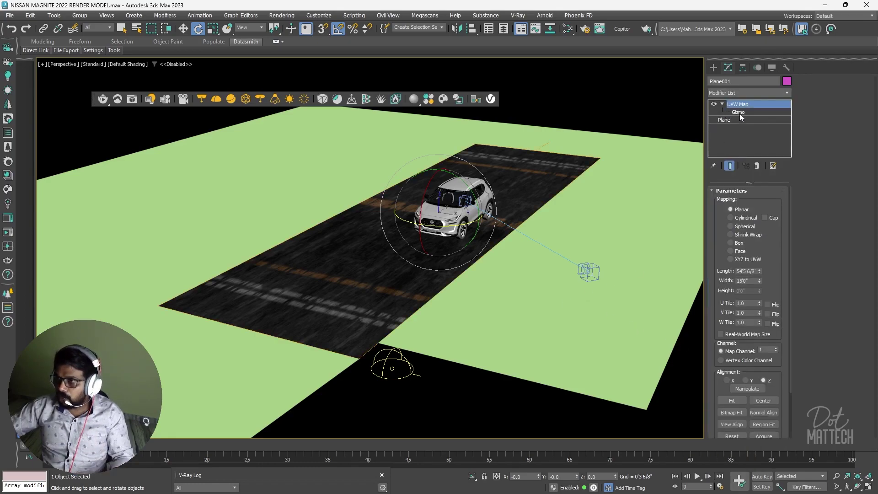
Step: Rotate the UVW Map gizmo a quarter turn about Z so the lanes run lengthwise, and fit it to the road plane
click(739, 113)
drag(401, 216, 442, 228)
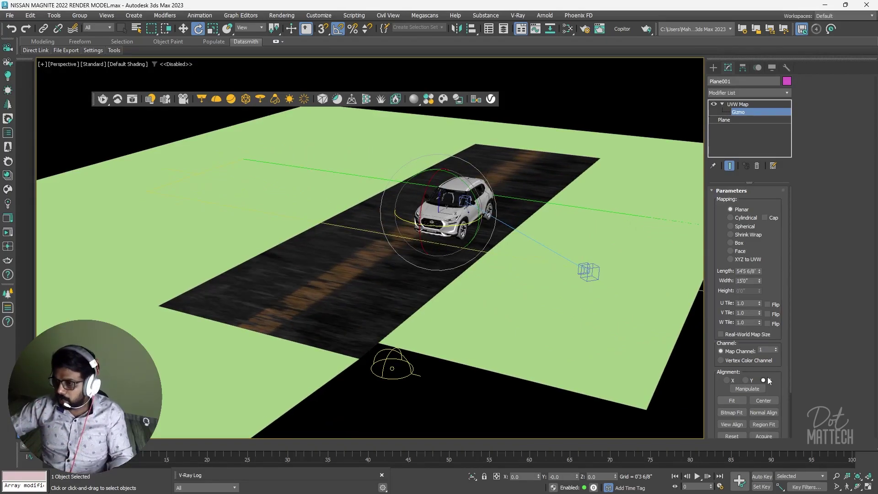
click(731, 401)
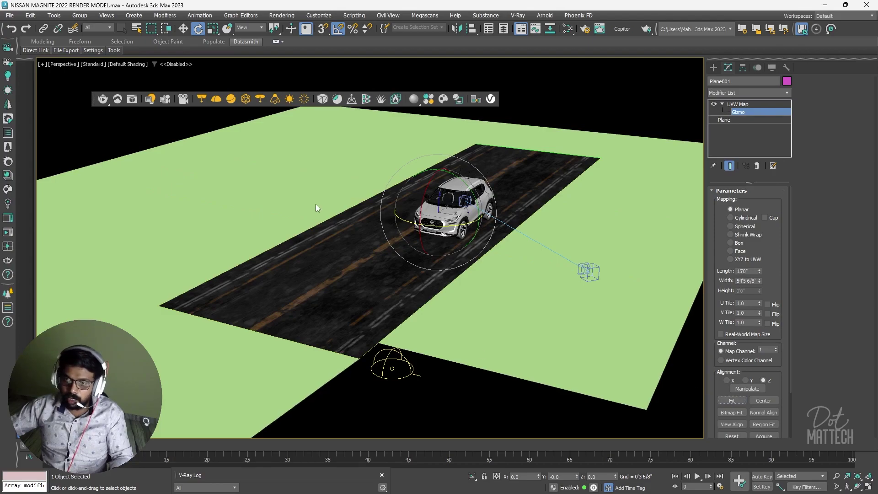
Step: Scale the UVW Map gizmo down along the road's length so the texture repeats, and leave the Gizmo sub-object level
alt+middle_drag(369, 259, 386, 264)
scroll(500, 264, up, 5)
scroll(485, 262, down, 5)
alt+middle_drag(470, 260, 405, 270)
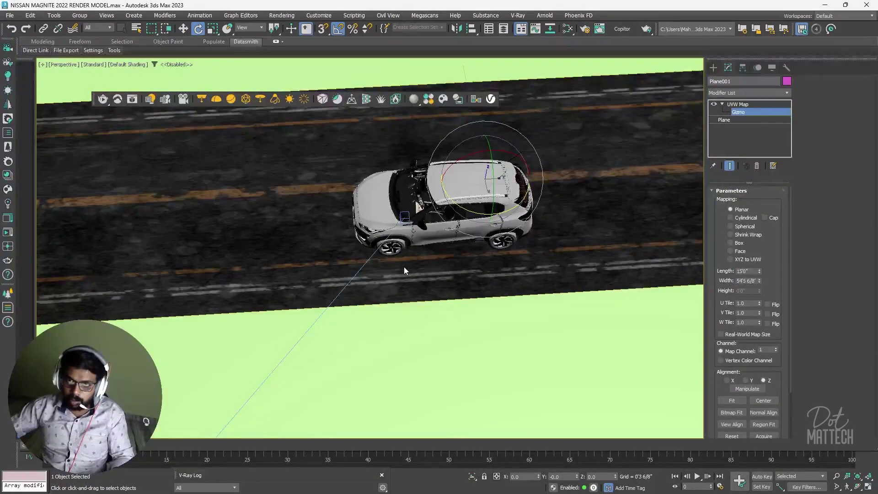
scroll(404, 270, down, 4)
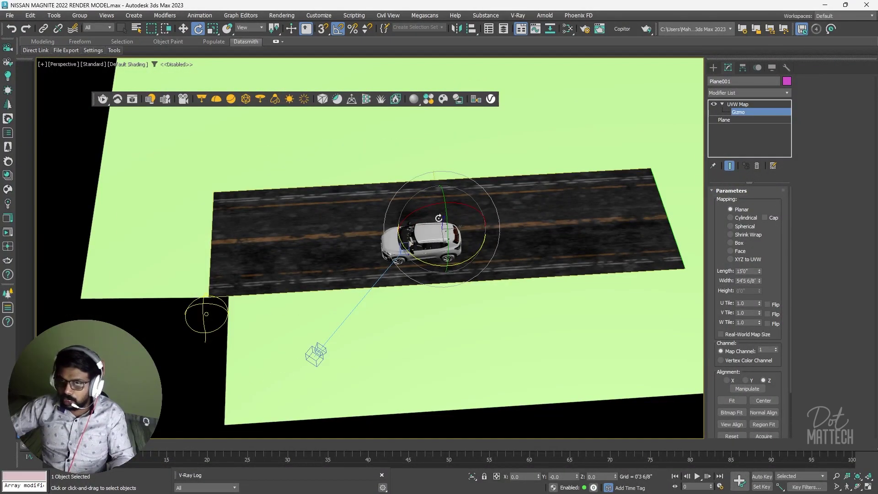
key(r)
drag(383, 231, 409, 234)
scroll(391, 194, up, 5)
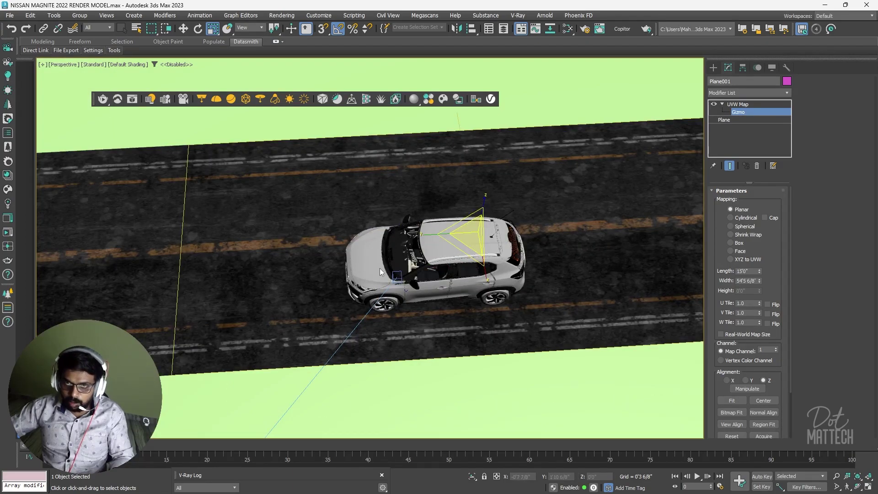
click(764, 105)
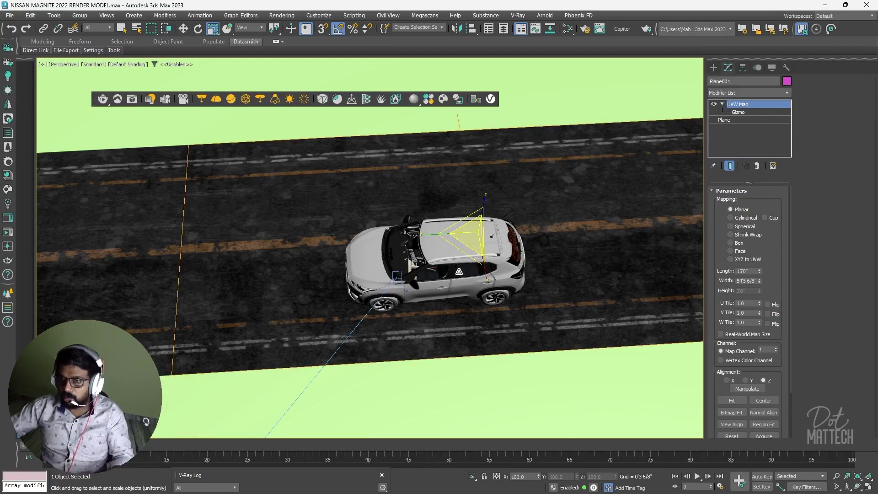
scroll(475, 157, down, 4)
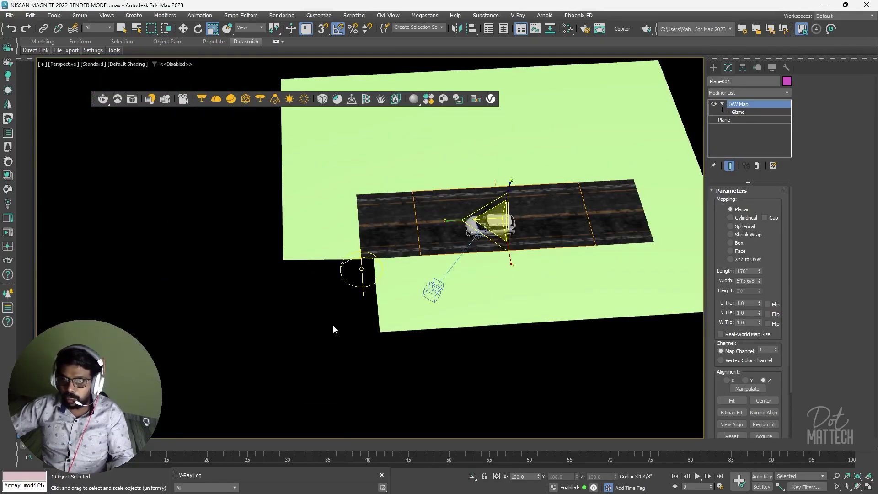
Step: Deselect the road plane and reopen the Slate Material Editor, making room below the diffuse bitmap node
click(334, 327)
scroll(334, 327, up, 4)
alt+middle_drag(334, 327, 599, 196)
key(alt+Tab)
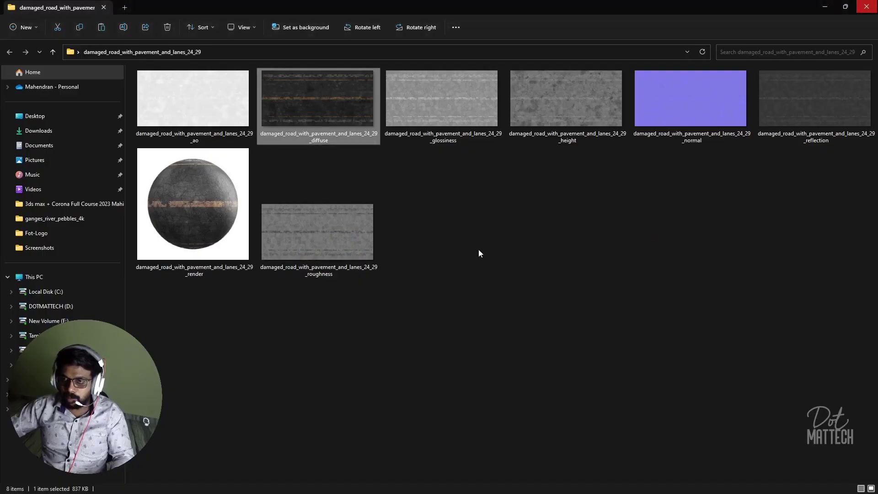
key(alt+Tab)
key(alt+Tab)
key(alt+Tab)
key(alt+Tab)
key(m)
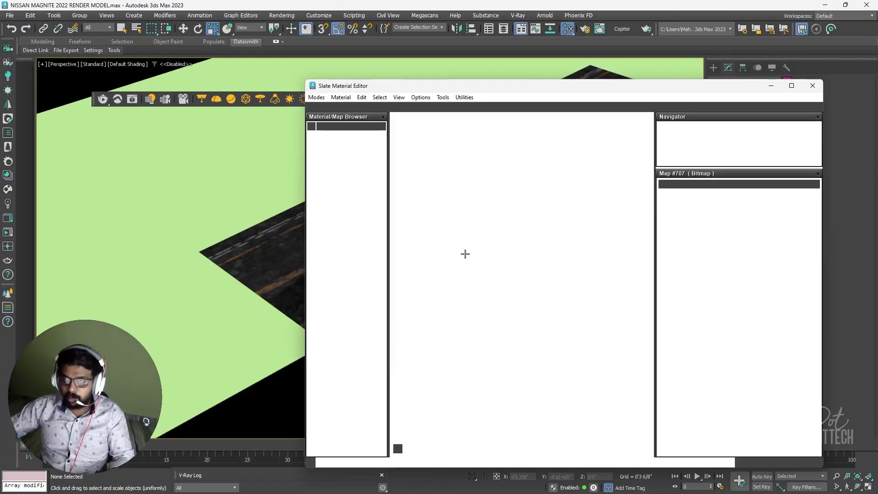
scroll(471, 233, up, 1)
drag(487, 179, 490, 121)
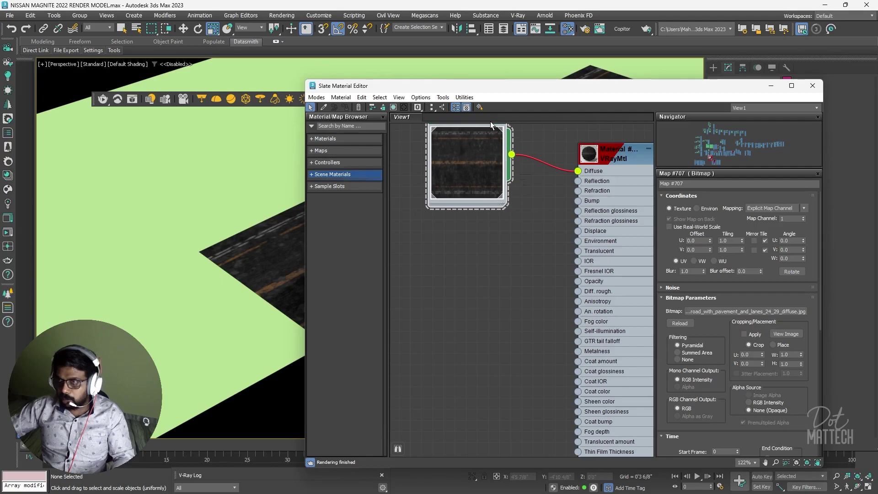
Step: Add the damaged_road_with_pavement_and_lanes_24_29_normal image from File Explorer as a bitmap node and connect it to the VRayMtl's Bump input
key(alt+Tab)
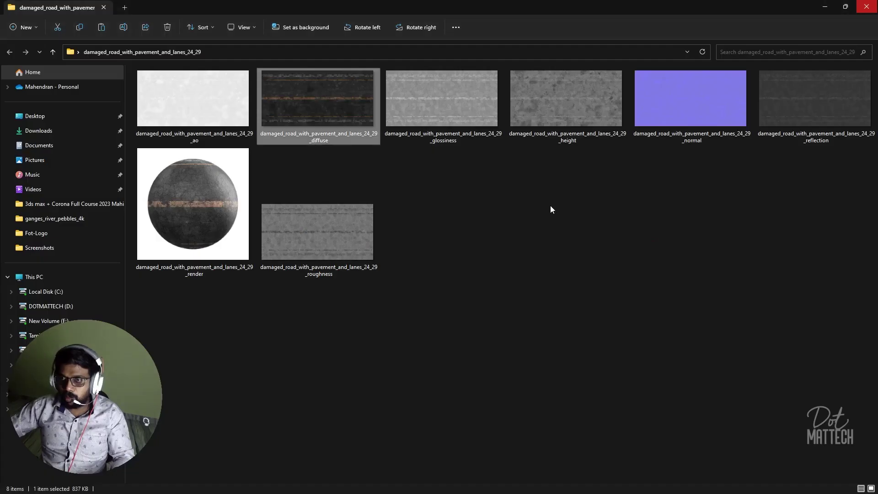
drag(673, 123, 438, 224)
key(alt+Tab)
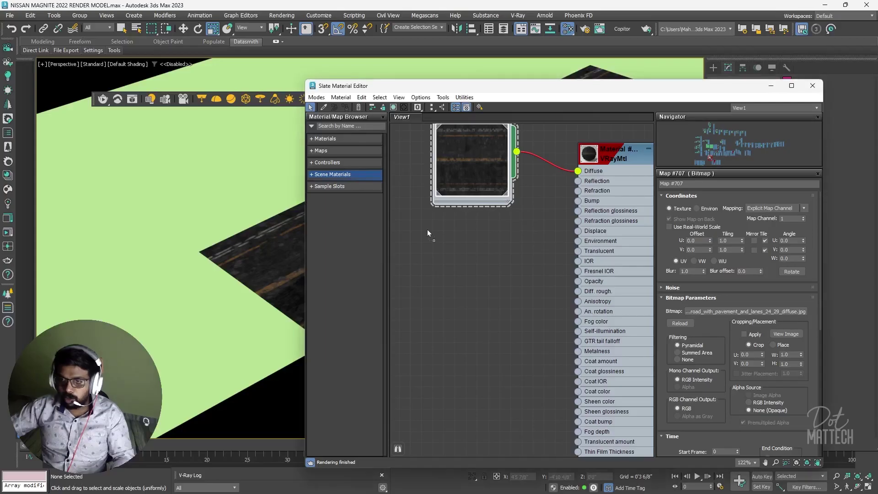
drag(458, 258, 460, 219)
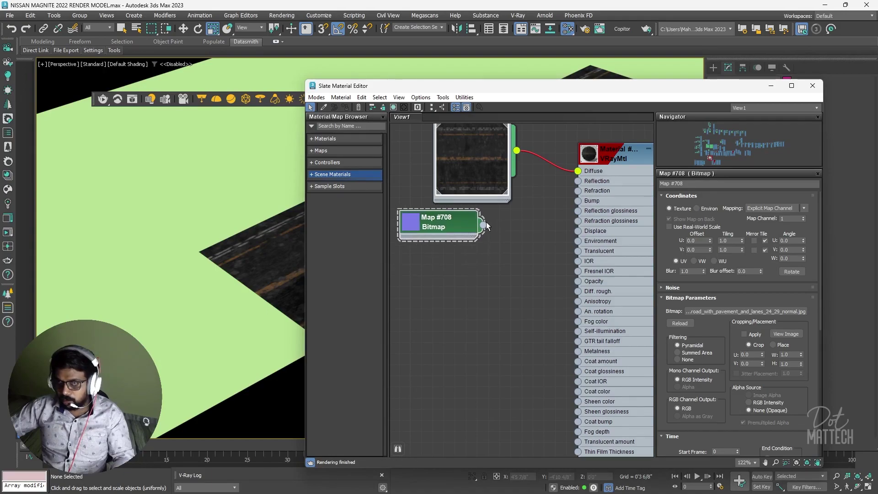
drag(562, 219, 576, 201)
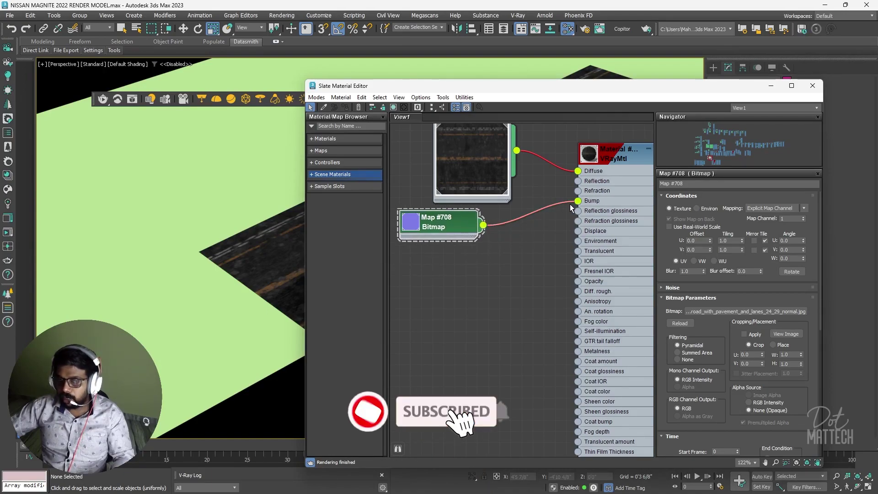
Step: Add the damaged_road_with_pavement_and_lanes_24_29_height image from File Explorer as a bitmap node connected to the VRayMtl's Displace input
key(alt+Tab)
drag(580, 90, 578, 232)
key(alt+Tab)
Step: Disable the Displace map in the road VRayMtl's Maps parameters
click(619, 153)
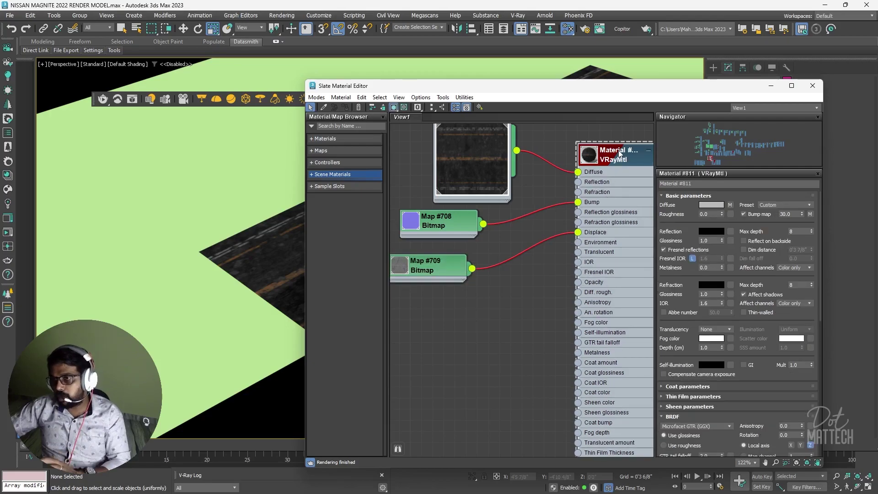
click(703, 196)
click(672, 235)
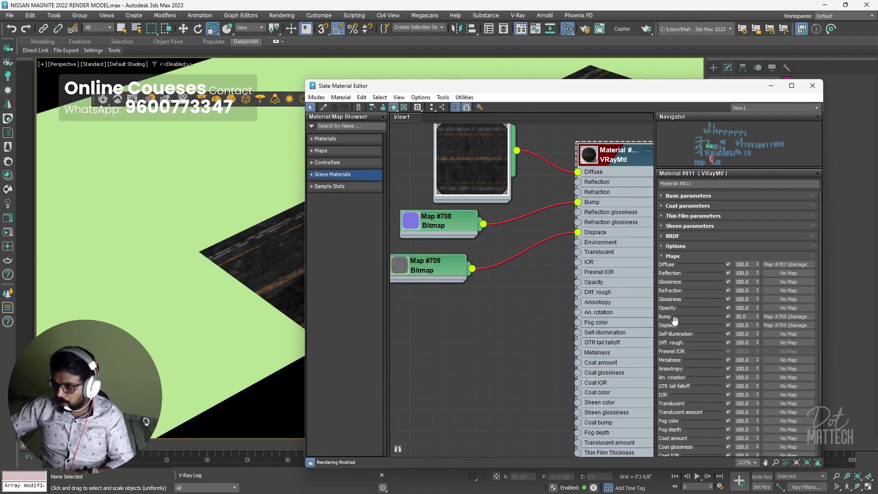
click(728, 325)
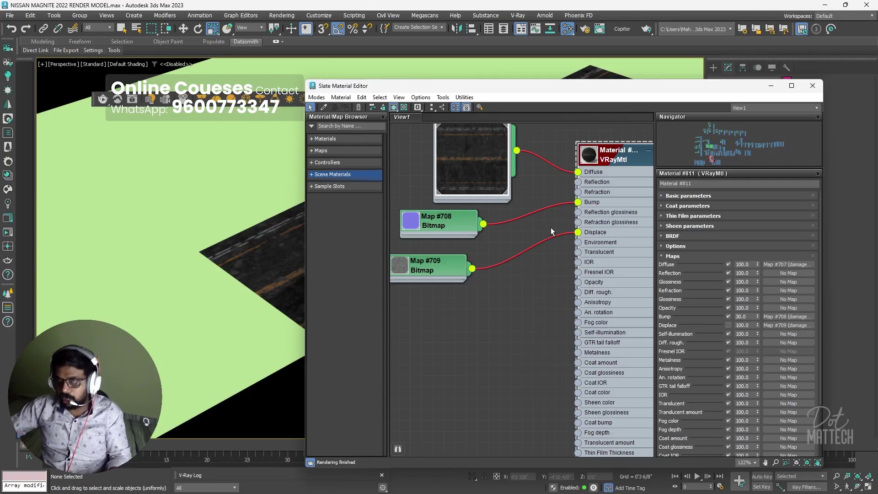
Step: Add the damaged_road_with_pavement_and_lanes_24_29_reflection image as a bitmap node and connect it to the VRayMtl's Reflection input
key(alt+Tab)
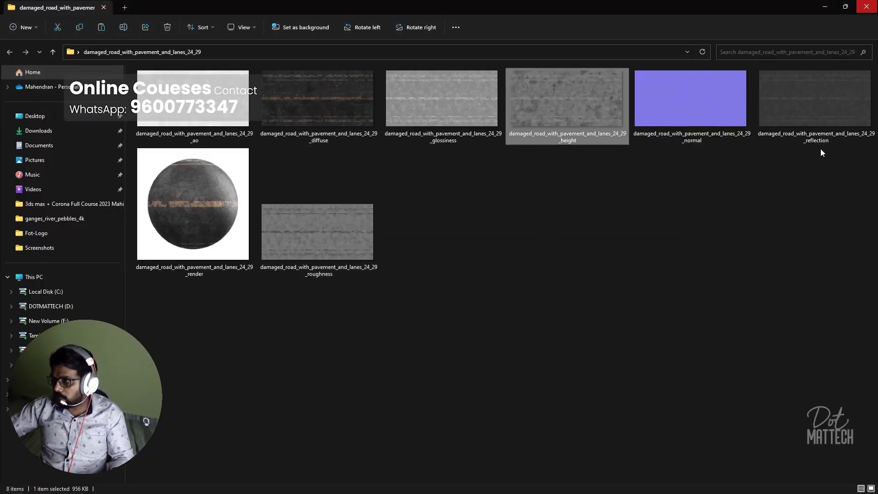
click(827, 113)
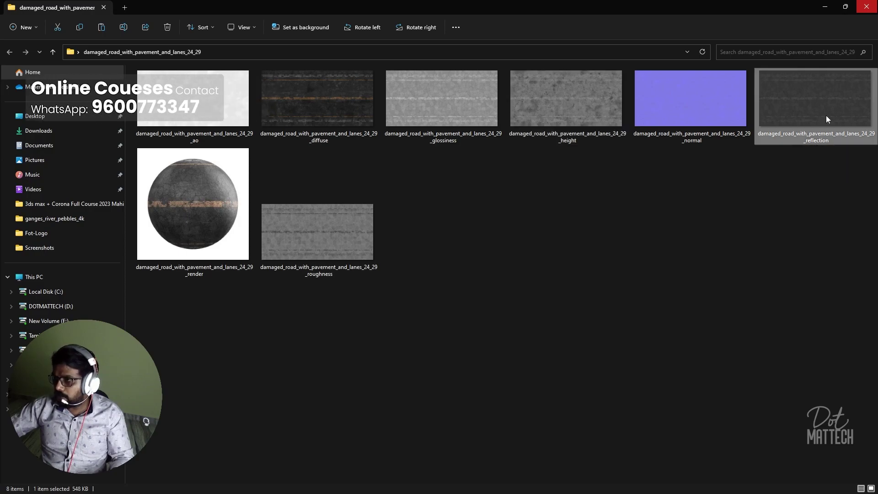
key(alt+Tab)
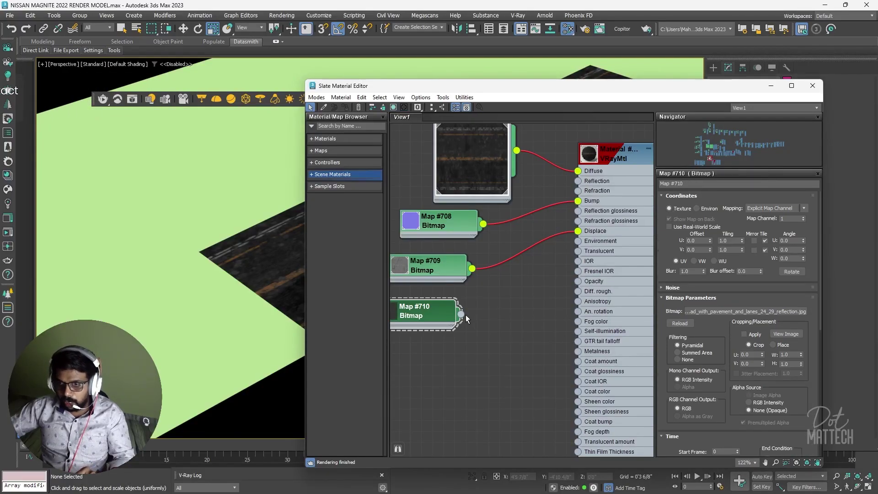
drag(571, 218, 578, 181)
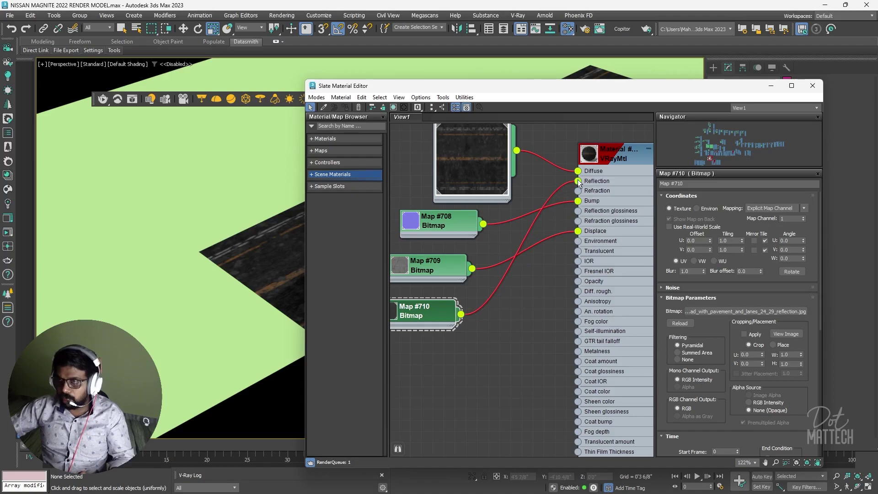
Step: Add the damaged_road_with_pavement_and_lanes_24_29_roughness image from File Explorer as a bitmap node and connect it to the VRayMtl's Diff. rough. input
key(alt+Tab)
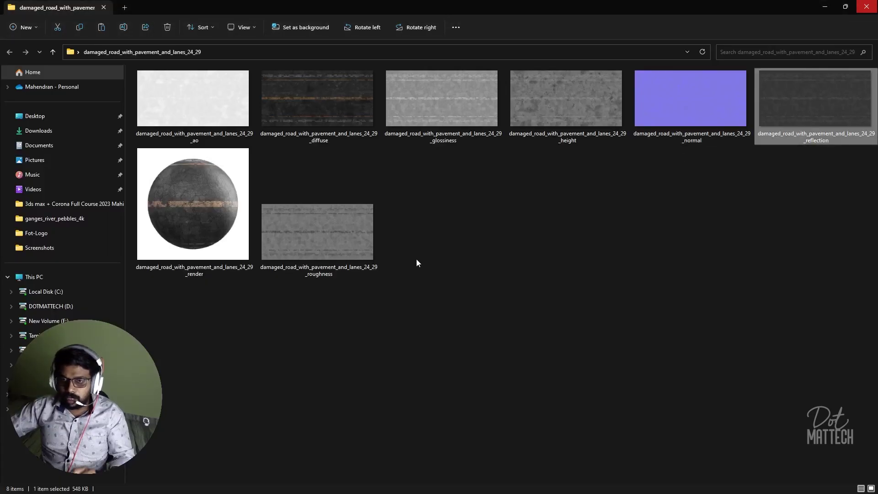
drag(343, 247, 458, 355)
key(alt+Tab)
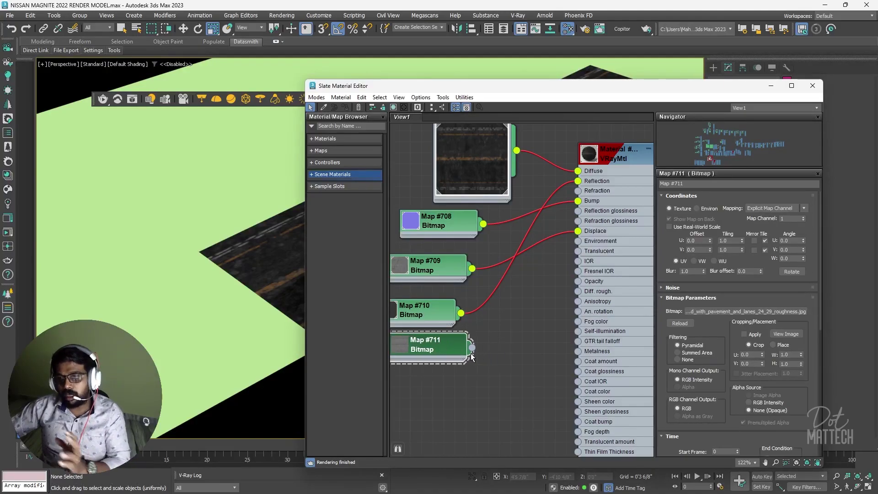
drag(540, 238, 558, 334)
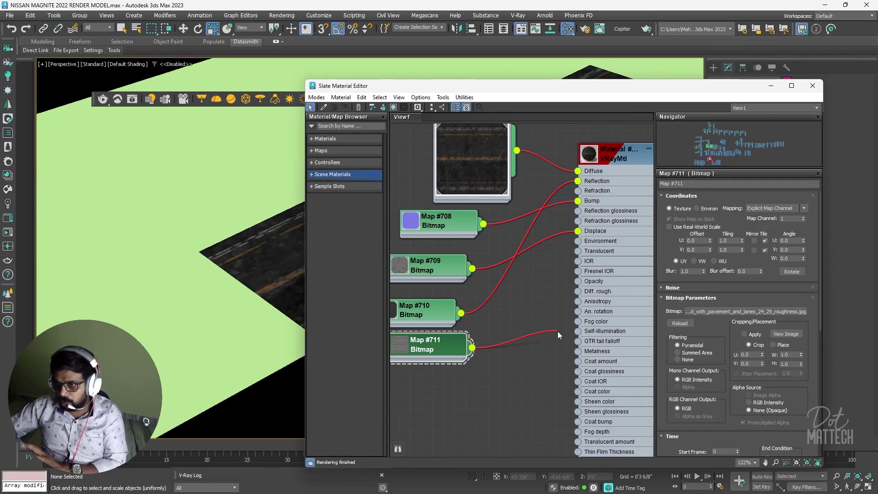
drag(589, 309, 579, 291)
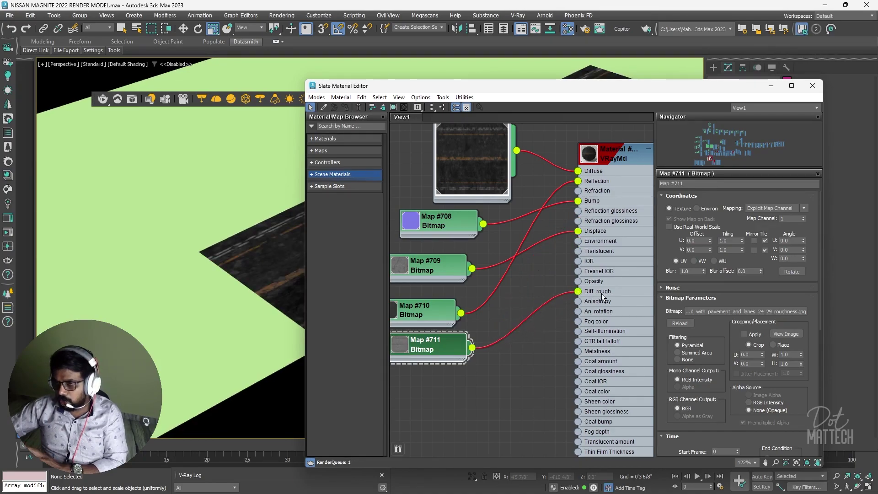
Step: Add the damaged_road_with_pavement_and_lanes_24_29_glossiness image from File Explorer as a bitmap node connected to the VRayMtl's Reflection glossiness input
key(alt+Tab)
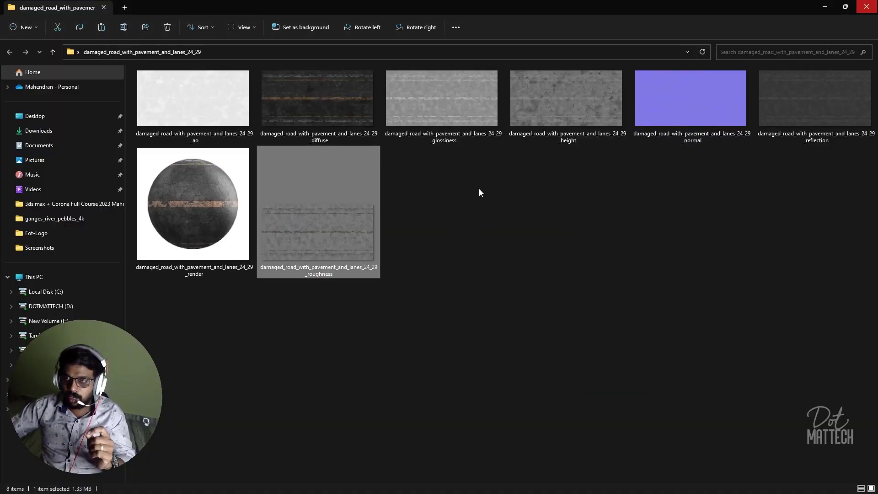
drag(463, 114, 475, 400)
key(alt+Tab)
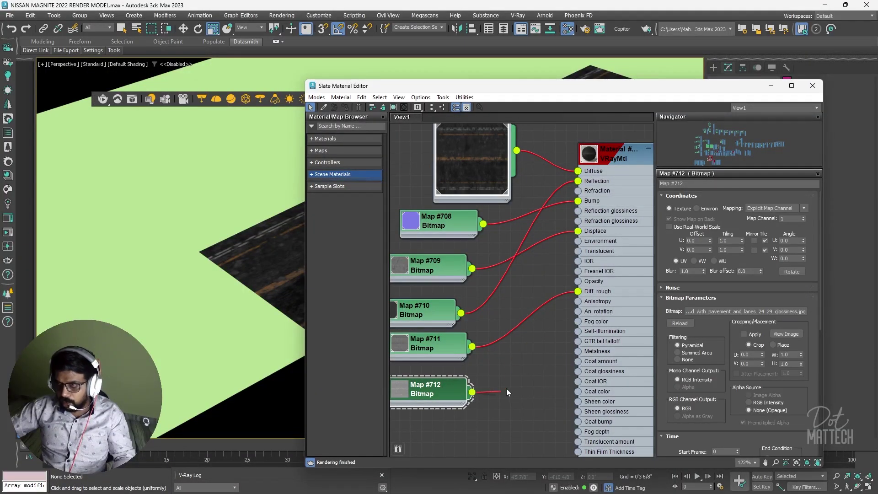
drag(567, 194, 590, 211)
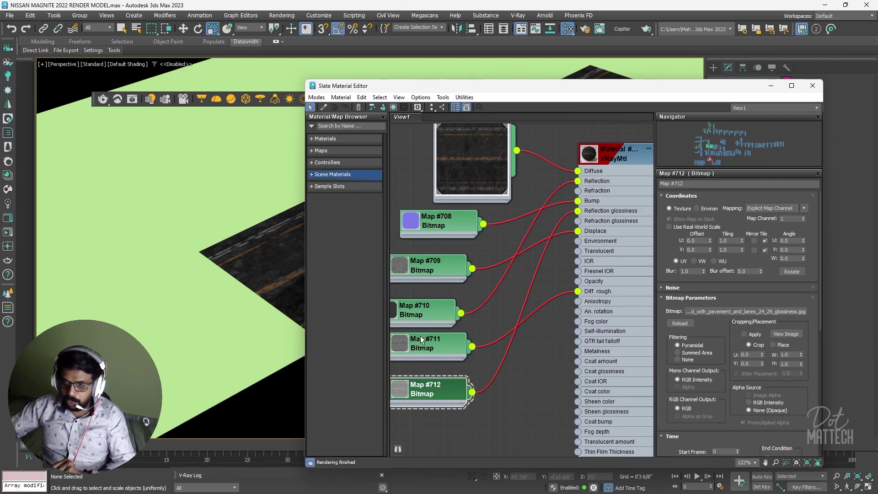
Step: Add a VRayDisplacementMod modifier to the road plane above its UVW Map
drag(640, 86, 399, 157)
click(672, 114)
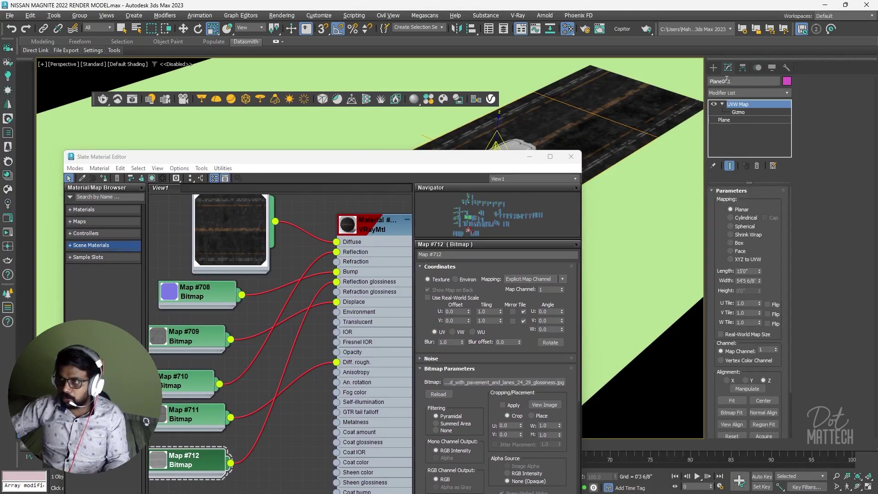
key(w)
click(739, 92)
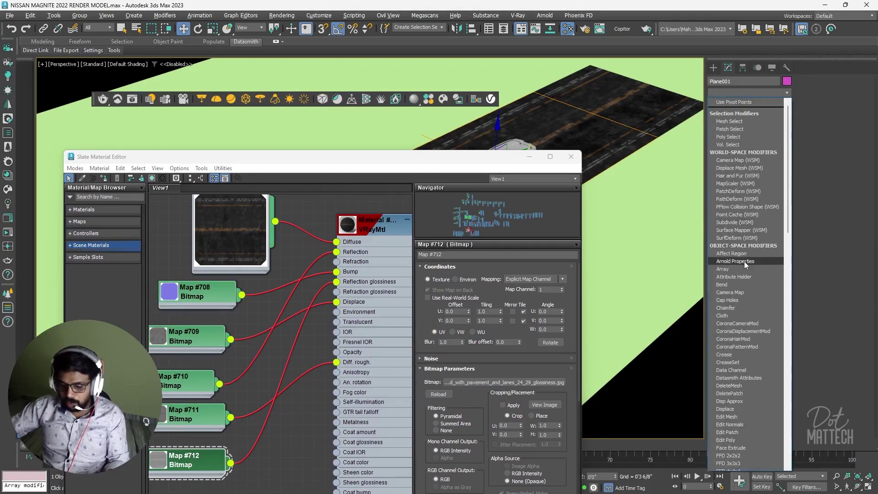
key(v)
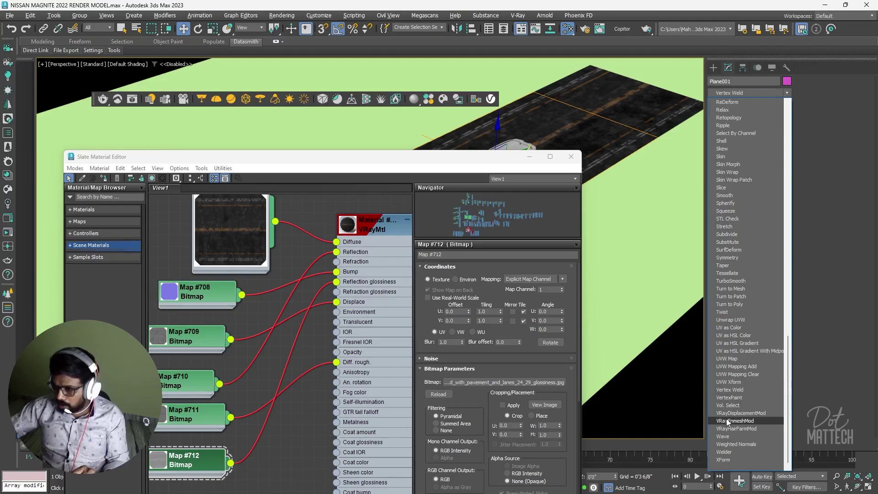
click(740, 413)
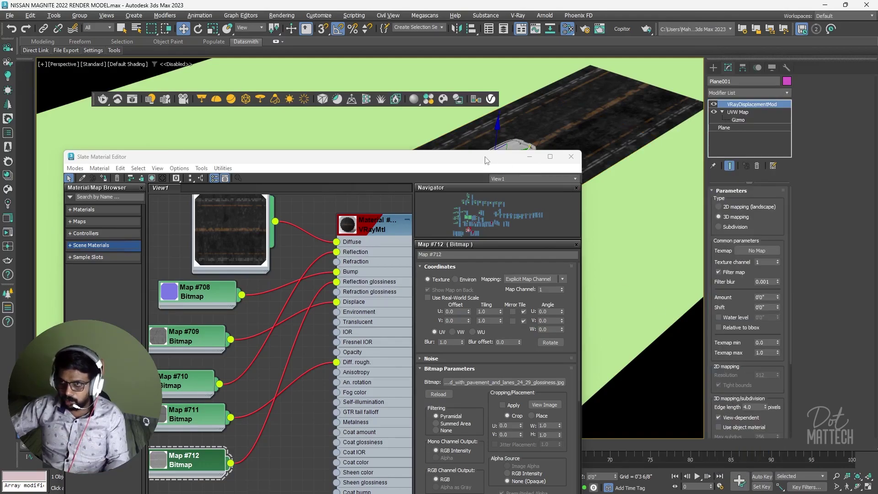
Step: Assign the road height bitmap as an instance to the VRayDisplacementMod's Texmap and set the displacement Amount to 0'0 1/8"
drag(486, 160, 505, 83)
scroll(357, 285, down, 3)
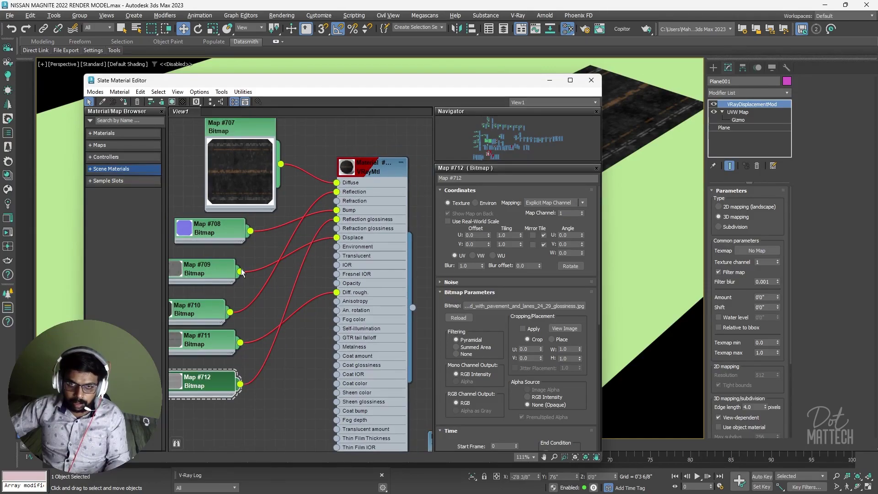
drag(240, 272, 752, 253)
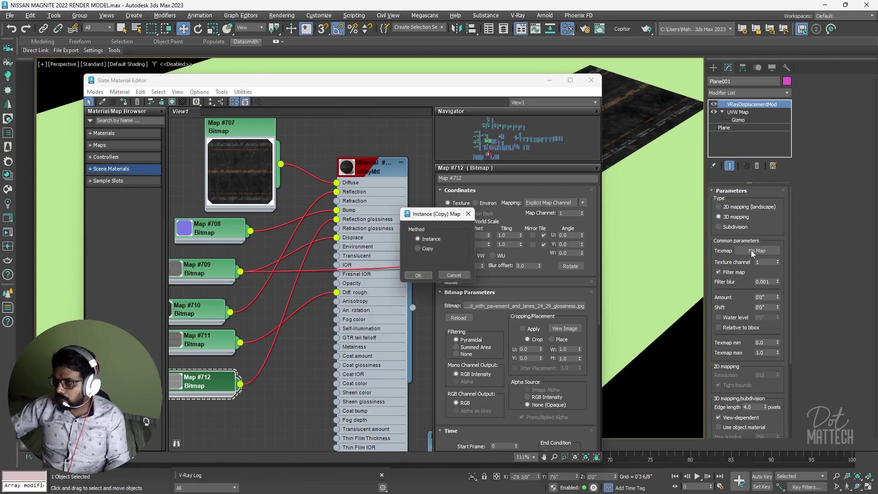
click(425, 279)
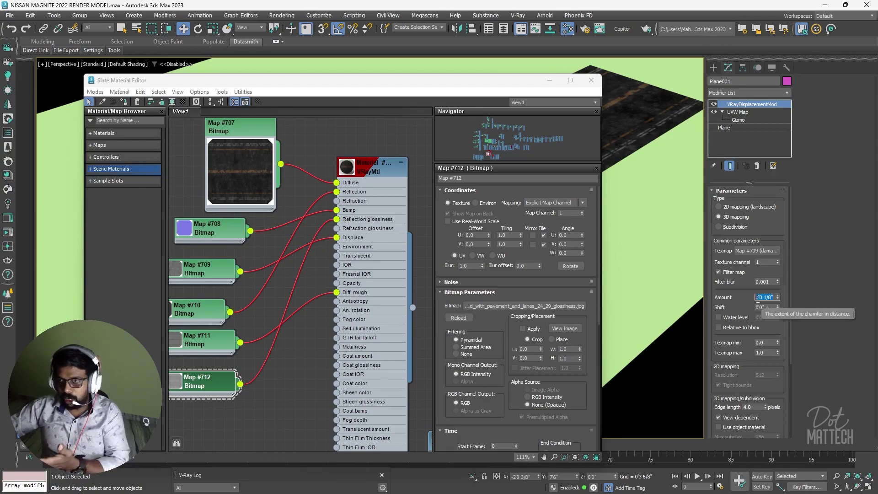
Step: Select the green ground object around the road and open the downloaded Ground materials in the Chaos Cosmos Browser
drag(406, 87, 653, 86)
scroll(578, 203, down, 8)
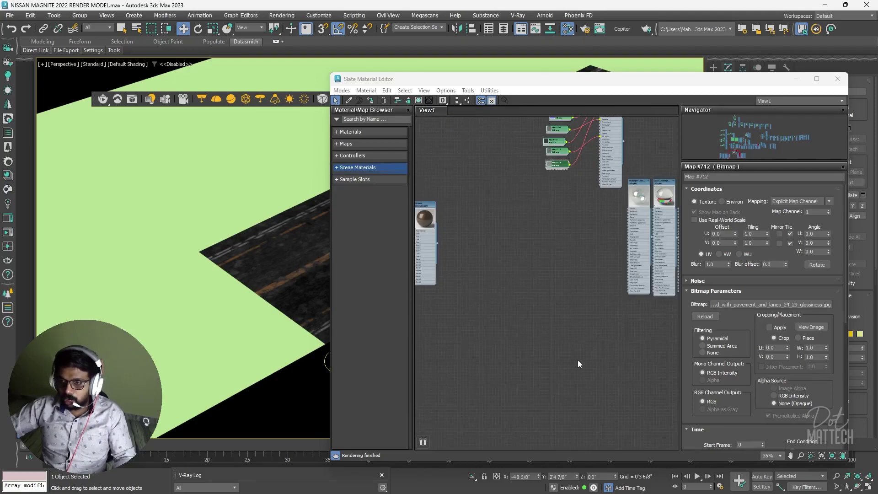
right_click(458, 263)
click(525, 258)
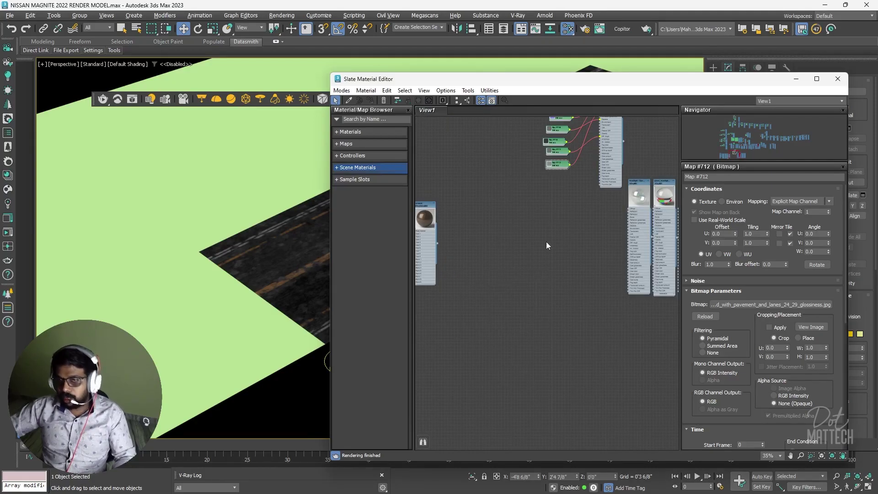
drag(572, 88, 302, 119)
drag(415, 109, 401, 123)
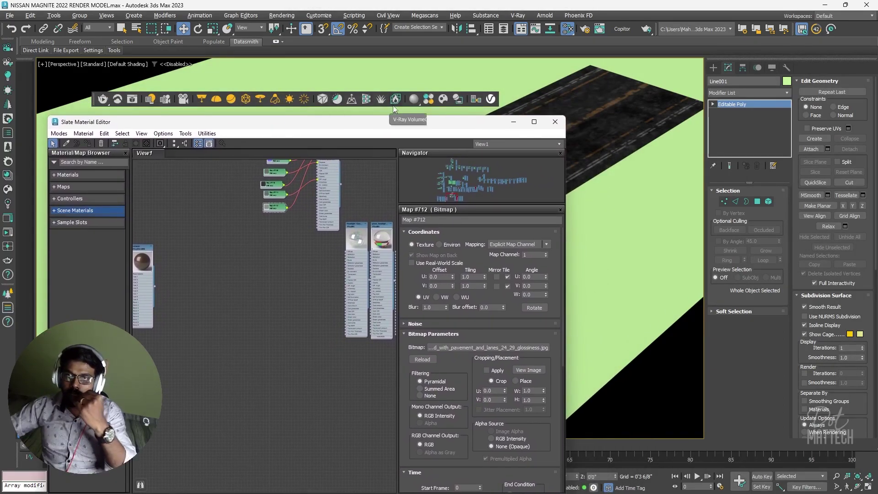
click(427, 101)
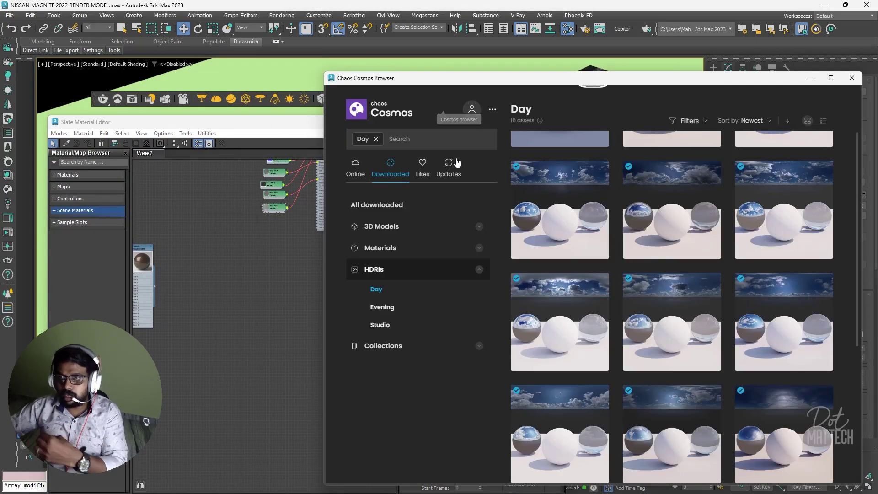
click(370, 247)
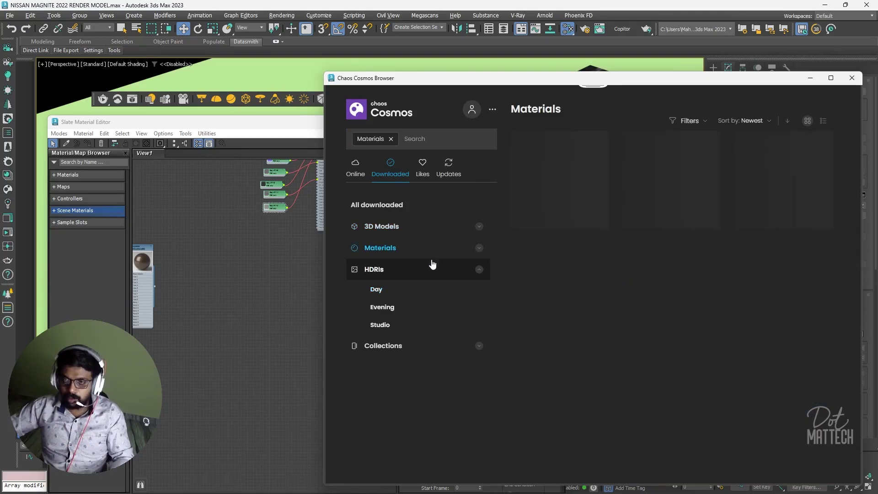
scroll(407, 380, down, 2)
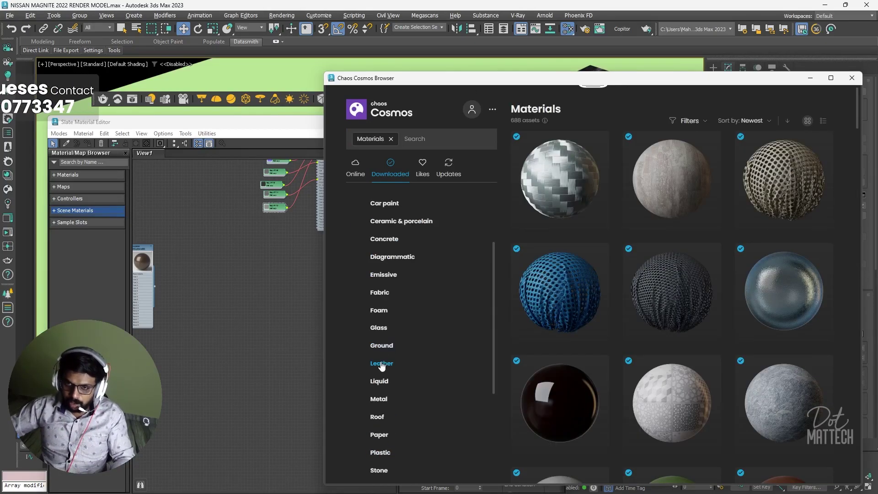
click(384, 353)
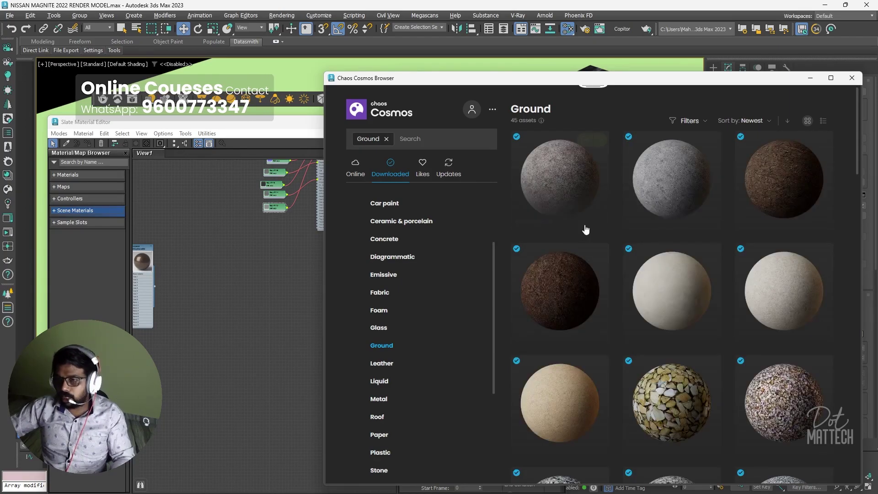
Step: Add the Grass_39_39_150cm material from Chaos Cosmos to the Slate node view and close the Cosmos browser
scroll(613, 223, down, 5)
scroll(614, 225, down, 3)
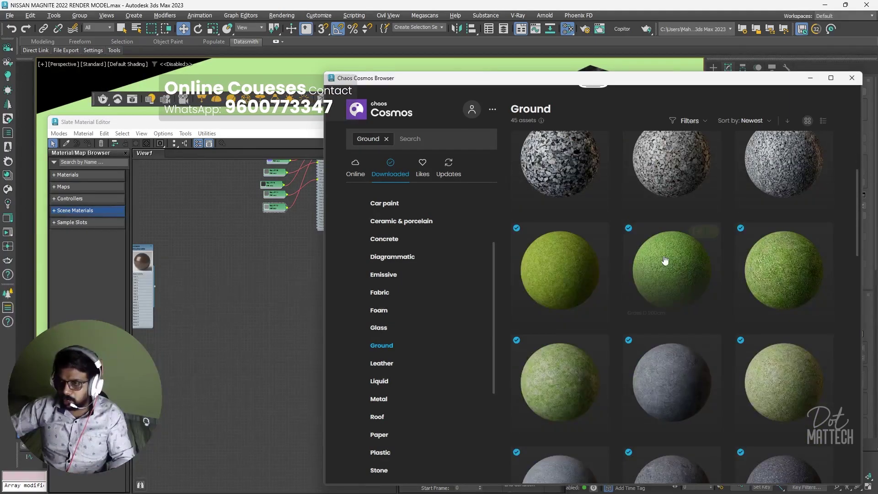
scroll(613, 274, down, 3)
scroll(617, 283, down, 10)
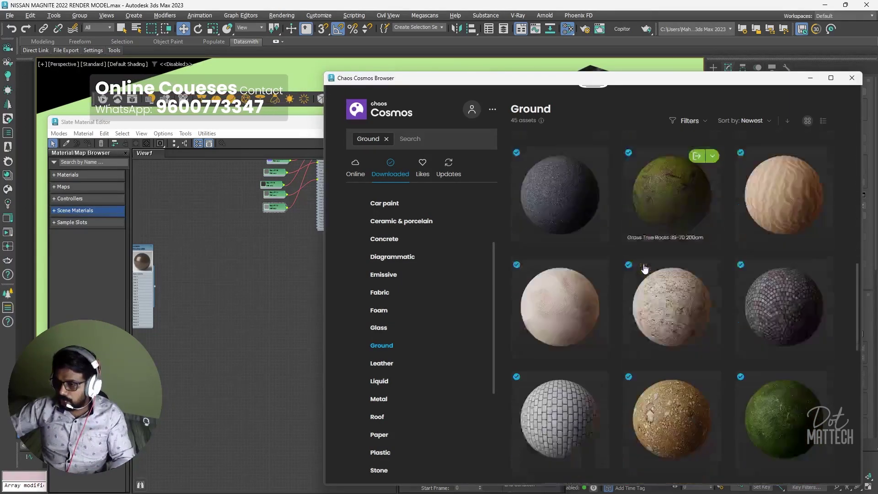
scroll(576, 420, down, 3)
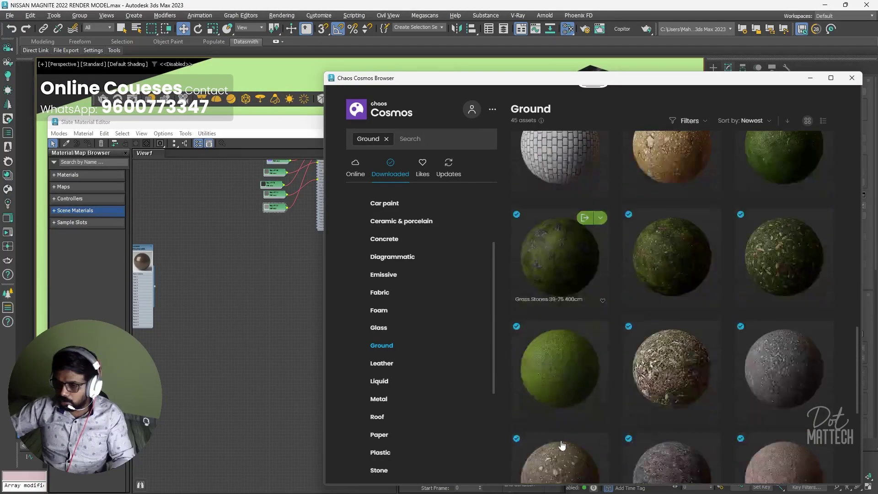
drag(560, 397, 262, 280)
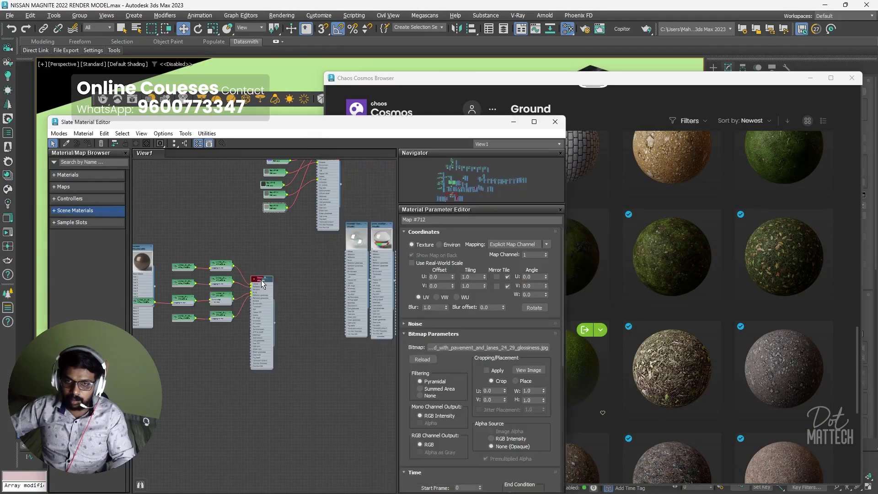
click(855, 71)
click(851, 78)
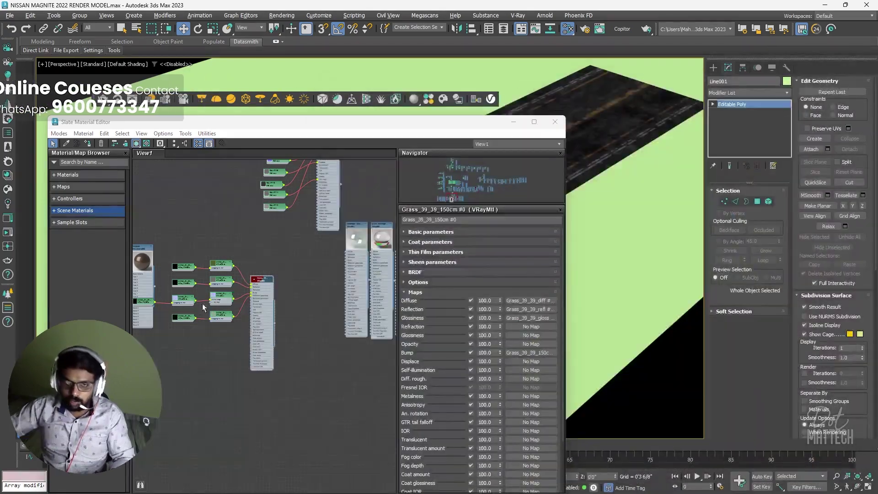
Step: Assign the Grass_39_39_150cm material to the green ground object and close the Slate Material Editor
scroll(235, 342, up, 5)
scroll(235, 342, down, 4)
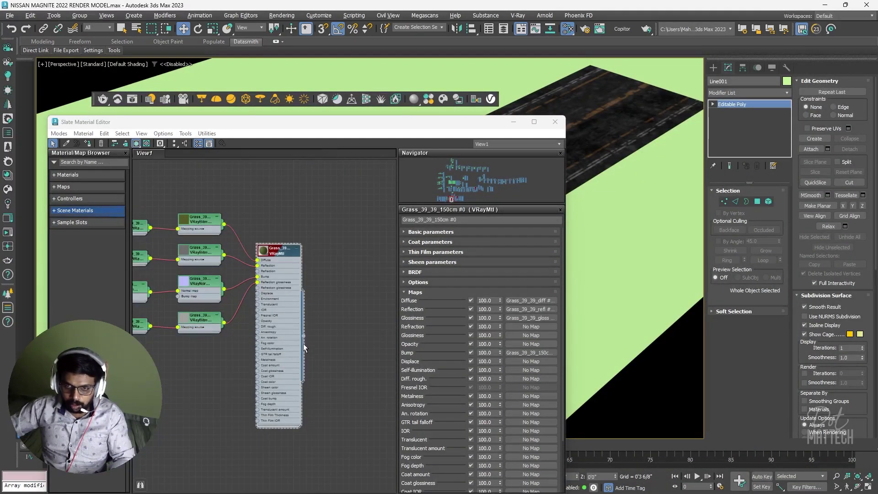
drag(665, 312, 649, 282)
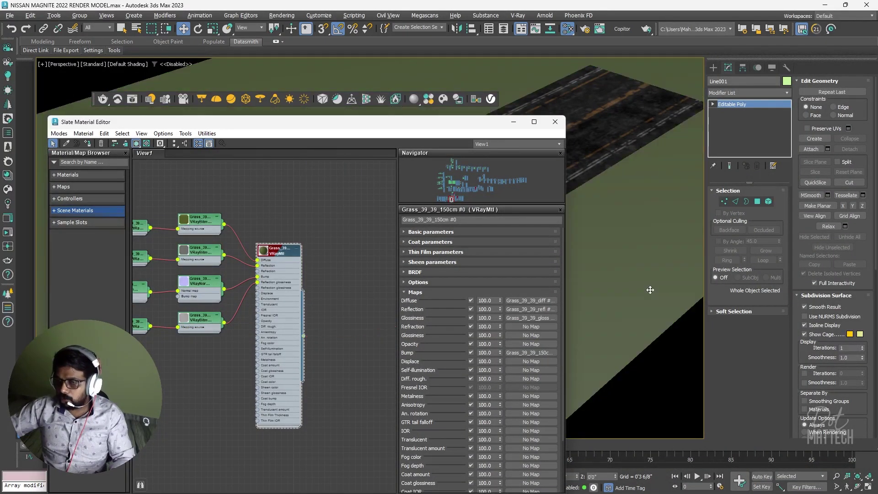
click(550, 122)
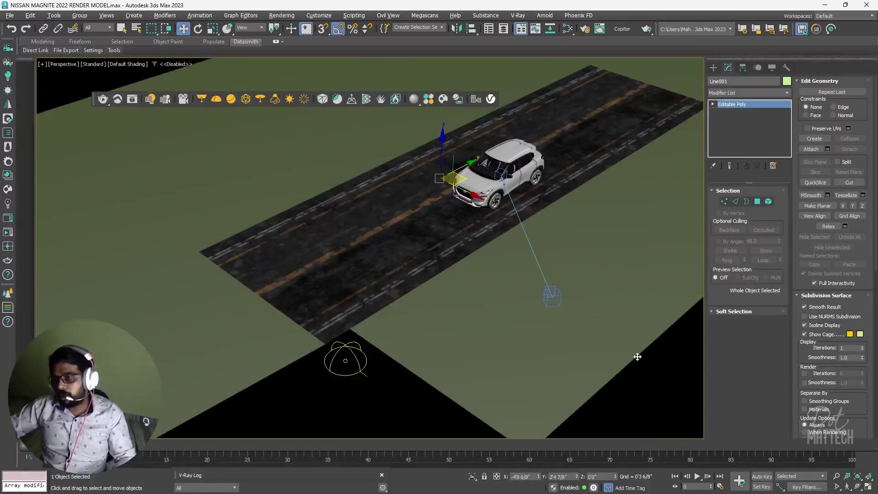
Step: Add a UVW Map modifier to the grass ground object
scroll(479, 260, down, 5)
scroll(478, 259, up, 3)
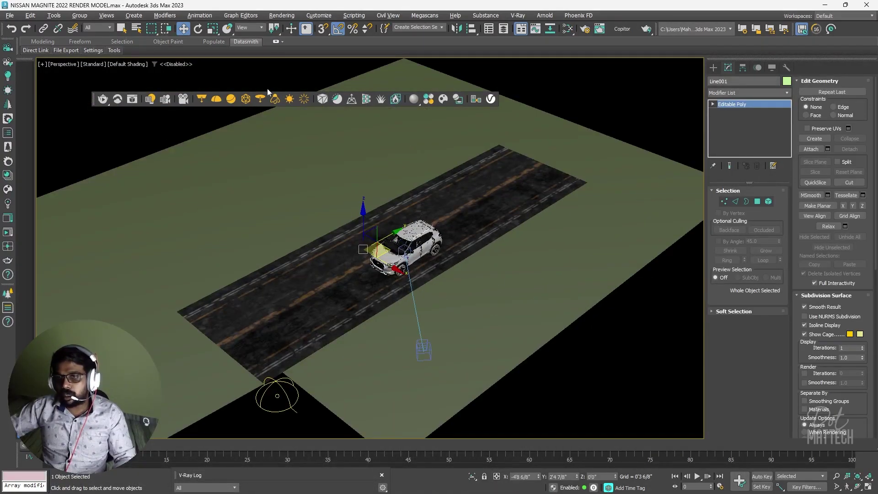
click(753, 94)
key(u)
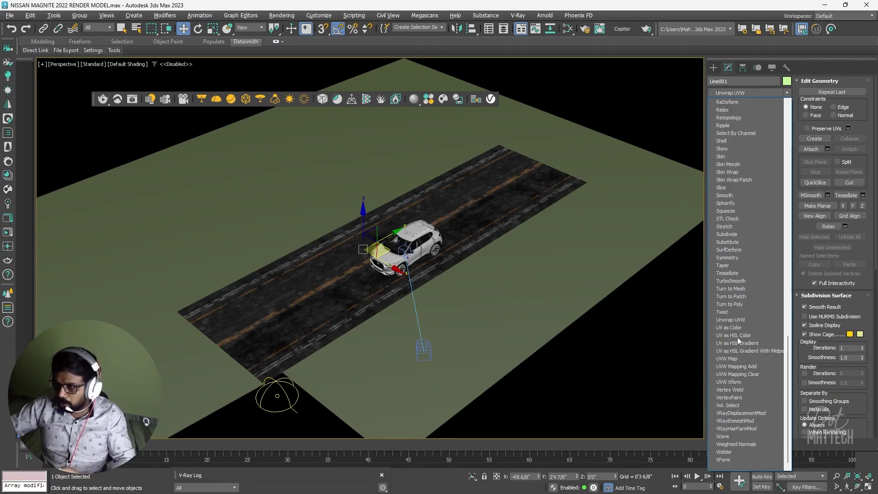
click(730, 359)
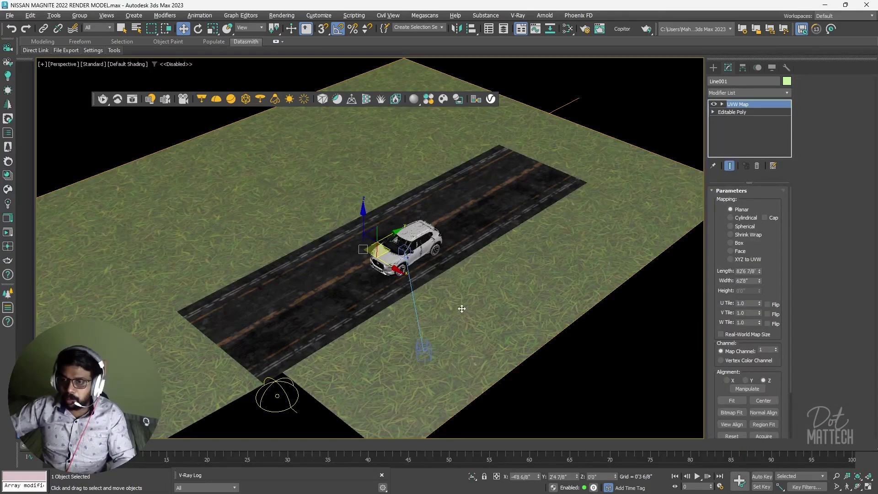
Step: Scale down the UVW Map gizmo of the grass ground so the grass texture repeats at a smaller size
click(722, 104)
click(742, 113)
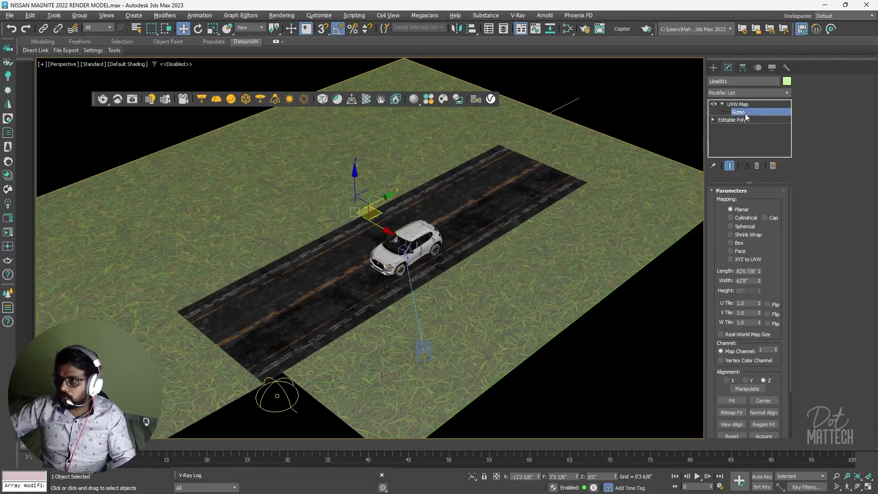
key(e)
key(r)
drag(356, 211, 361, 248)
scroll(321, 235, up, 6)
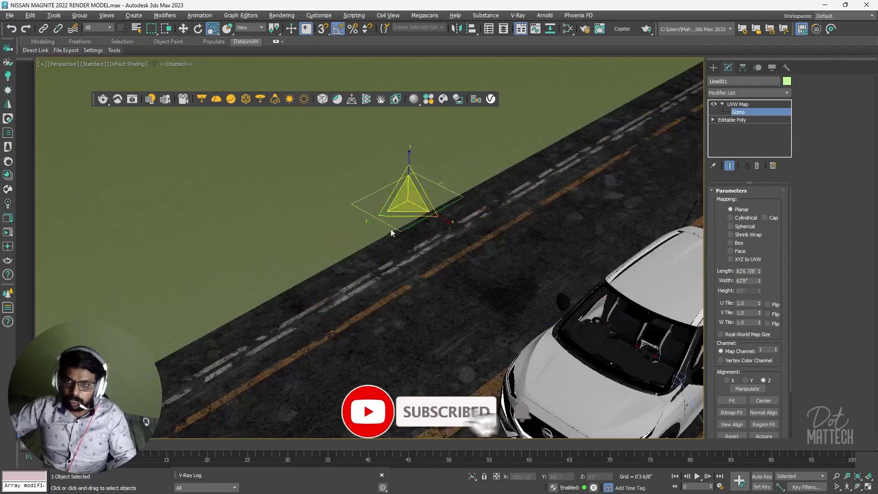
drag(402, 214, 396, 218)
scroll(444, 220, up, 3)
scroll(457, 258, down, 4)
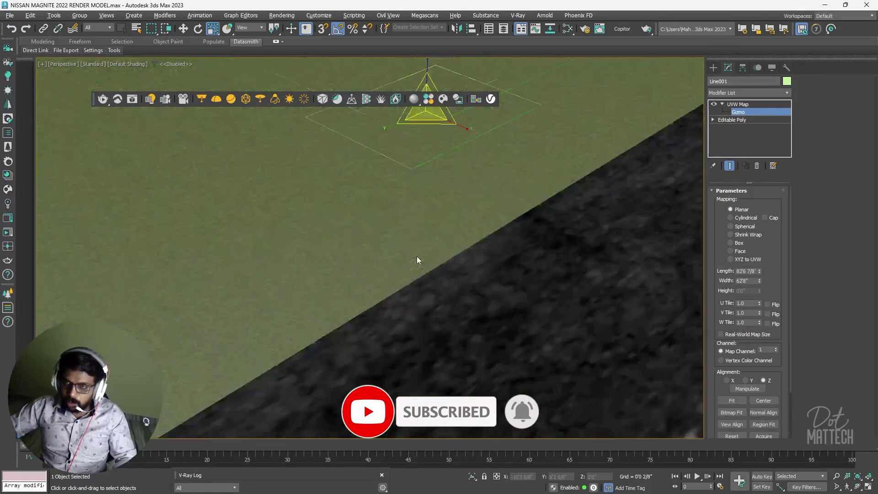
Step: Shrink the grass ground's UVW Map gizmo further and return to the UVW Map modifier level
drag(422, 151, 426, 173)
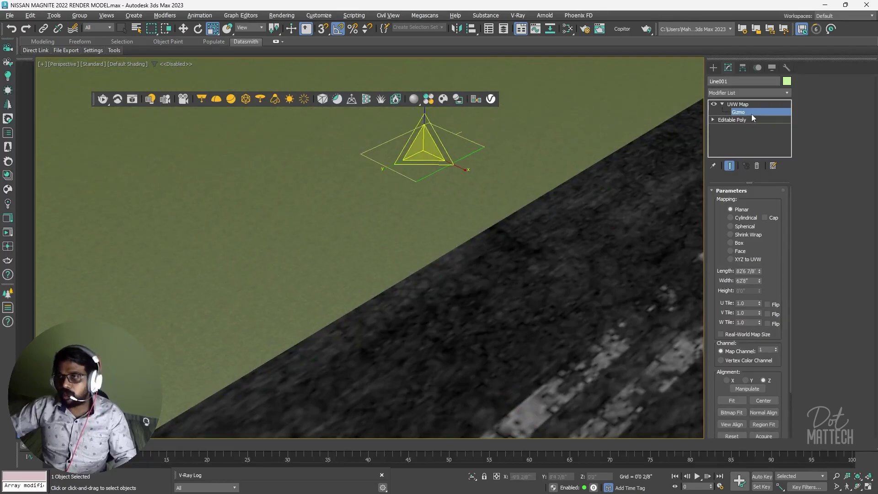
click(738, 104)
scroll(421, 237, down, 10)
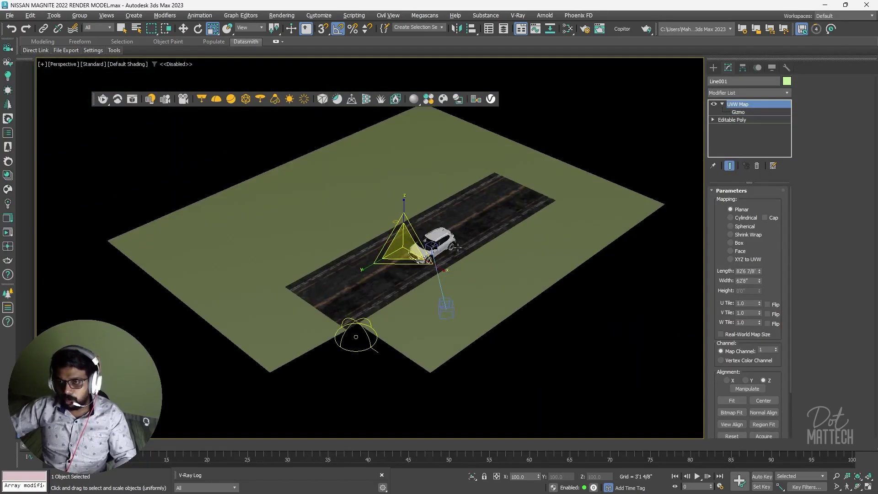
scroll(458, 245, up, 5)
Step: Add a VRayDisplacementMod modifier to the grass ground object
click(740, 93)
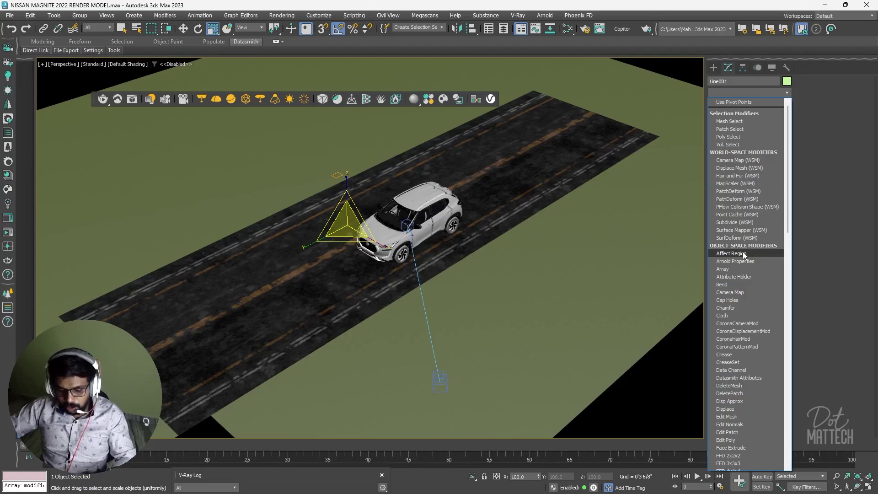
key(c)
key(v)
click(741, 418)
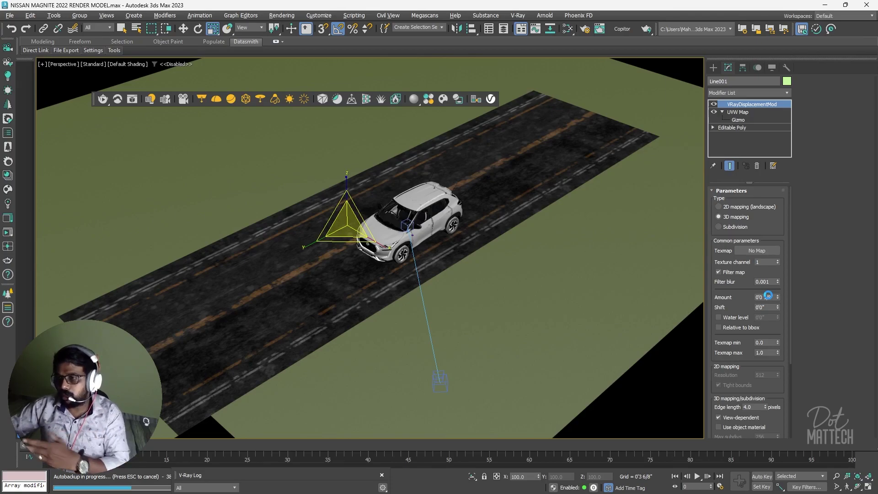
Step: Instance the grass material's normal map into the displacement Texmap, set the amount to 0'1 1/8", and close the Slate Material Editor
key(m)
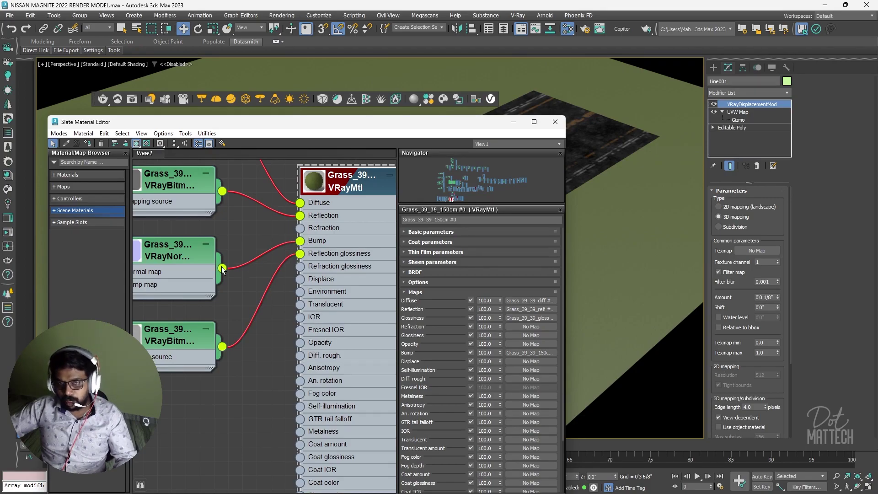
drag(227, 278, 756, 252)
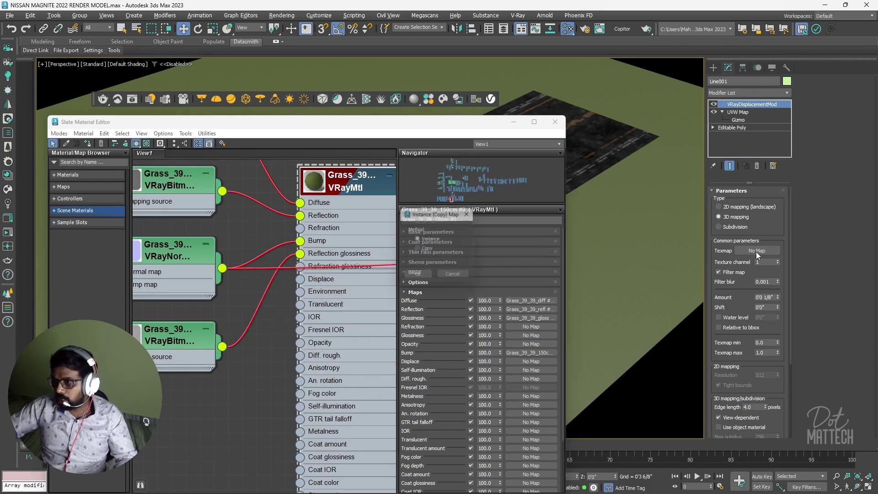
click(418, 278)
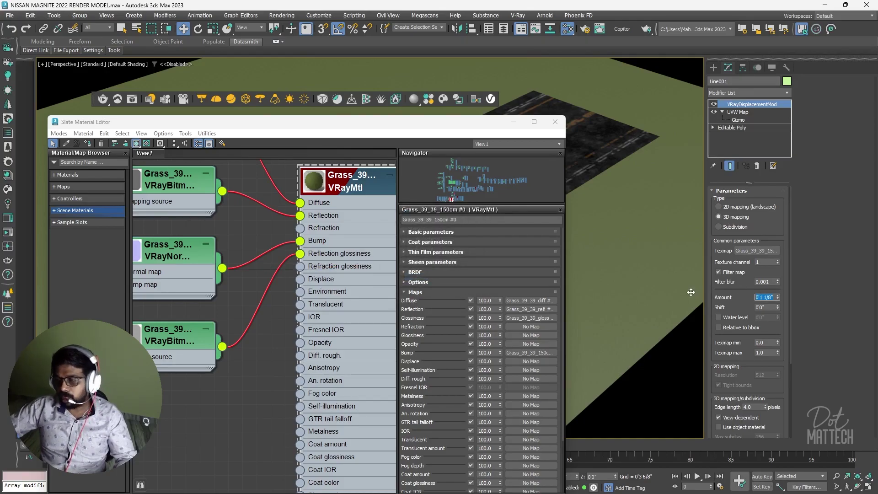
click(555, 121)
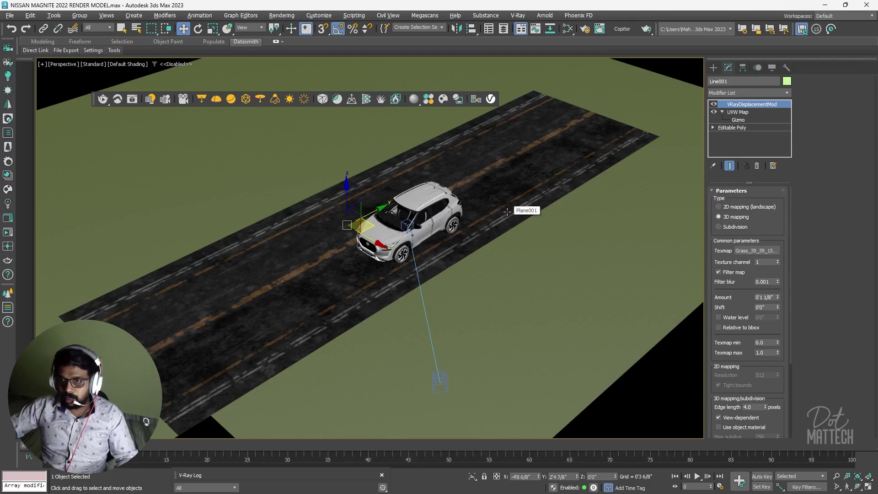
Step: Restore the layout showing the perspective and camera views side by side, save the scene, and clear the selection
key(alt+w)
key(ctrl+s)
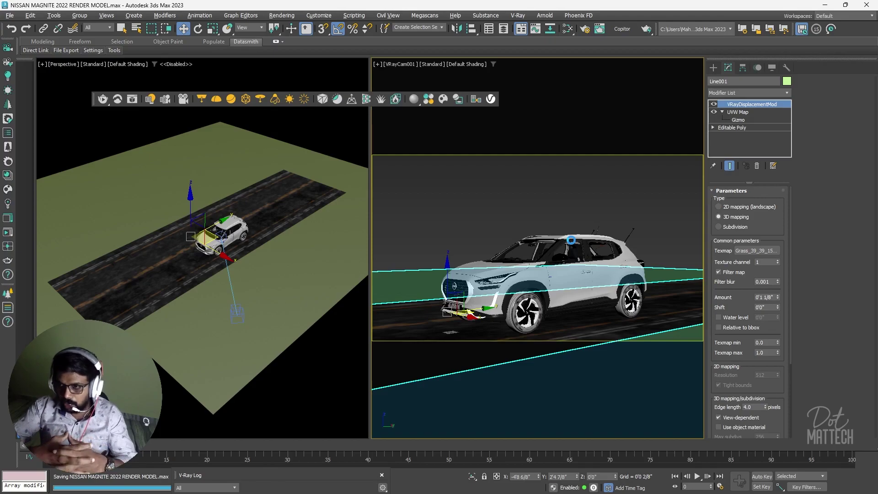
click(610, 202)
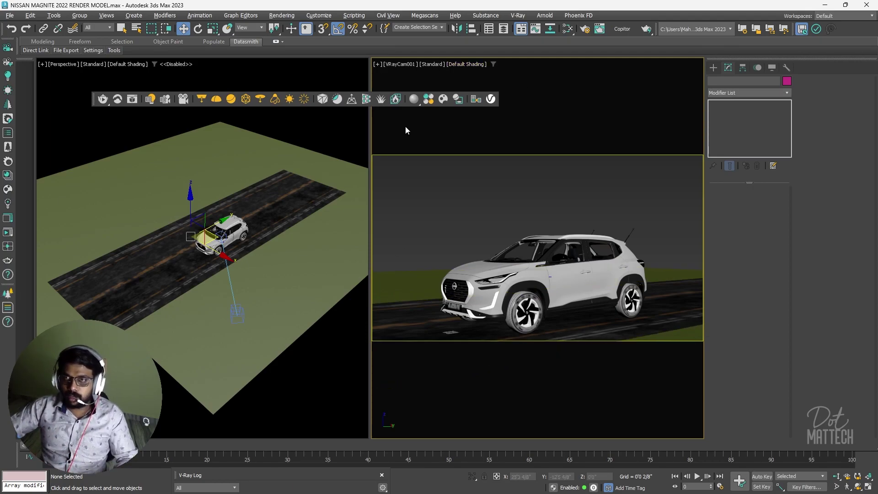
Step: Import the Boxwood 003 hedge from the online 3D models of Chaos Cosmos into the scene
click(429, 102)
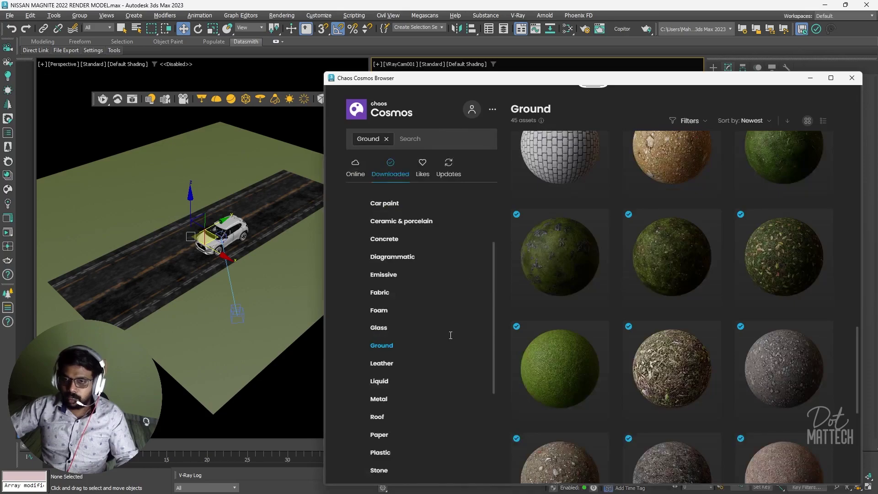
scroll(382, 227, up, 3)
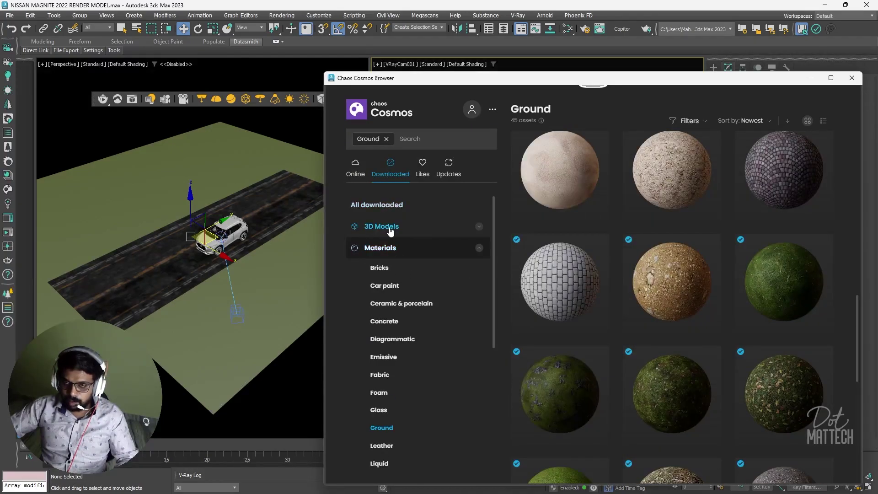
click(378, 228)
click(357, 173)
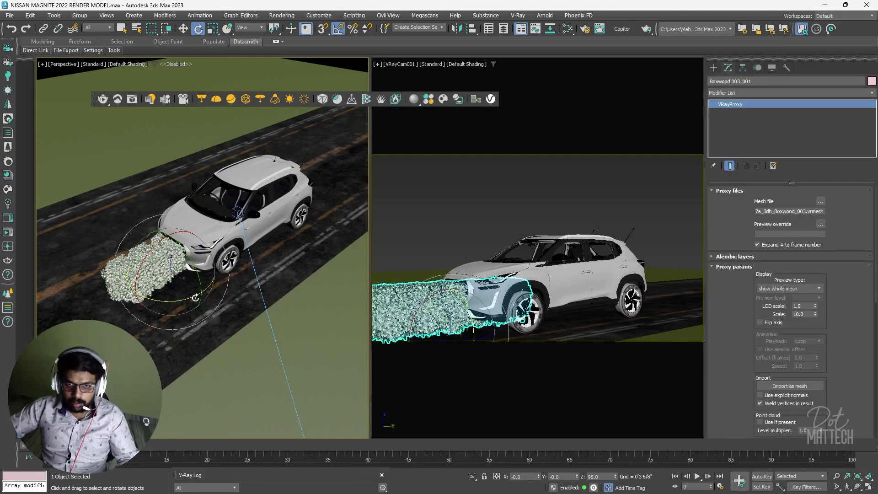
Step: Place the boxwood hedge parallel to the road along its near edge and clone it to the far edge
drag(196, 297, 347, 290)
key(w)
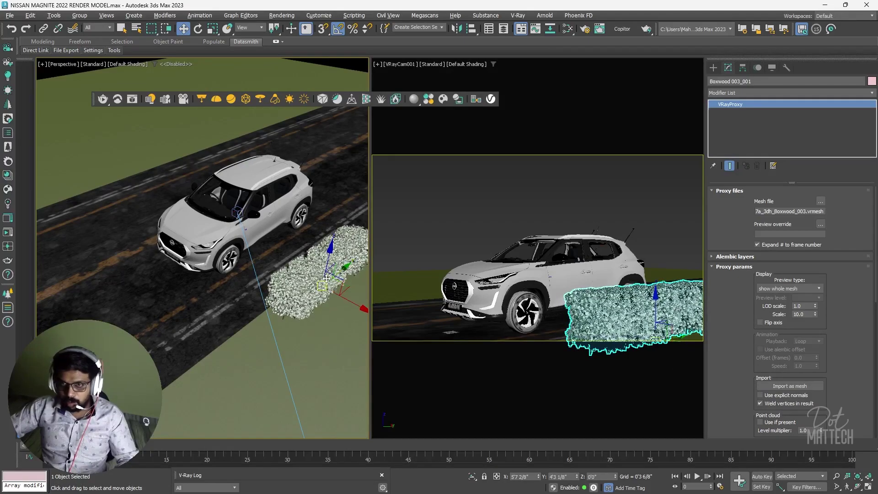
mouse_move(330, 254)
mouse_down()
mouse_move(328, 288)
mouse_move(331, 276)
mouse_move(349, 326)
mouse_move(196, 217)
mouse_move(151, 210)
mouse_move(156, 216)
mouse_up()
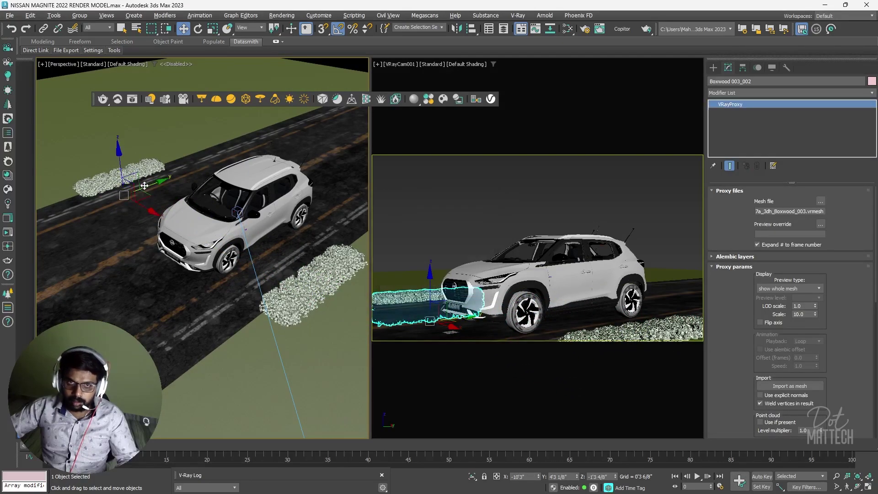
Step: Clone the far-edge hedge twice along the road and move the last copy so it continues the hedge row
mouse_move(148, 188)
mouse_down()
mouse_move(94, 207)
mouse_move(284, 123)
mouse_move(347, 109)
mouse_up()
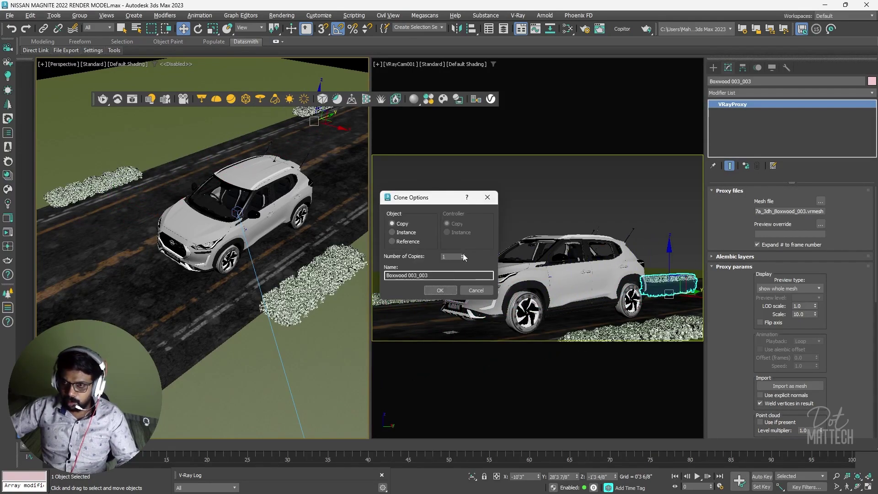
click(440, 290)
scroll(207, 316, down, 5)
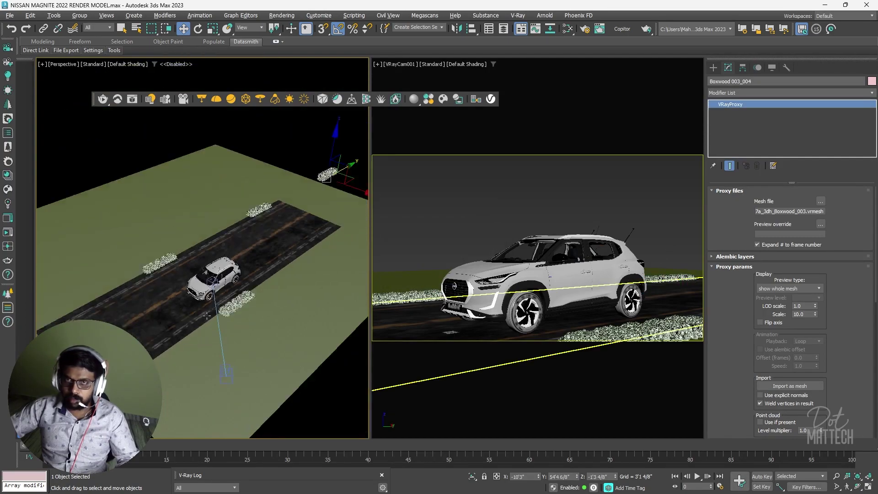
scroll(353, 135, up, 5)
drag(231, 185, 242, 181)
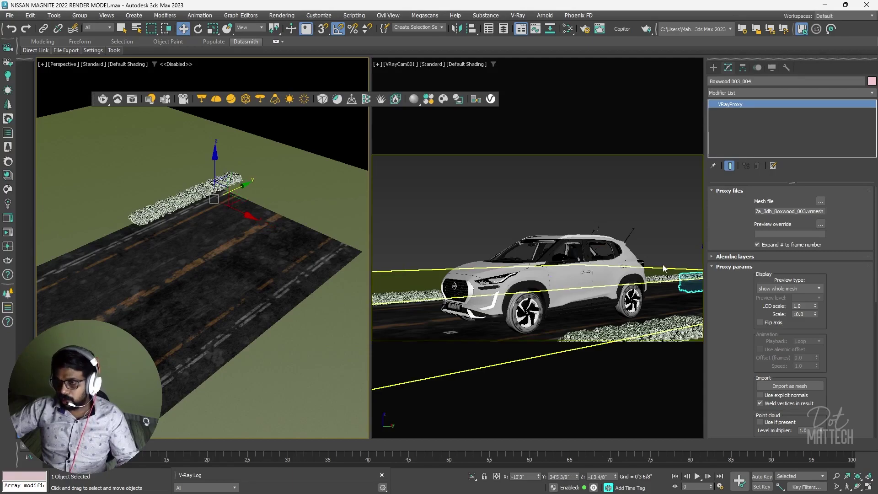
Step: Clear the selection, render the camera view in the V-Ray Frame Buffer to check the hedges and grass, and return to the viewports
click(669, 166)
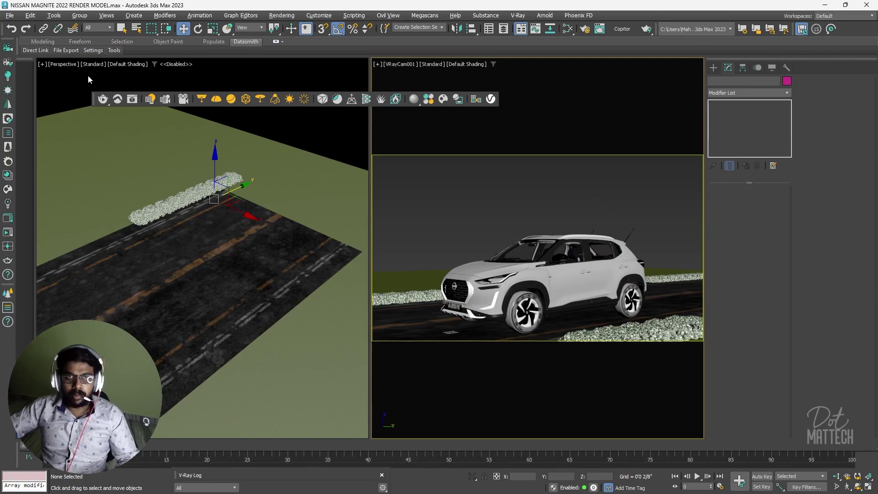
click(103, 100)
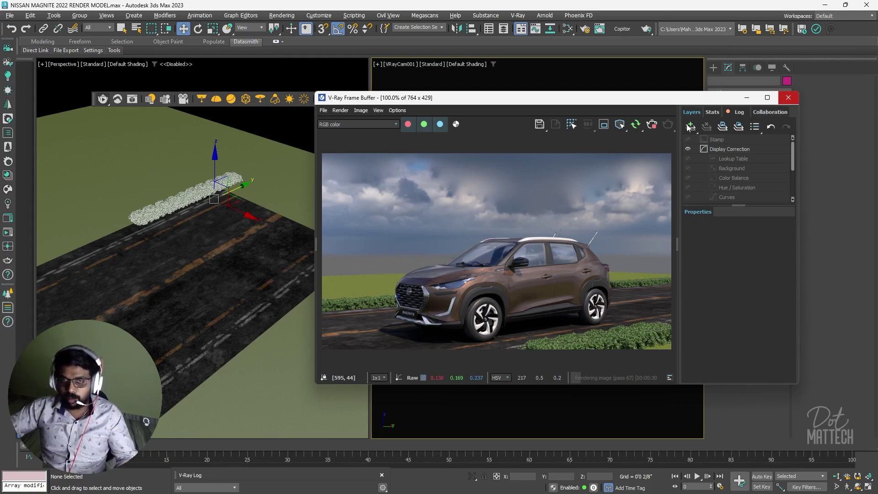
click(292, 269)
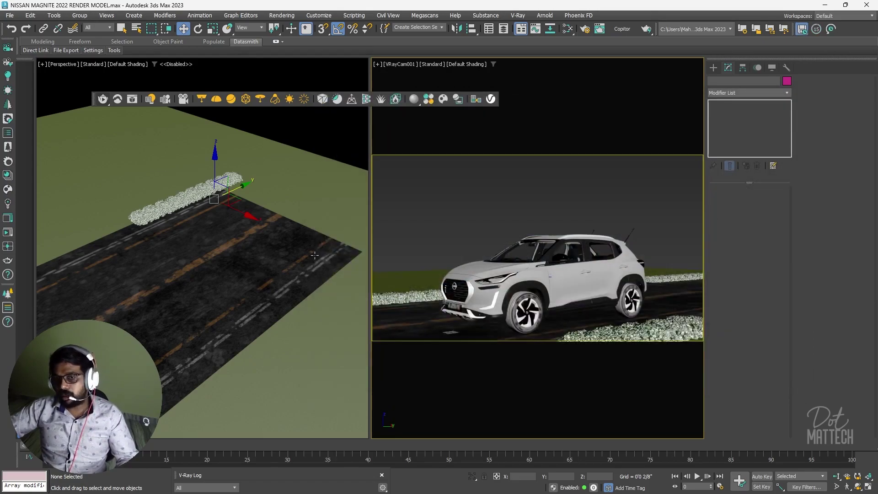
Step: Maximize the perspective view and select the grass ground object
key(alt+w)
scroll(475, 228, down, 3)
scroll(475, 227, down, 5)
alt+middle_drag(589, 149, 450, 264)
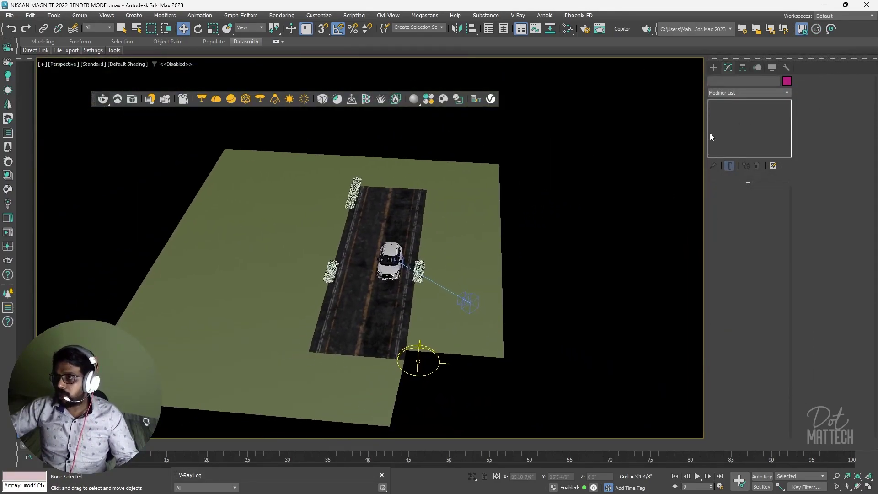
click(466, 227)
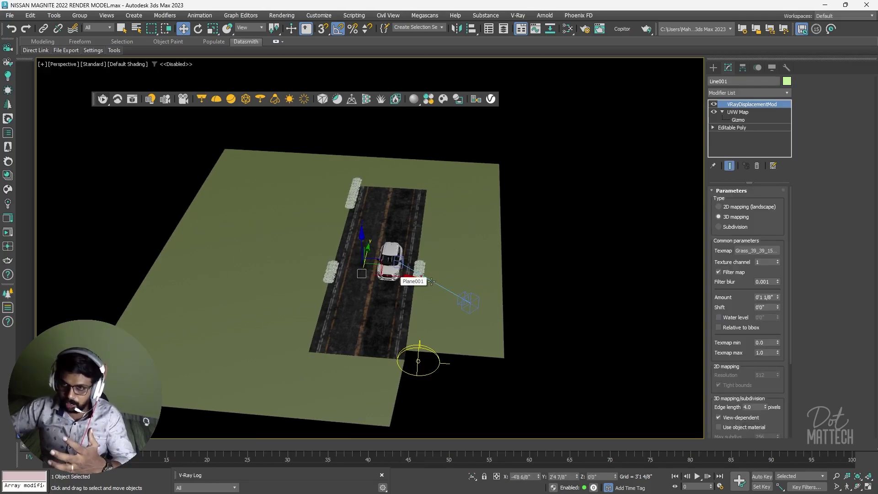
scroll(416, 279, up, 4)
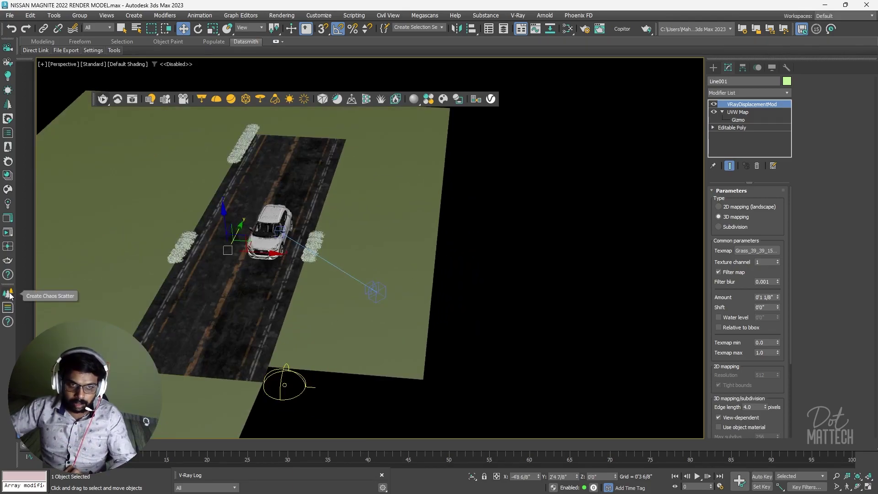
Step: Create three Chaos Scatter objects in a row beside the grass ground
click(714, 67)
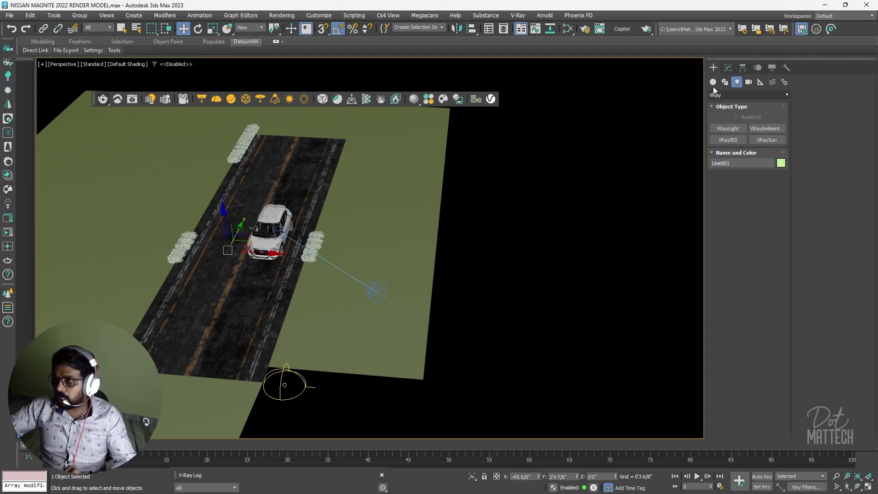
click(732, 95)
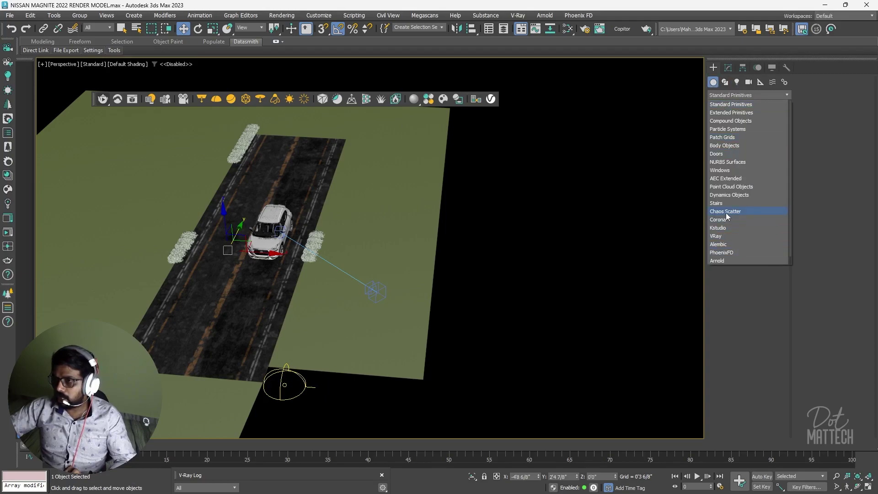
click(726, 212)
click(743, 129)
drag(443, 312, 478, 279)
drag(474, 236, 499, 250)
right_click(496, 286)
drag(459, 307, 484, 297)
alt+middle_drag(483, 298, 420, 311)
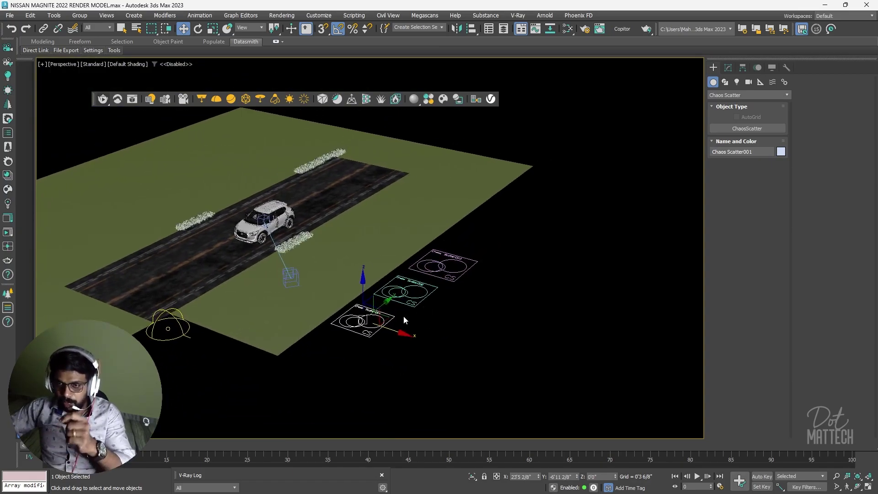
Step: Select the Chaos Scatter objects one after another, ending with Chaos Scatter001
click(422, 303)
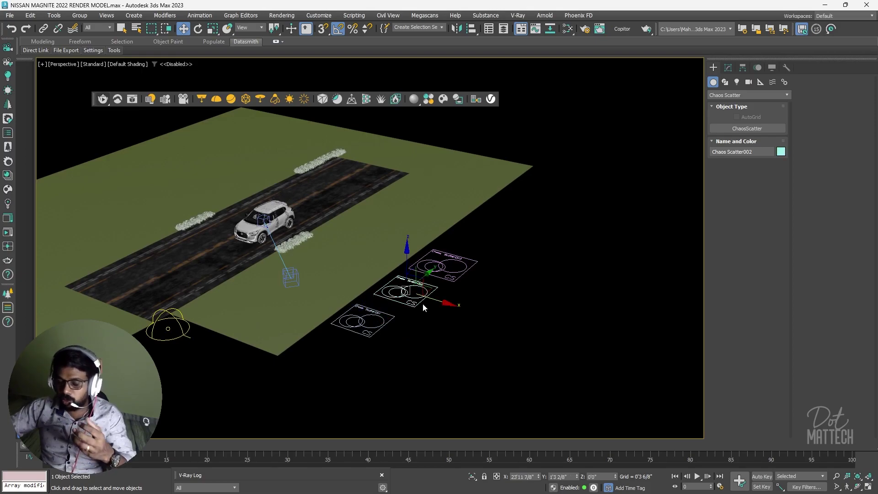
click(457, 278)
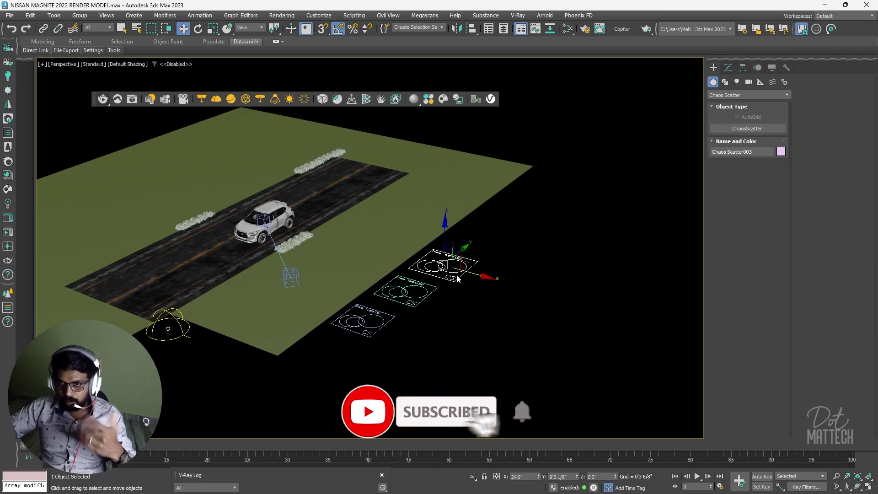
alt+middle_drag(419, 298, 258, 162)
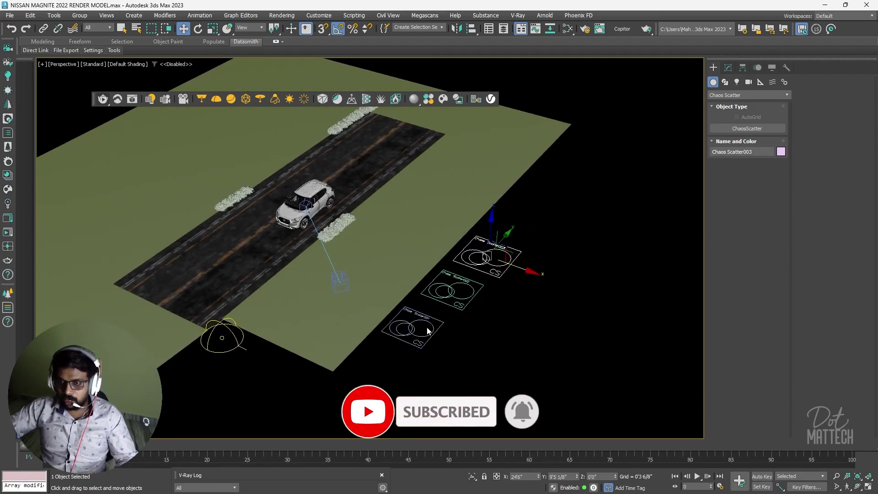
scroll(428, 330, up, 3)
click(394, 328)
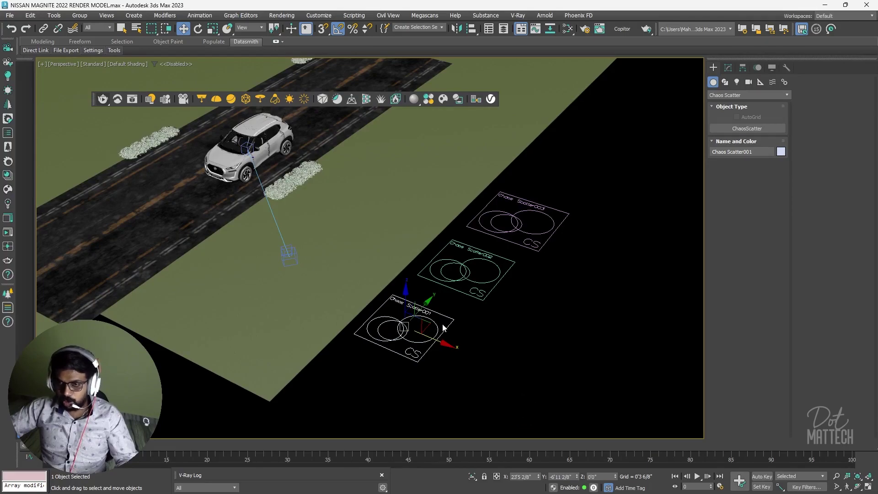
Step: Open the Chaos Cosmos browser beside the scatter objects and list the downloaded Flowers, grass & rocks models
alt+middle_drag(444, 328, 503, 113)
click(414, 101)
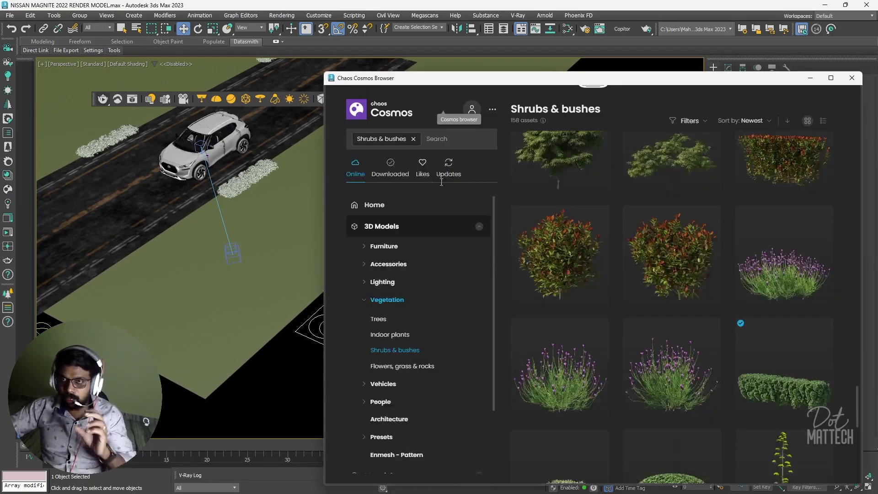
drag(508, 68, 590, 70)
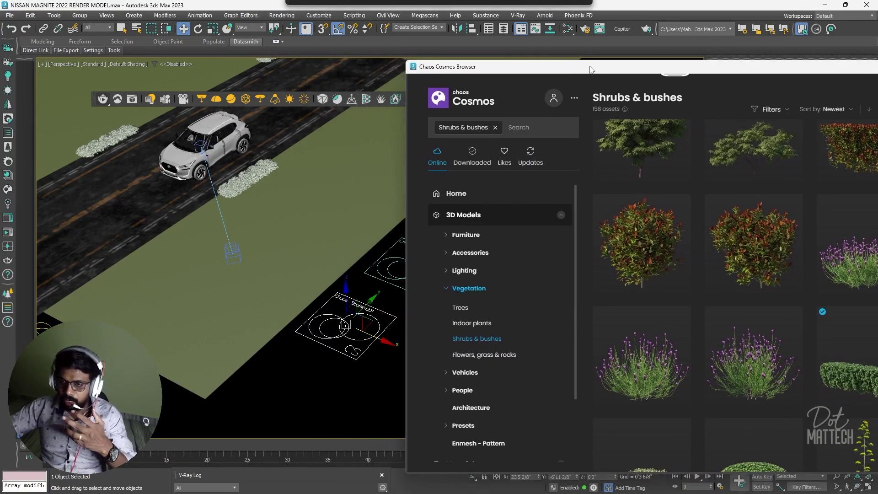
click(474, 157)
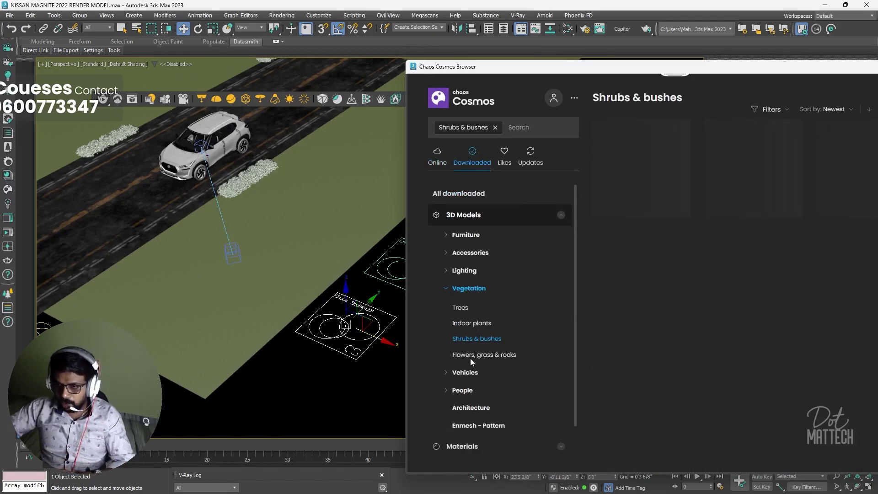
click(503, 357)
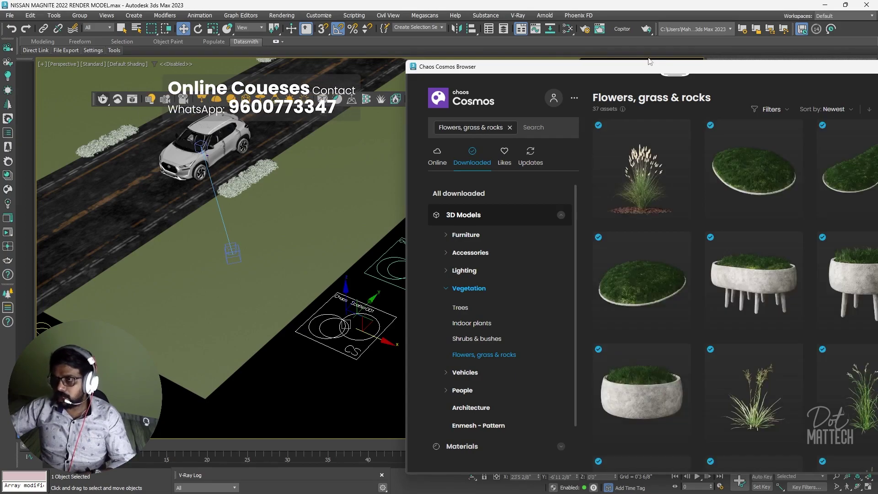
Step: Import the Green Foxtail 003 and Japanese Lawn grass models from Chaos Cosmos and place them beside Chaos Scatter001
drag(648, 71, 627, 39)
scroll(725, 241, down, 5)
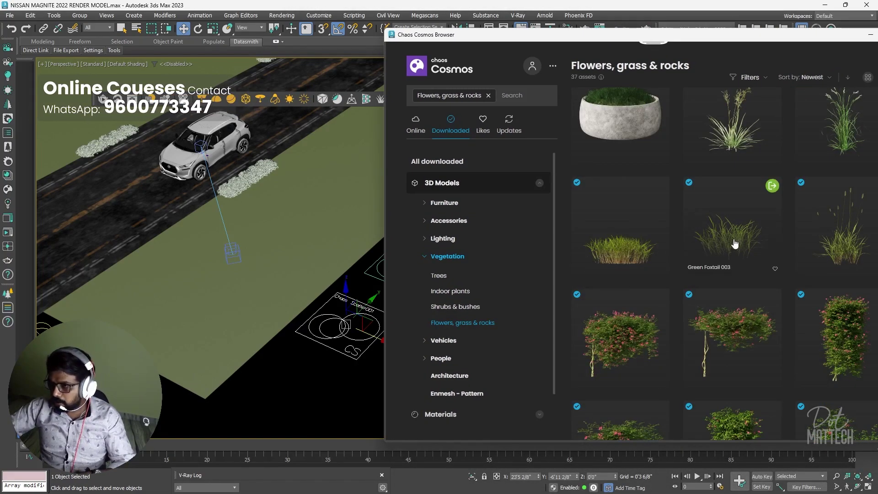
drag(729, 242, 318, 355)
drag(613, 270, 336, 371)
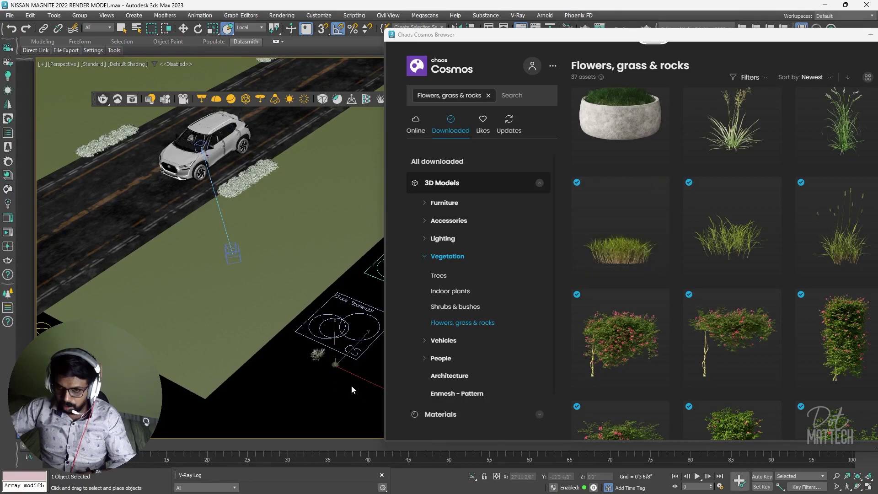
scroll(339, 372, up, 5)
alt+middle_drag(334, 319, 300, 346)
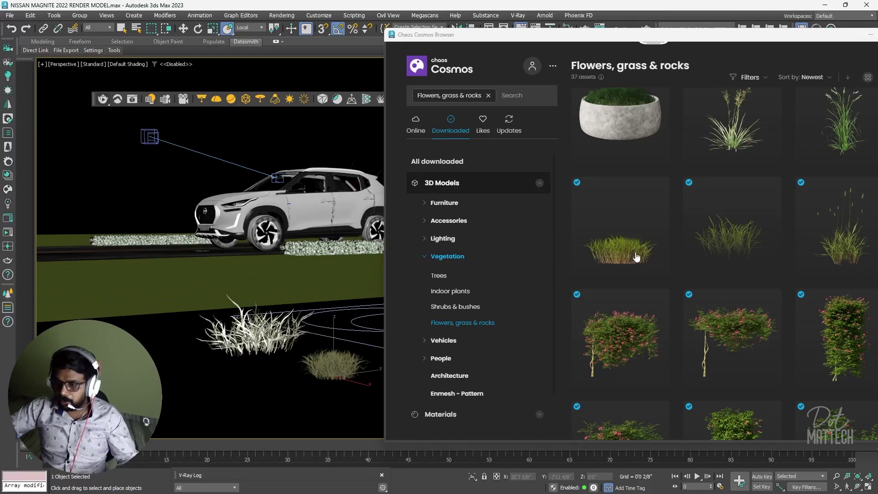
Step: List the downloaded Trees models in Chaos Cosmos and place several different trees in the scene near the Chaos Scatter objects
scroll(620, 283, down, 3)
alt+middle_drag(361, 302, 178, 357)
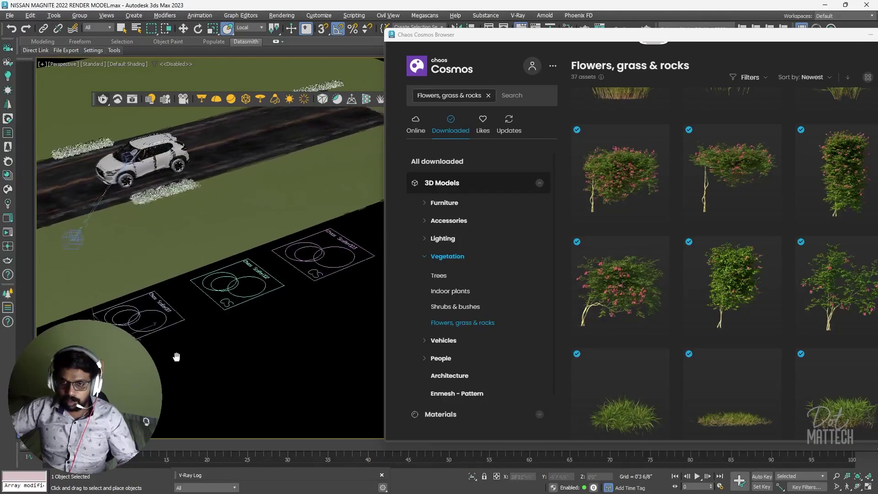
click(439, 276)
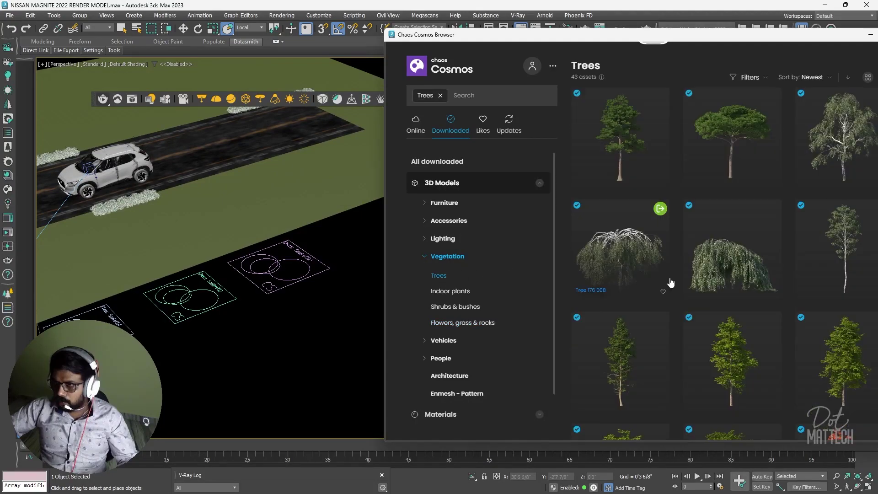
drag(844, 247, 366, 291)
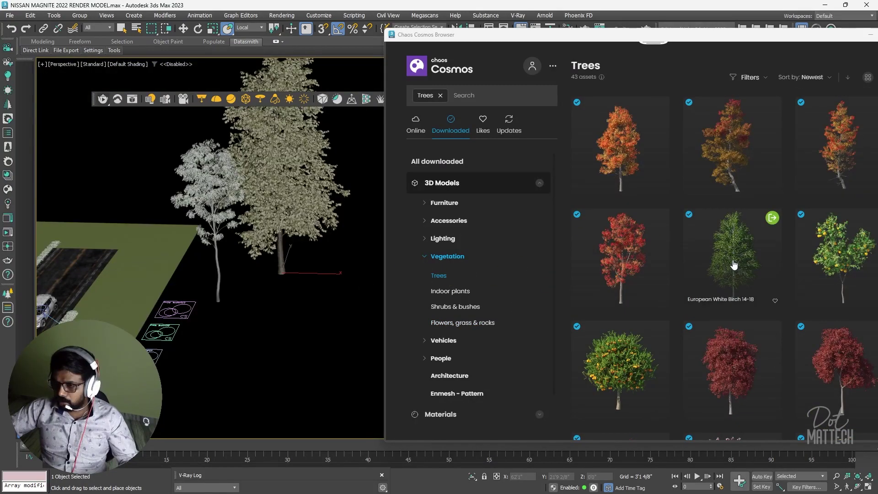
scroll(732, 206, down, 3)
drag(306, 290, 305, 291)
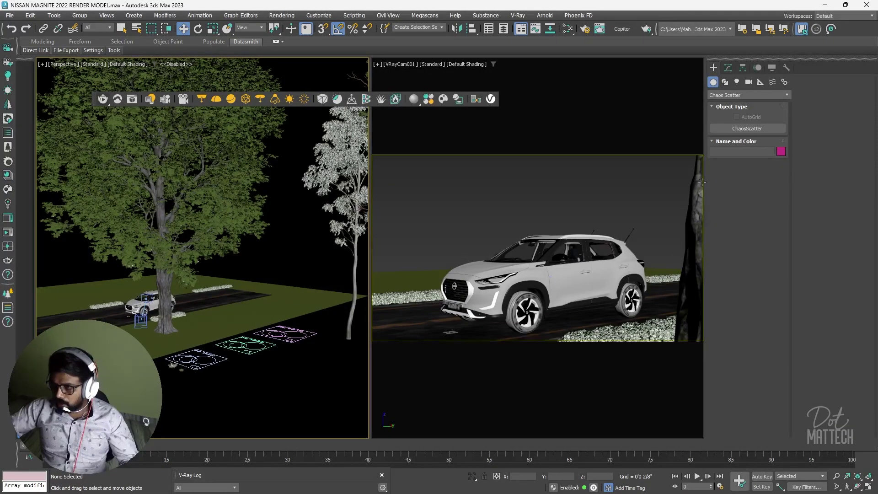
Step: Select Chaos Scatter001 and add the grass ground Line001 as its distribute-on target object
scroll(282, 364, up, 5)
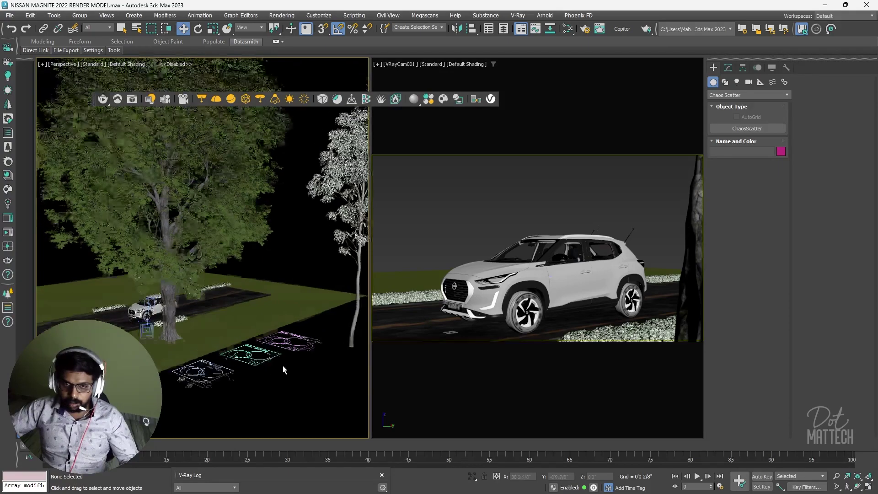
scroll(297, 328, up, 5)
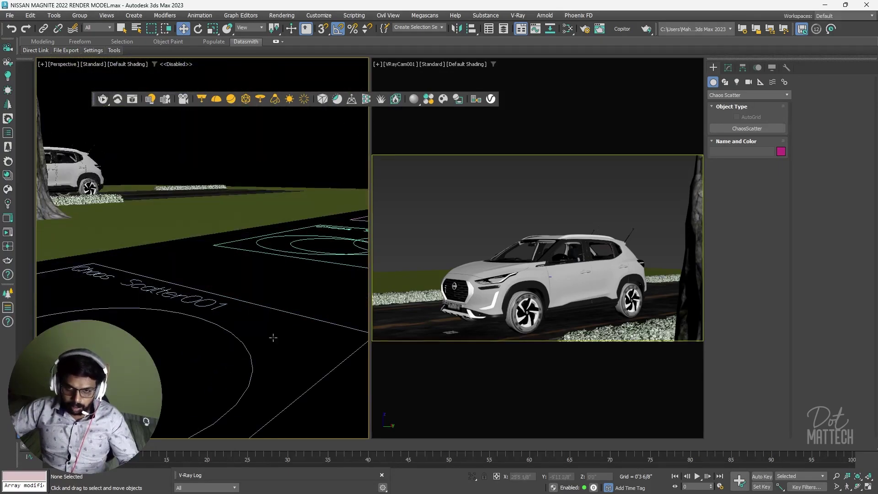
scroll(283, 334, down, 6)
click(309, 326)
scroll(309, 326, up, 4)
alt+middle_drag(310, 326, 274, 339)
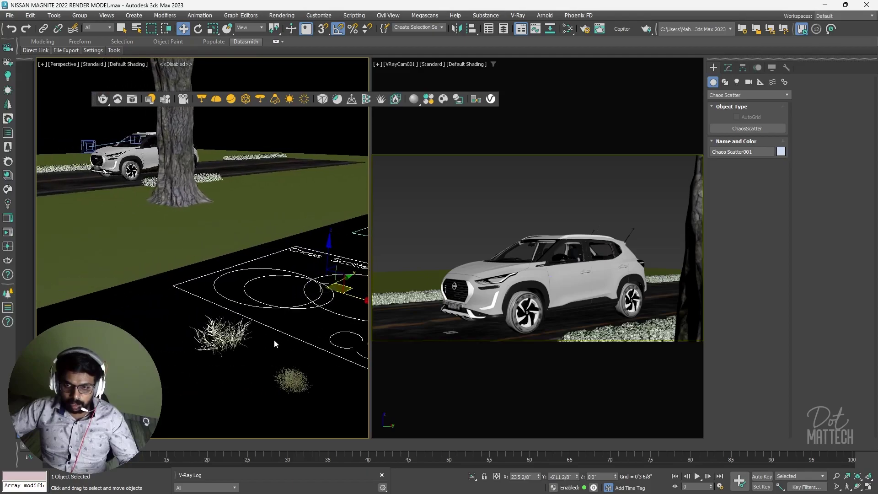
click(729, 69)
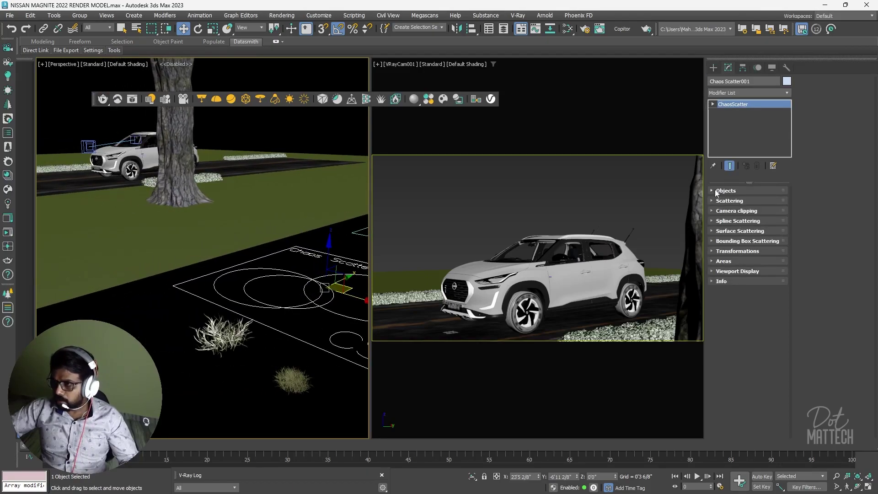
click(717, 191)
click(723, 243)
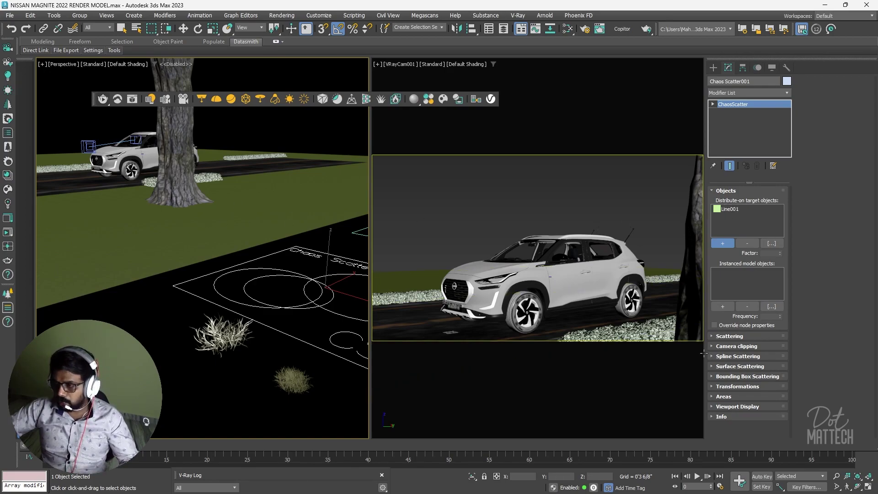
Step: Add the Green Foxtail and Japanese Lawn grass models as instanced model objects of Chaos Scatter001
click(724, 306)
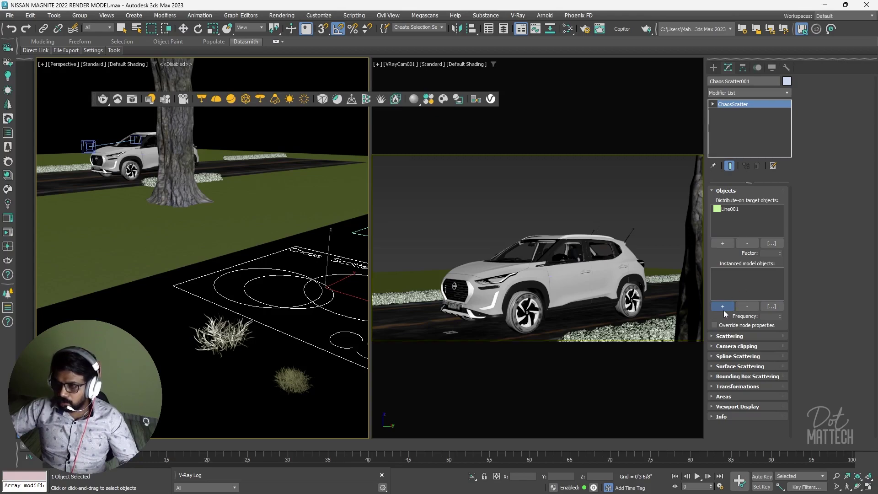
click(234, 332)
click(285, 375)
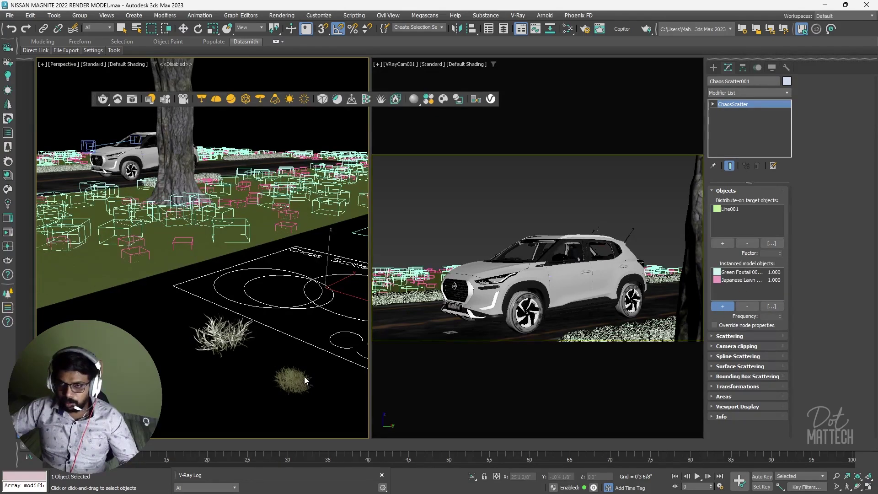
key(w)
click(247, 364)
alt+middle_drag(247, 364, 294, 382)
click(233, 348)
click(311, 377)
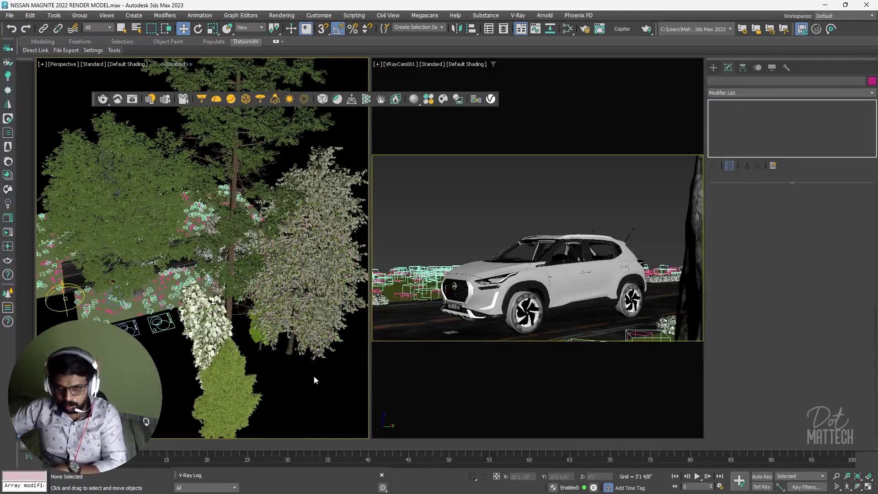
click(309, 330)
alt+middle_drag(310, 330, 262, 319)
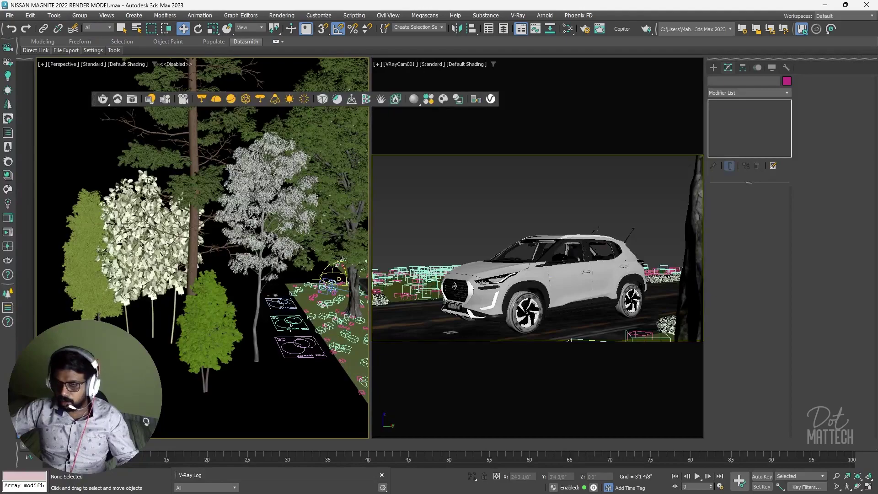
Step: Outline the area around the grass ground and road with a line in the top view and convert it to an Editable Poly
click(689, 264)
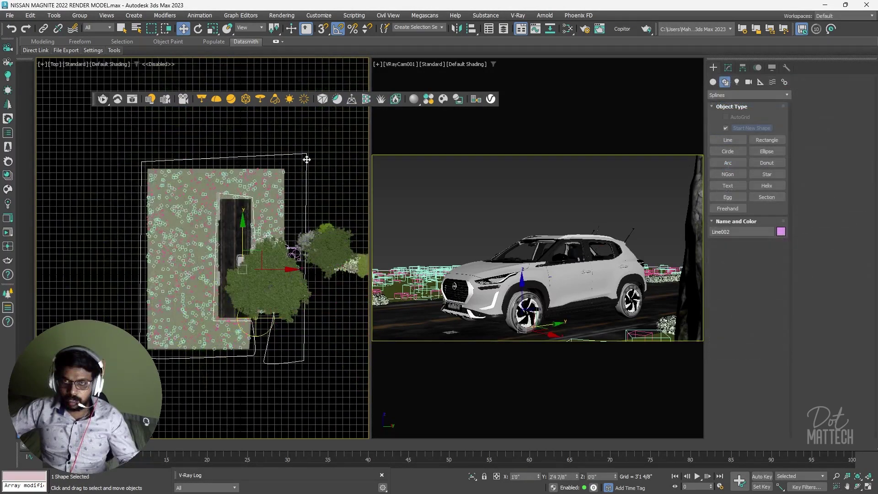
right_click(304, 157)
mouse_move(379, 280)
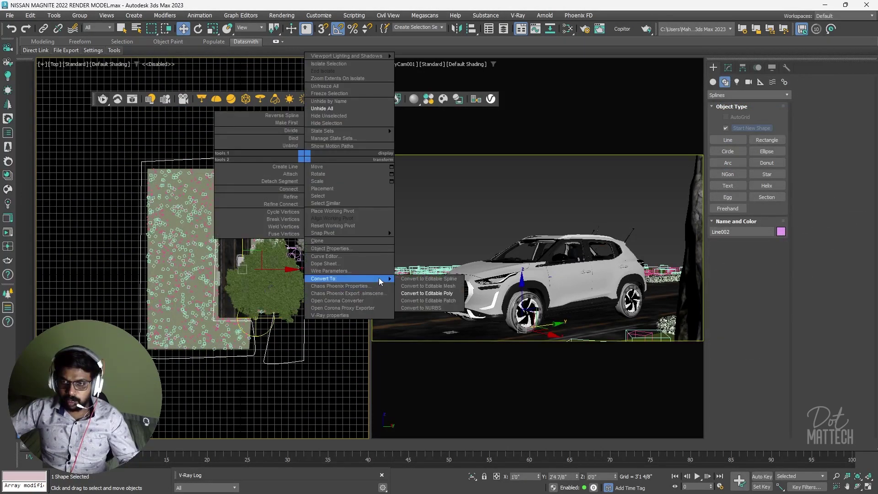
click(431, 295)
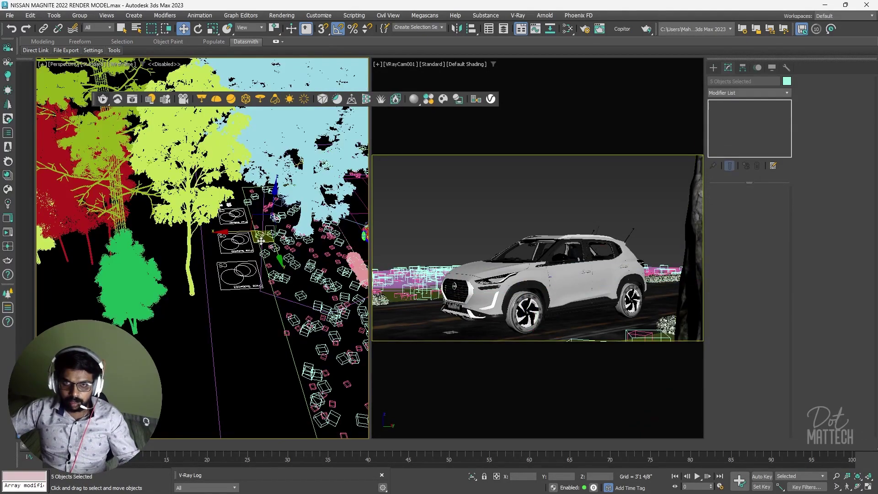
Step: Move the three Chaos Scatter objects and the two grass models off the new Line002 surface and deselect them
drag(260, 241, 207, 412)
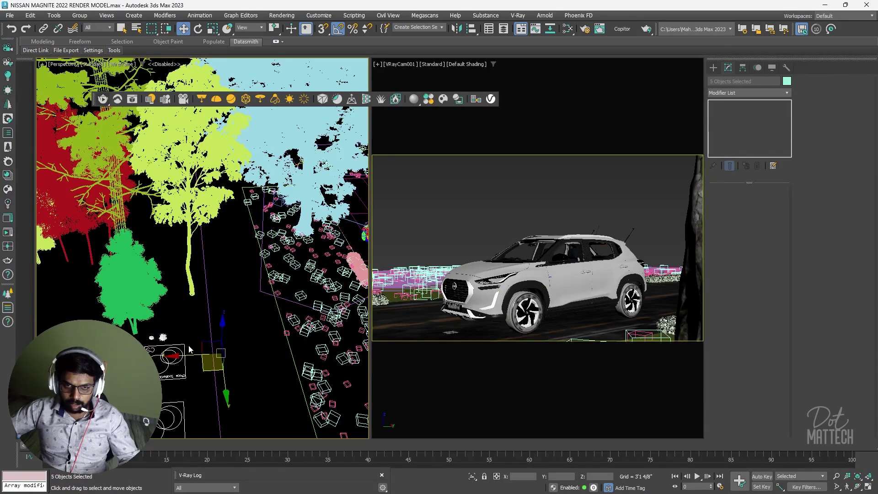
click(182, 349)
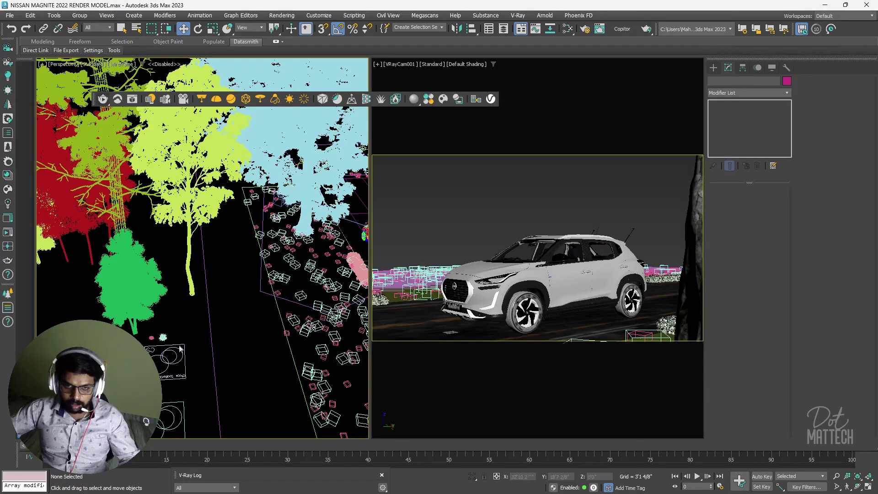
Step: Select Chaos Scatter002 and add the new Line002 surface as its distribute-on target, showing the viewport shaded
click(182, 407)
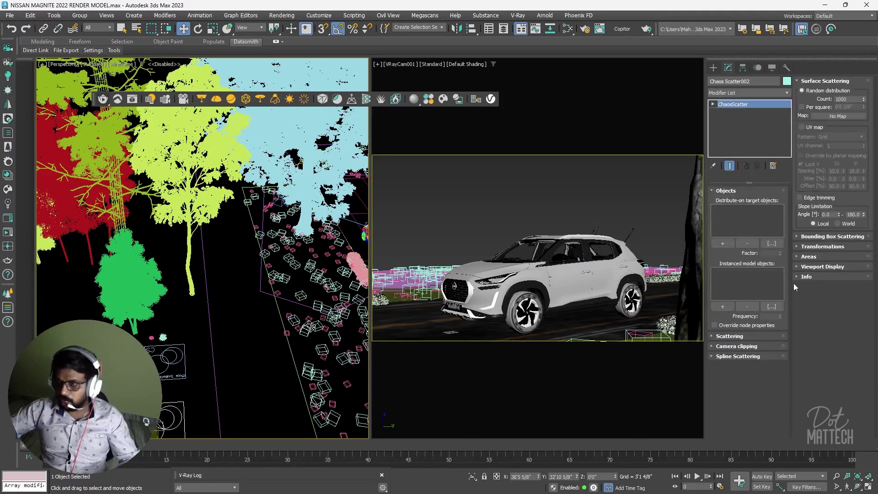
click(224, 353)
key(F3)
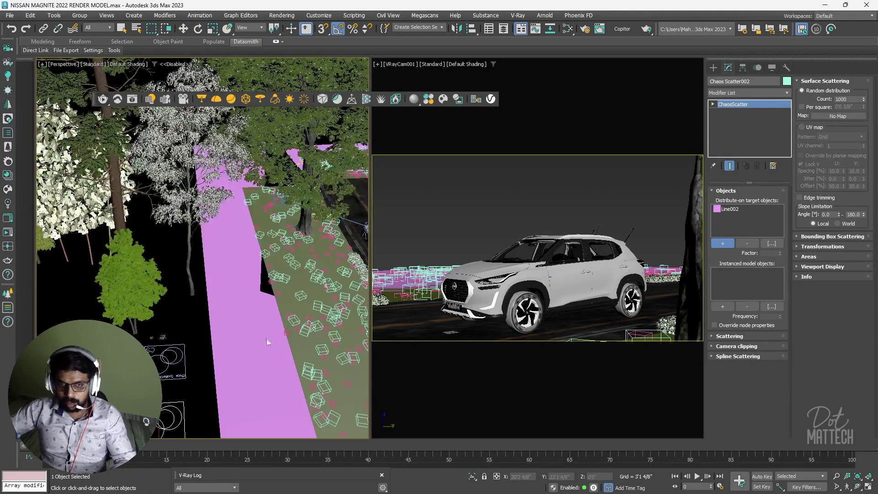
Step: Add Tree 176 001, Henon 002, Poplar 34-20, the Pine Tree 98 and the small green tree as instanced models of Chaos Scatter002
scroll(226, 348, down, 3)
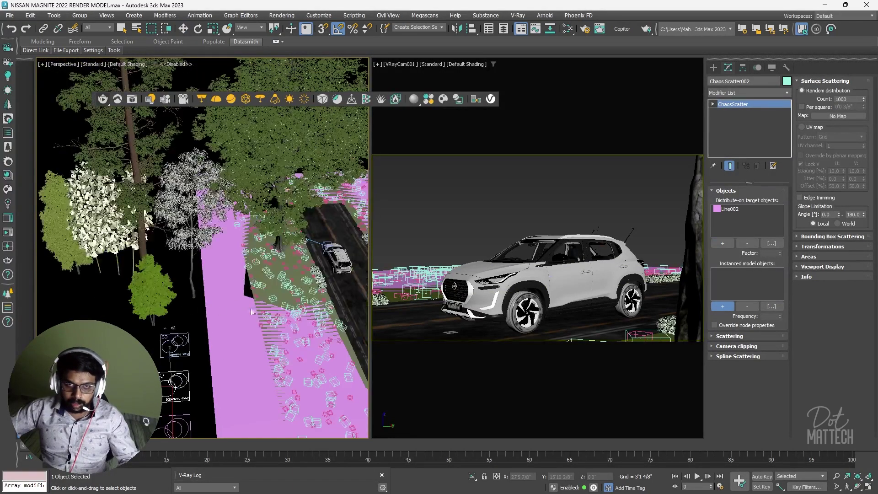
click(179, 243)
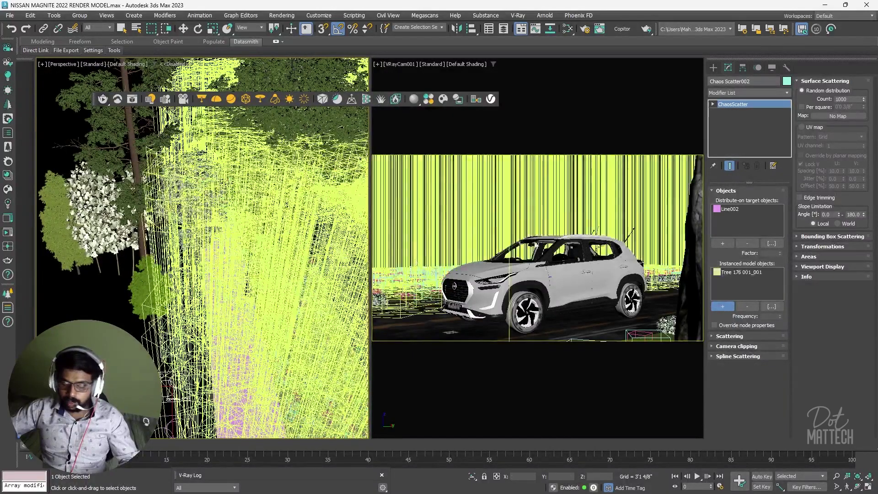
alt+middle_drag(124, 265, 174, 270)
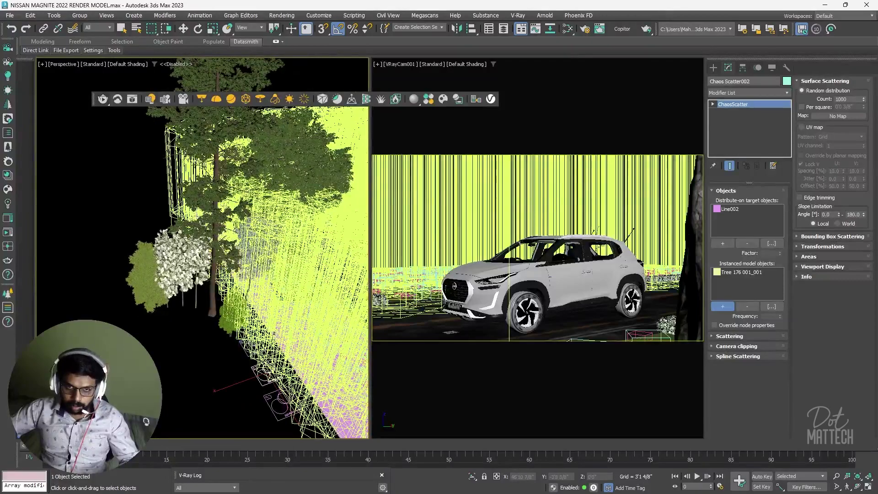
click(156, 305)
click(154, 303)
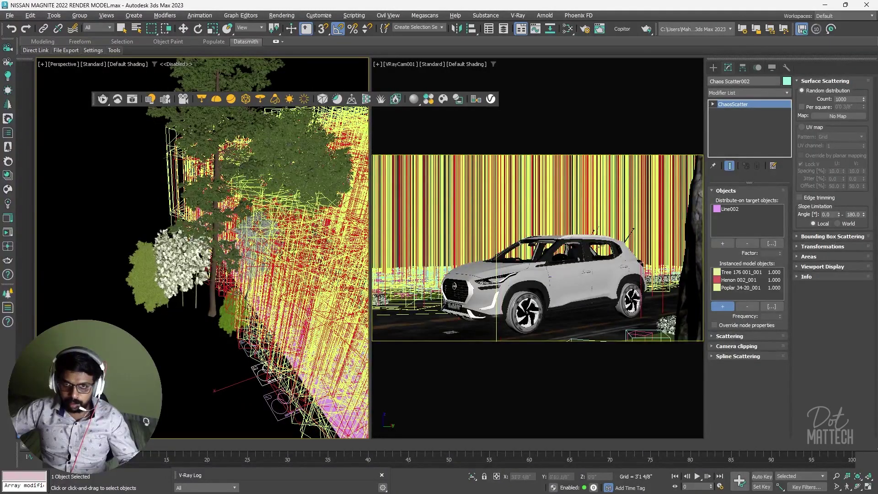
click(237, 313)
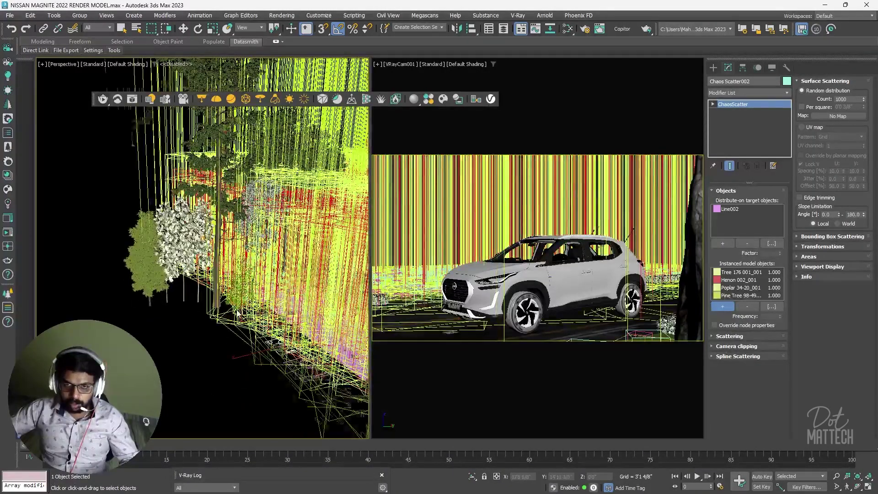
scroll(237, 313, up, 3)
click(246, 326)
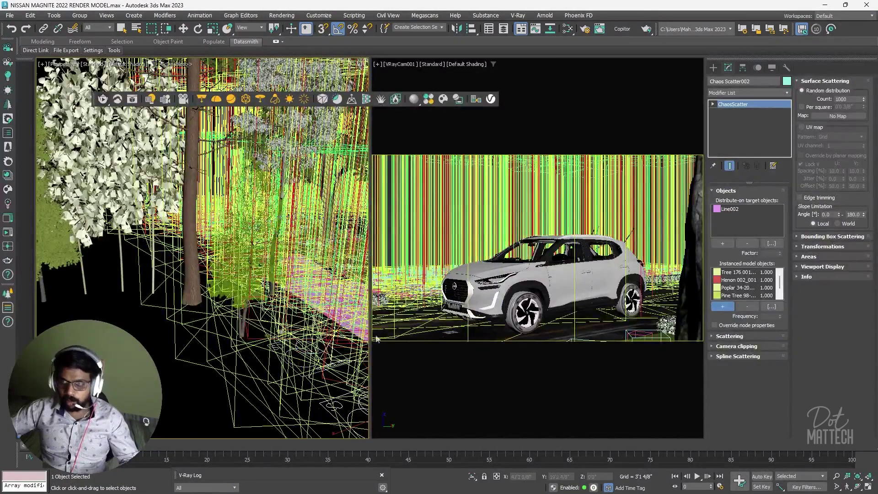
key(w)
click(163, 389)
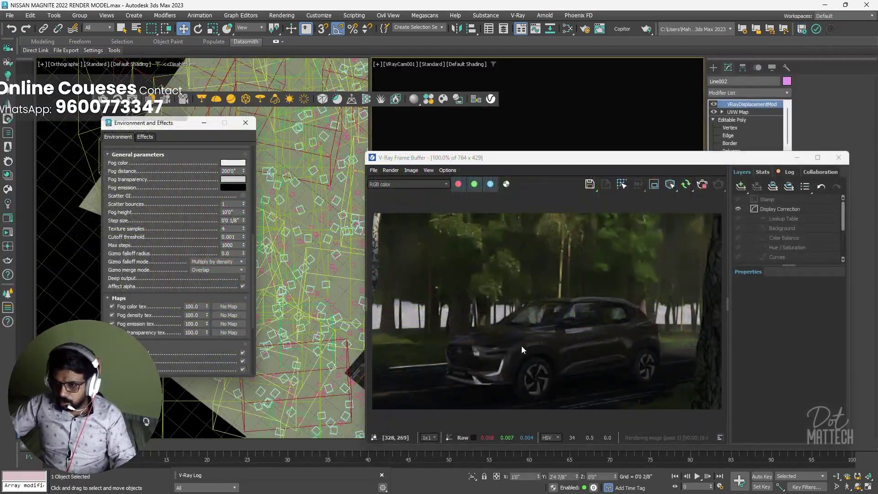
Step: Close the environment fog settings and create a VRaySun aimed at the car, declining the automatic VRaySky environment map
click(246, 127)
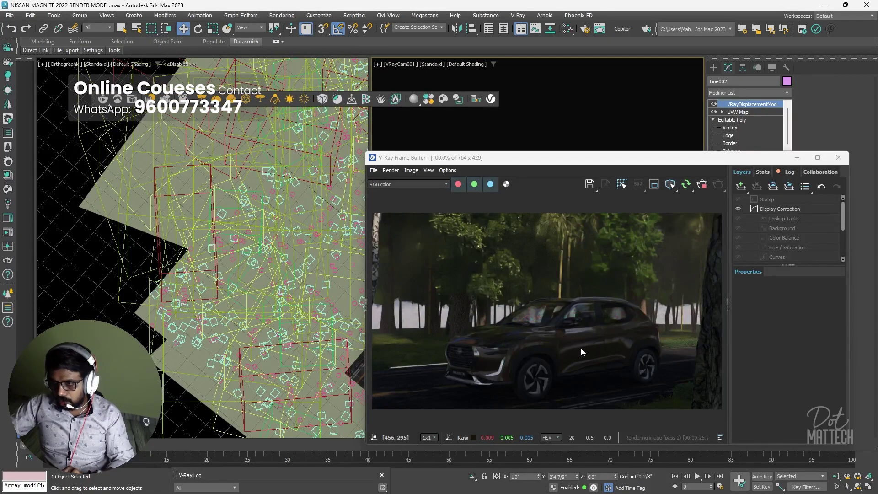
scroll(124, 279, down, 5)
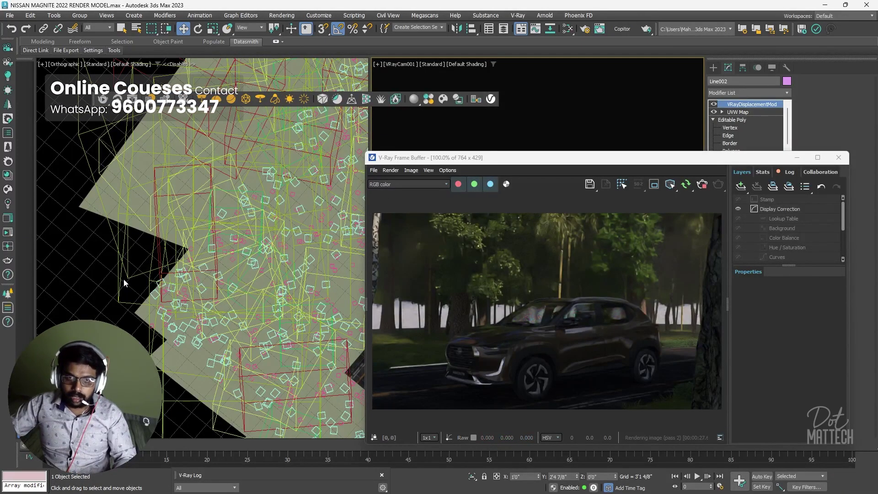
middle_drag(328, 305, 284, 291)
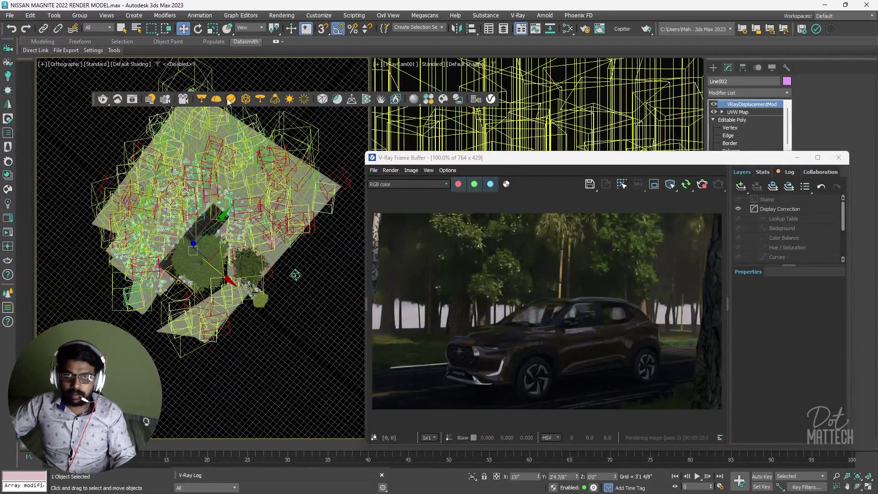
click(289, 100)
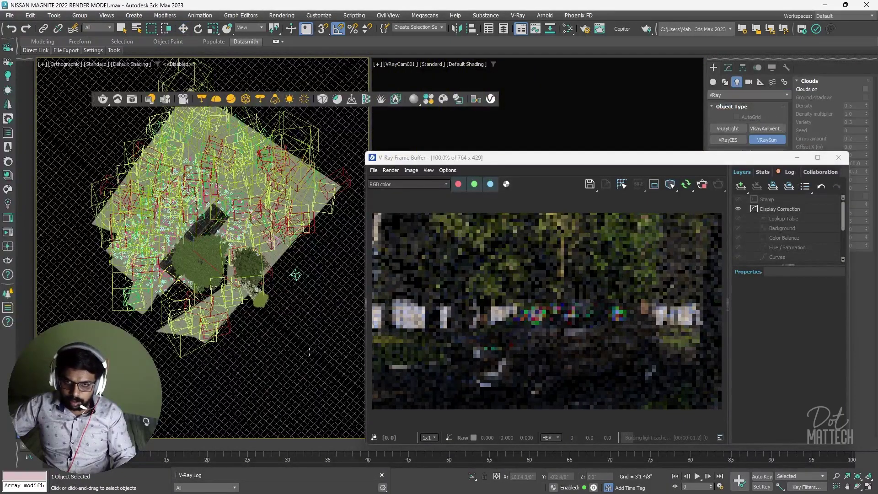
drag(210, 255, 309, 351)
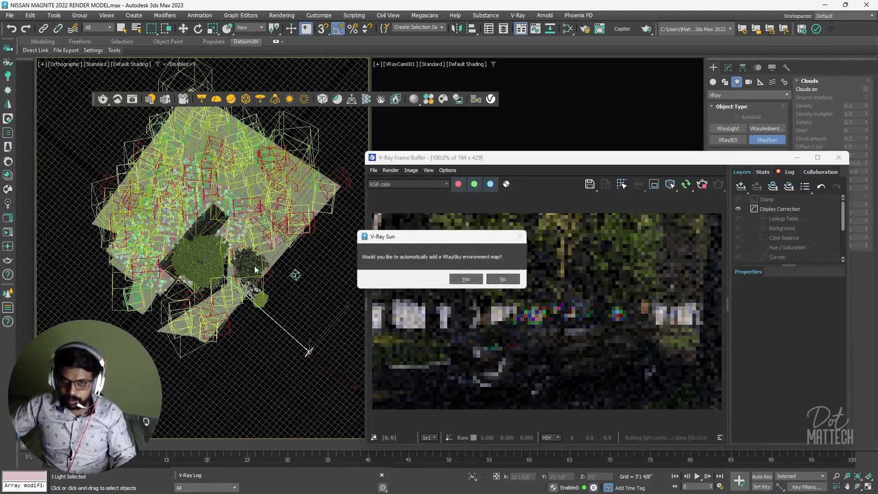
key(Tab)
key(Return)
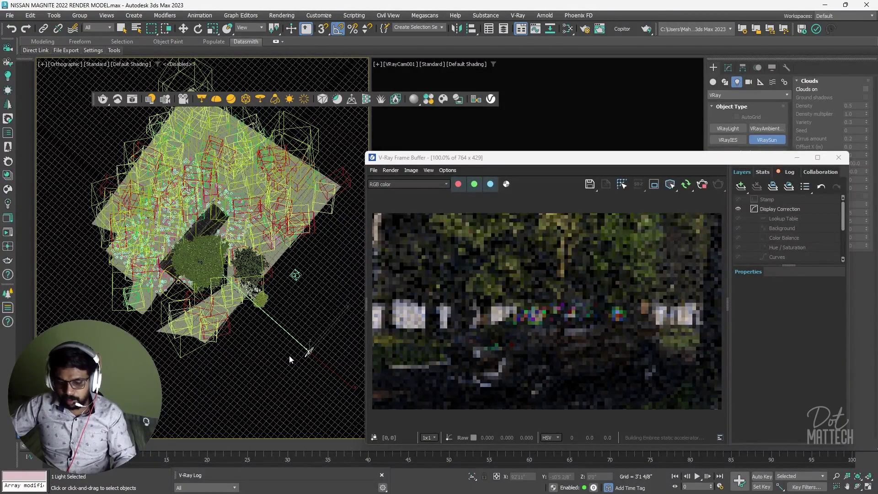
Step: Raise the VRaySun by about 41'8" in the front view
key(f)
scroll(213, 362, down, 15)
key(w)
drag(333, 313, 326, 255)
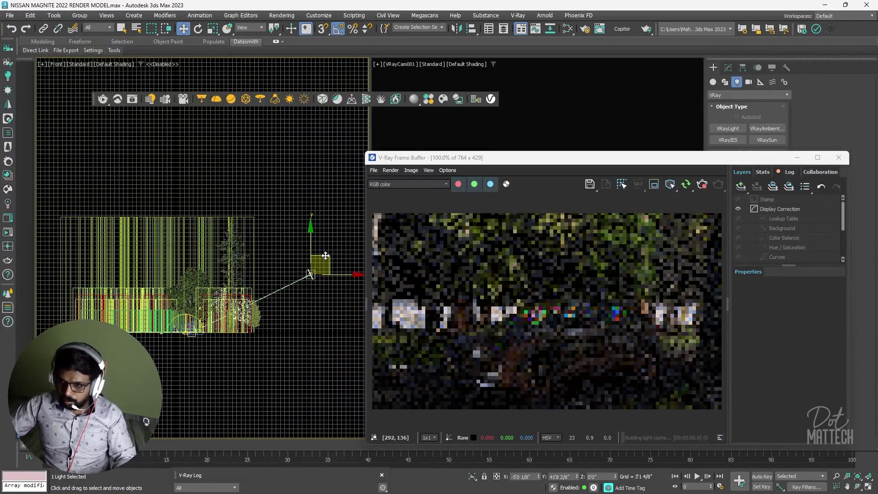